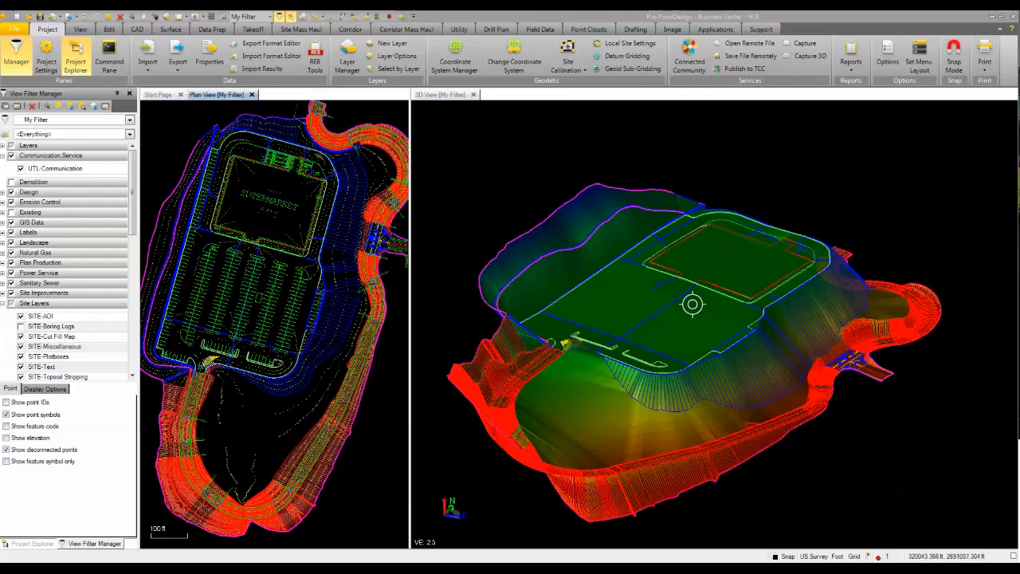
Start a sequential distance measurement at the north end of the paving area breakline above the supermarket's loading area.
scroll(307, 151, up, 4)
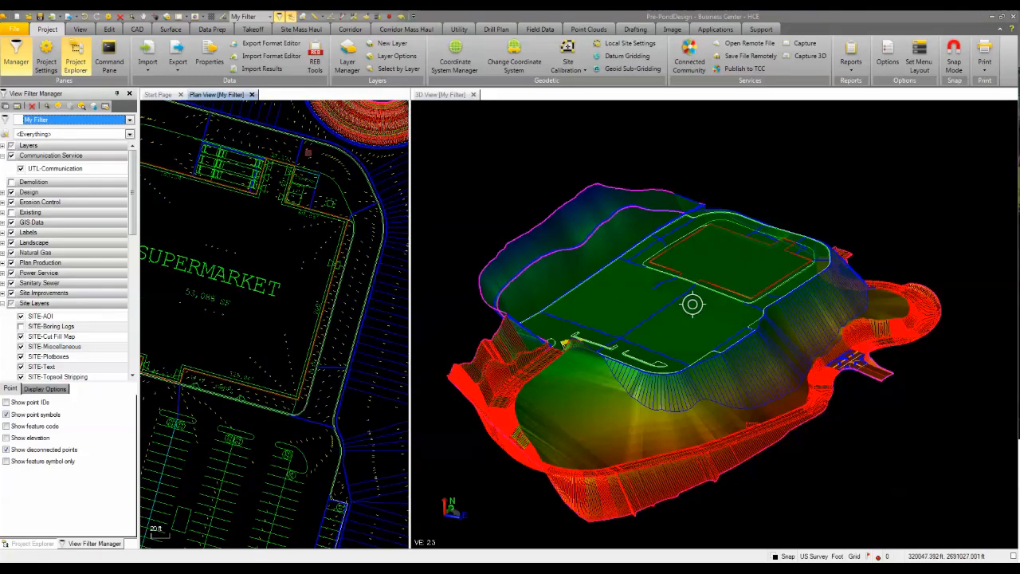
scroll(208, 134, up, 1)
middle_drag(209, 134, 214, 221)
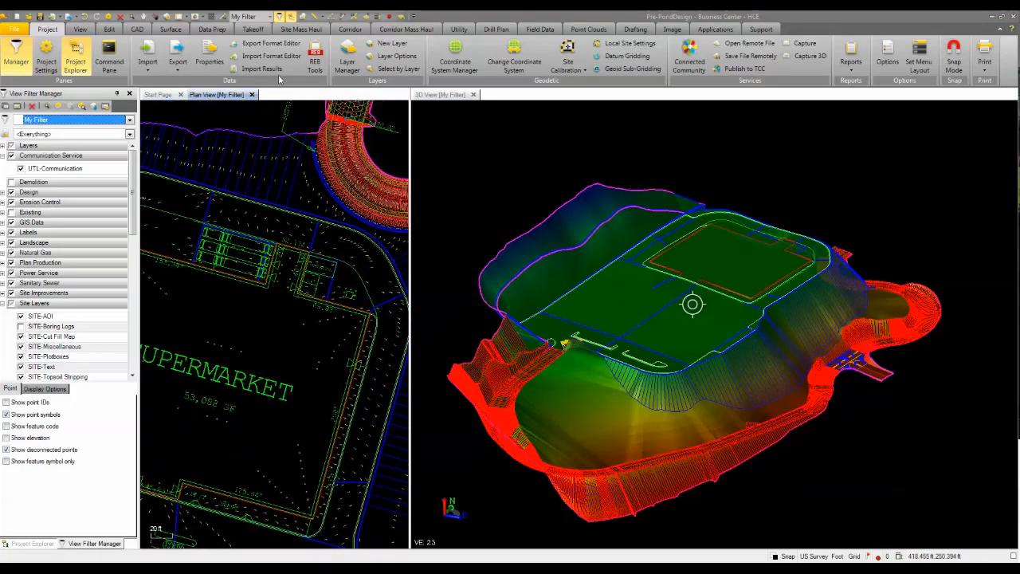
click(318, 16)
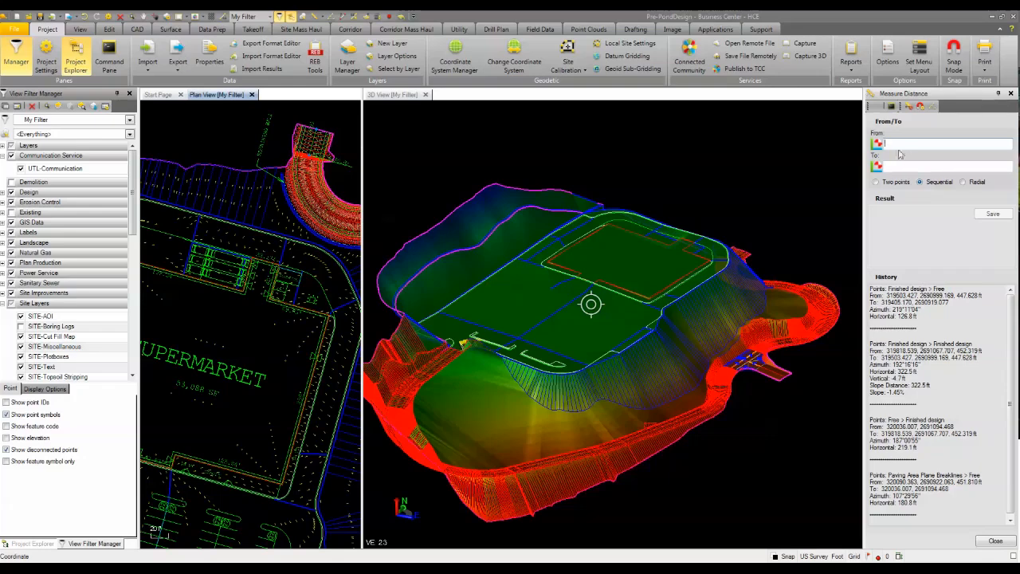
scroll(212, 216, up, 5)
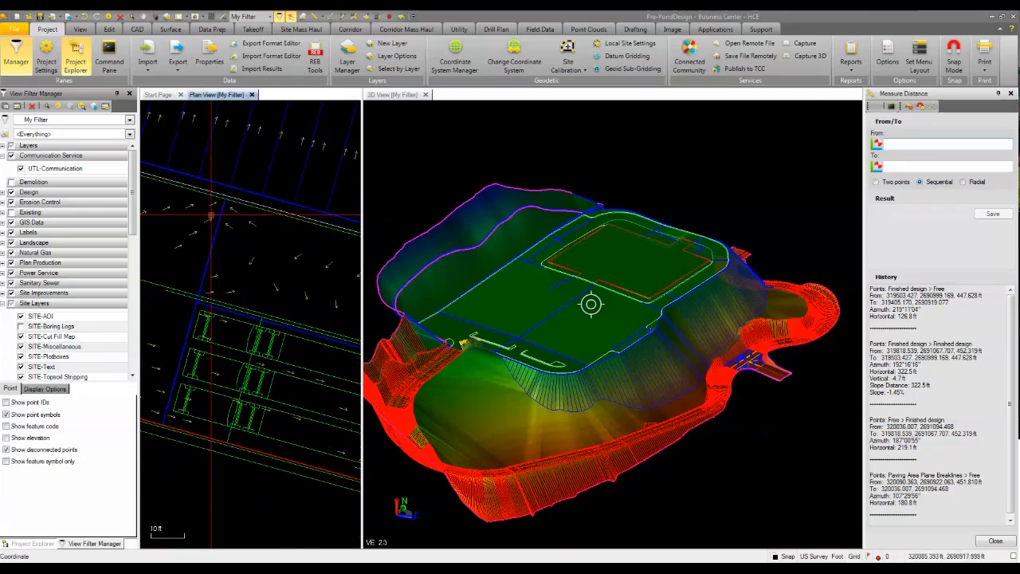
scroll(212, 216, up, 2)
click(228, 196)
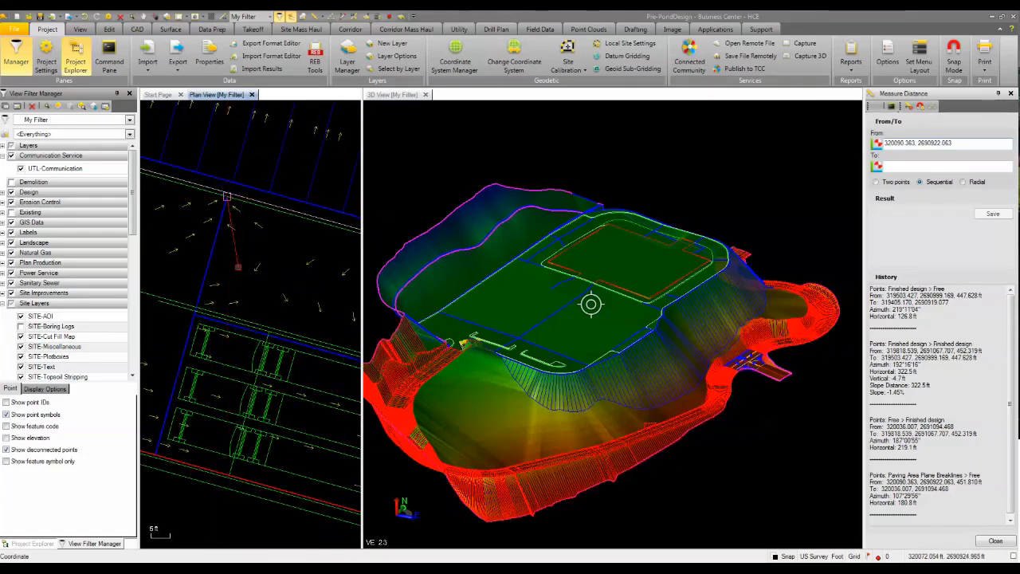
Extend the distance measurement past the site's northeast corner and down to the breakline end on the supermarket's east side.
scroll(237, 267, down, 6)
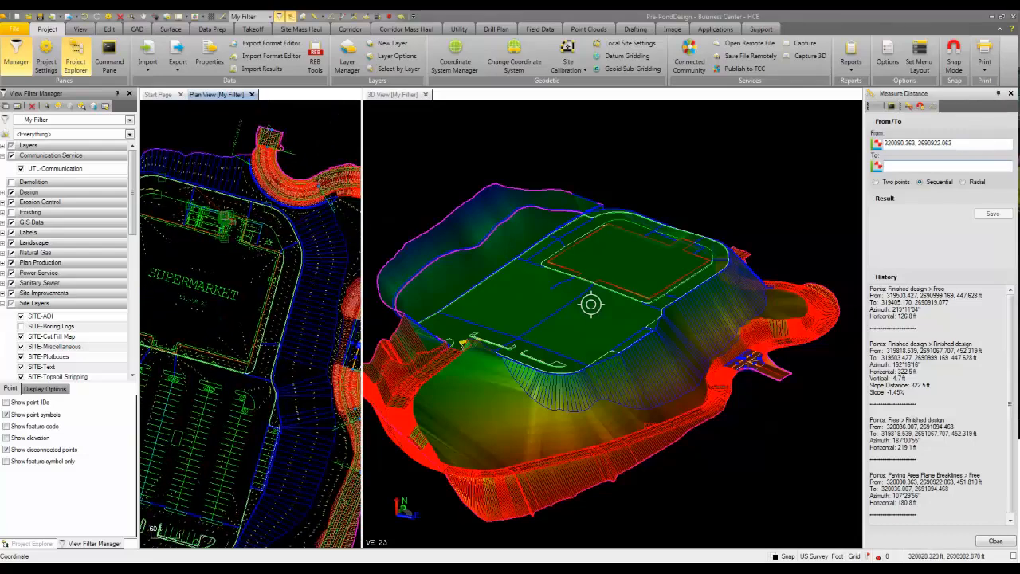
scroll(297, 226, up, 3)
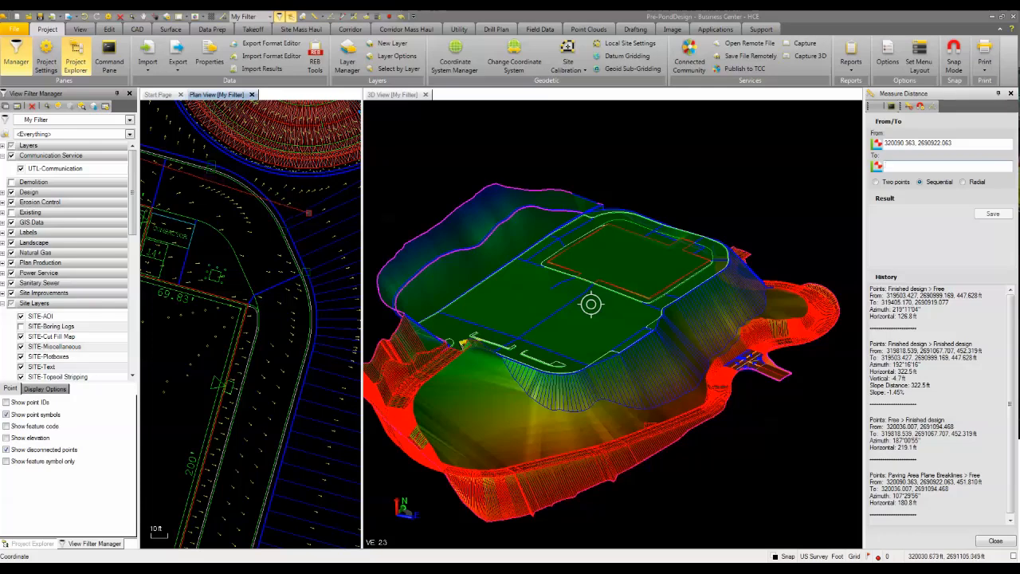
click(309, 213)
middle_drag(285, 332, 281, 241)
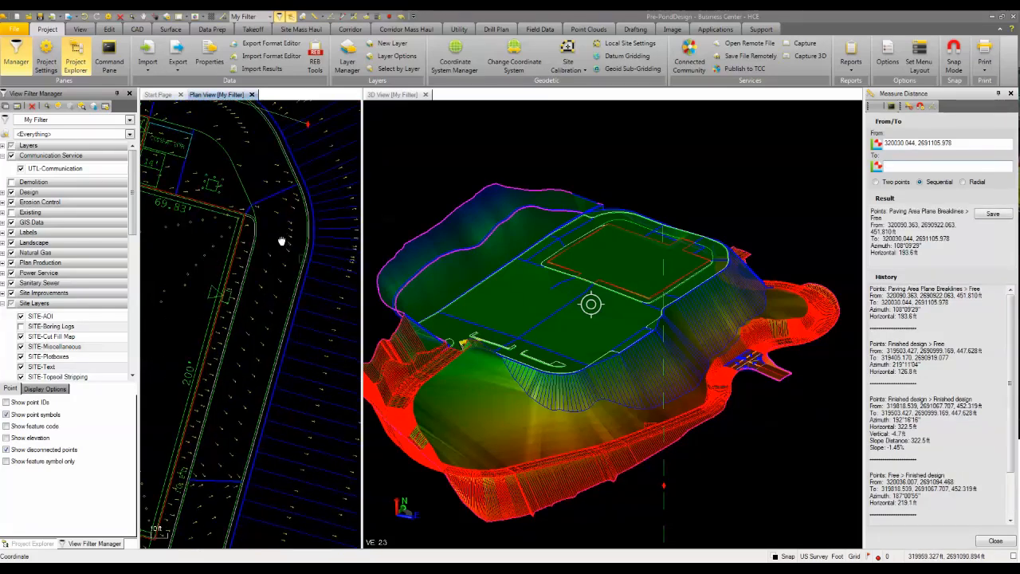
scroll(281, 240, down, 1)
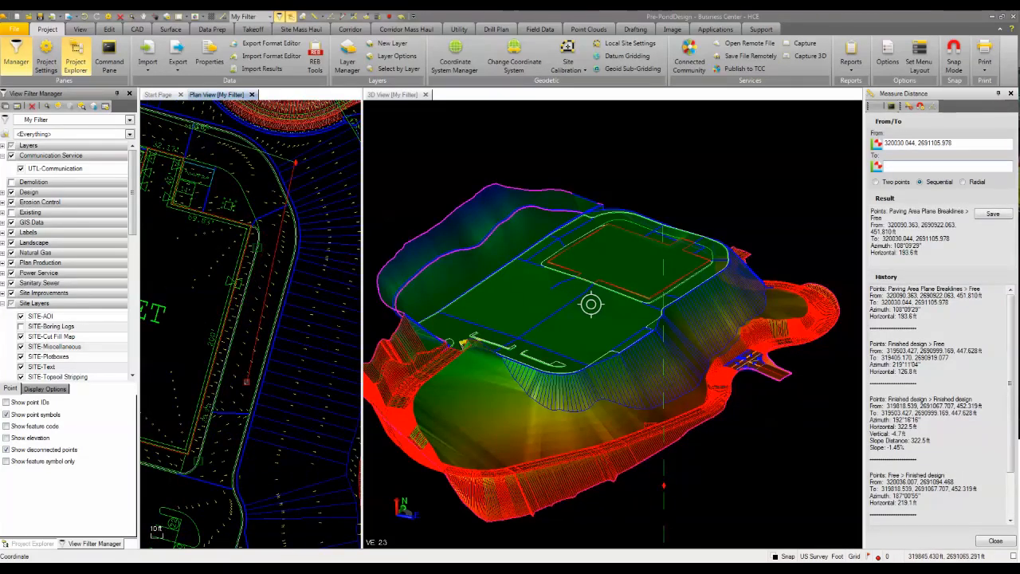
scroll(247, 382, up, 3)
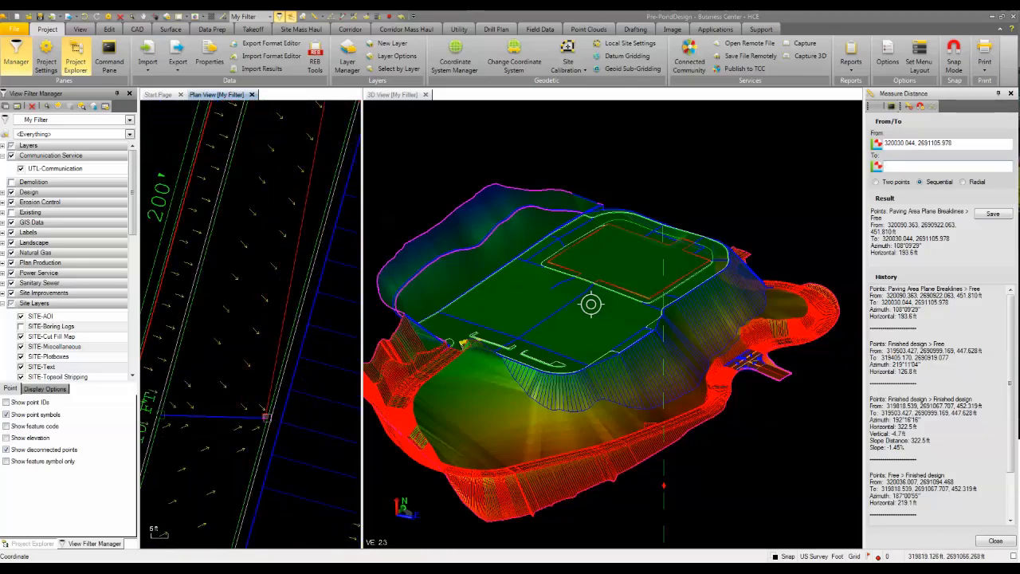
click(266, 416)
Continue the distance measurement to the breakline end at the parking lot's southeast corner and finish it on the slope south of the lot.
scroll(273, 240, down, 5)
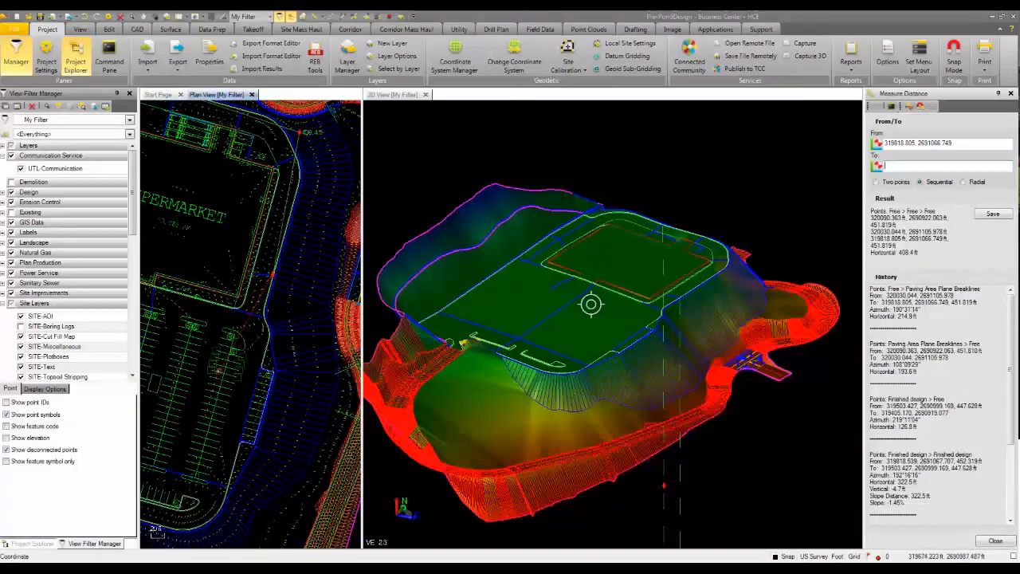
scroll(302, 345, up, 4)
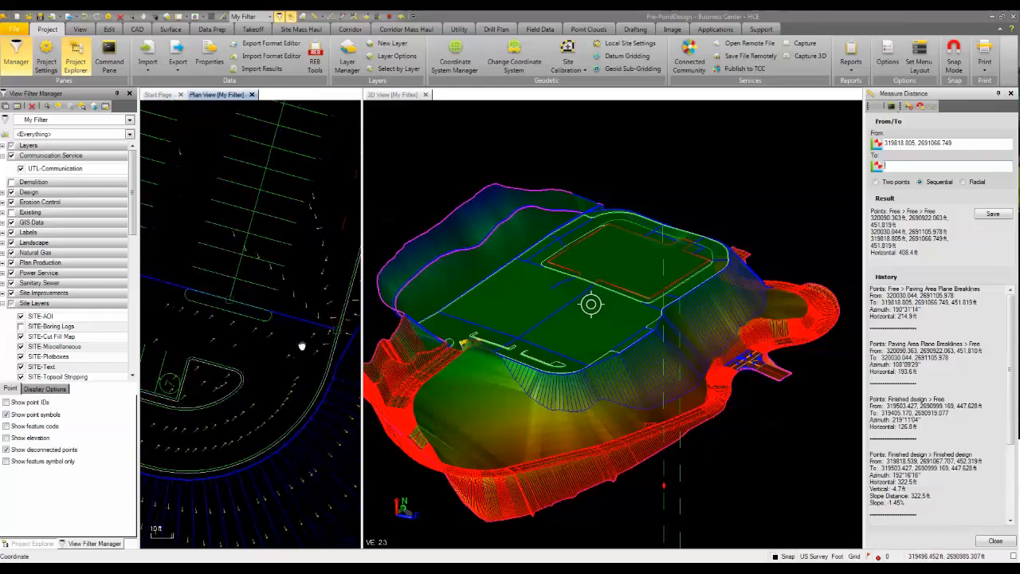
middle_drag(302, 346, 233, 340)
click(267, 325)
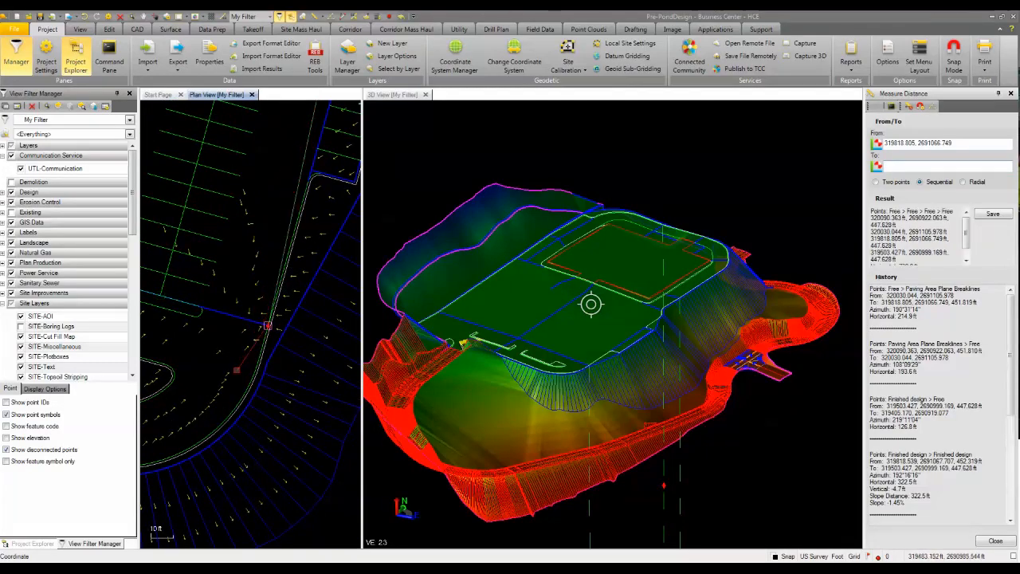
scroll(237, 370, down, 3)
middle_drag(223, 387, 281, 275)
mouse_move(248, 330)
middle_down()
mouse_move(287, 301)
mouse_move(306, 319)
mouse_move(254, 319)
middle_up()
scroll(306, 319, down, 1)
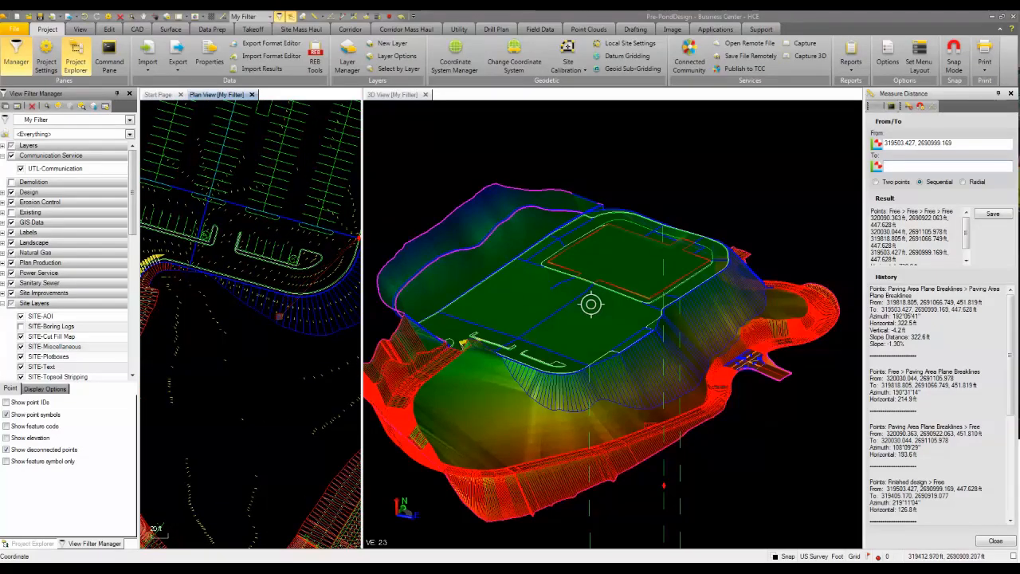
click(279, 315)
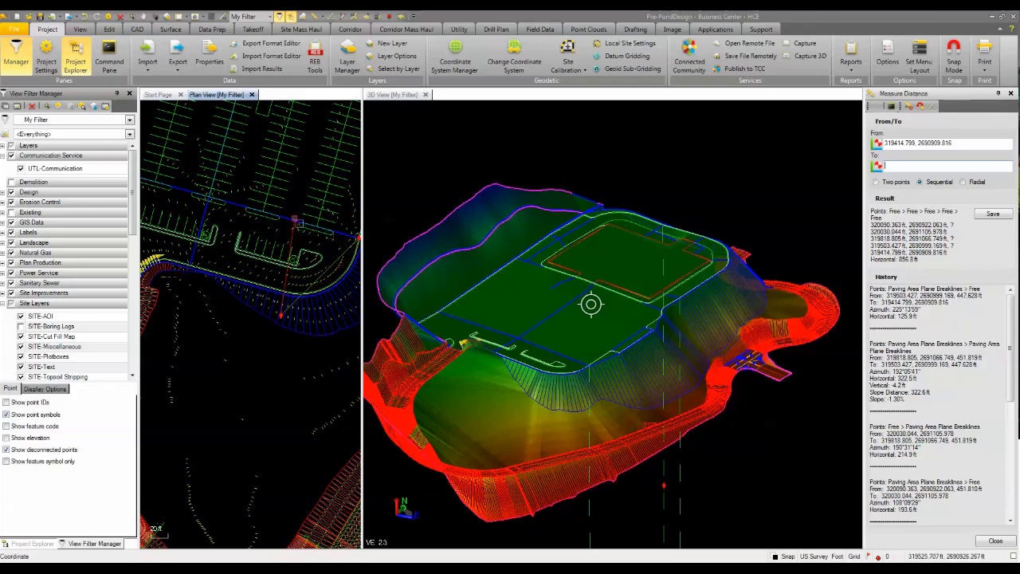
Display the Coordinates read-out over the 3D view and close the distance measurement.
middle_drag(293, 223, 215, 470)
scroll(215, 471, down, 2)
middle_drag(263, 293, 255, 329)
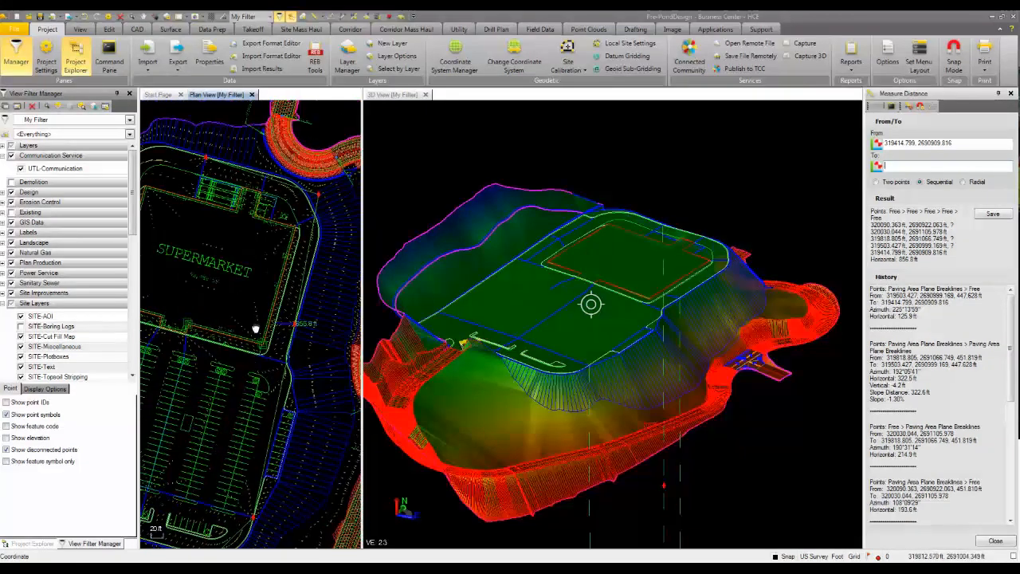
scroll(255, 329, down, 1)
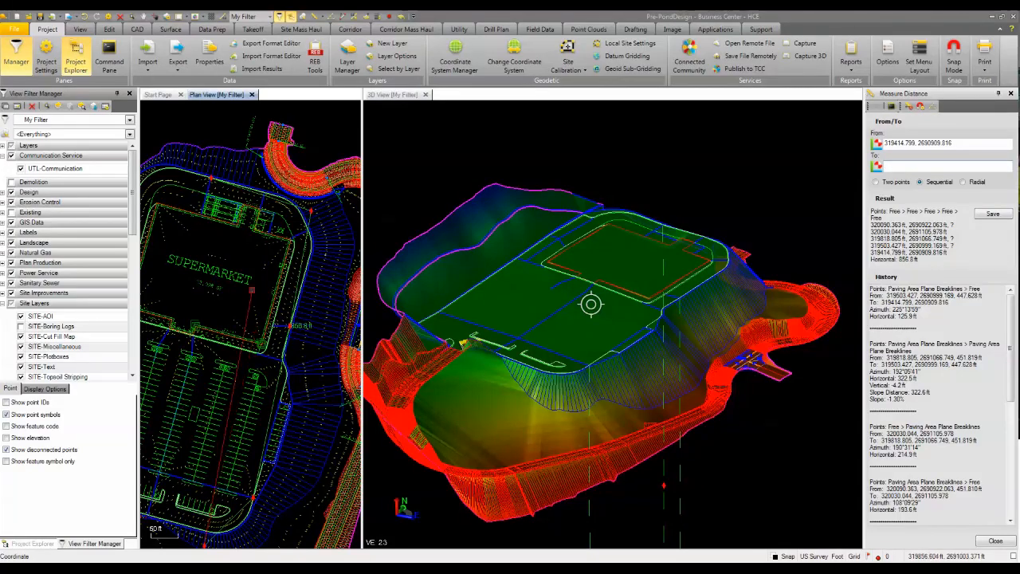
click(1014, 557)
drag(783, 121, 647, 134)
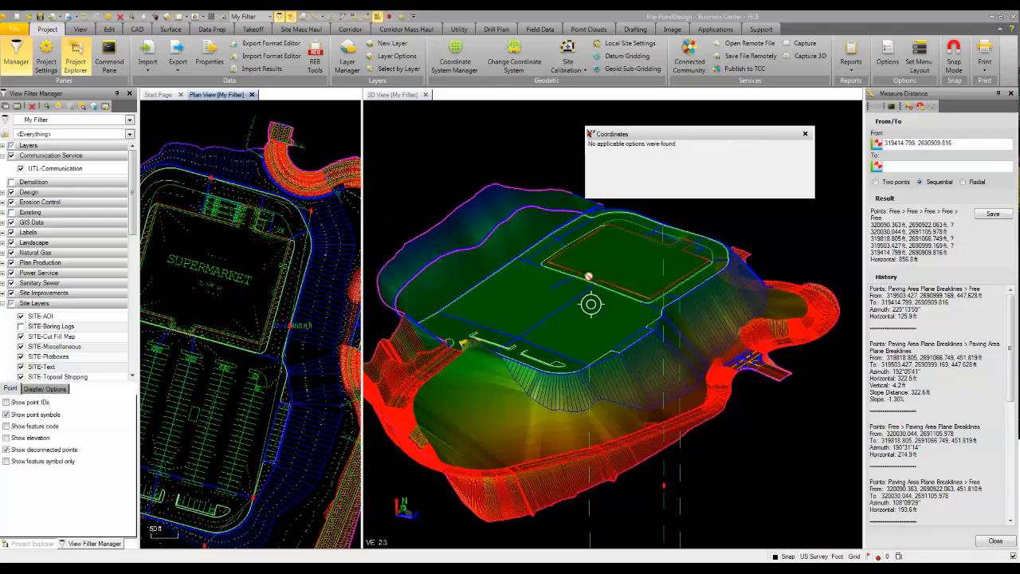
click(1010, 93)
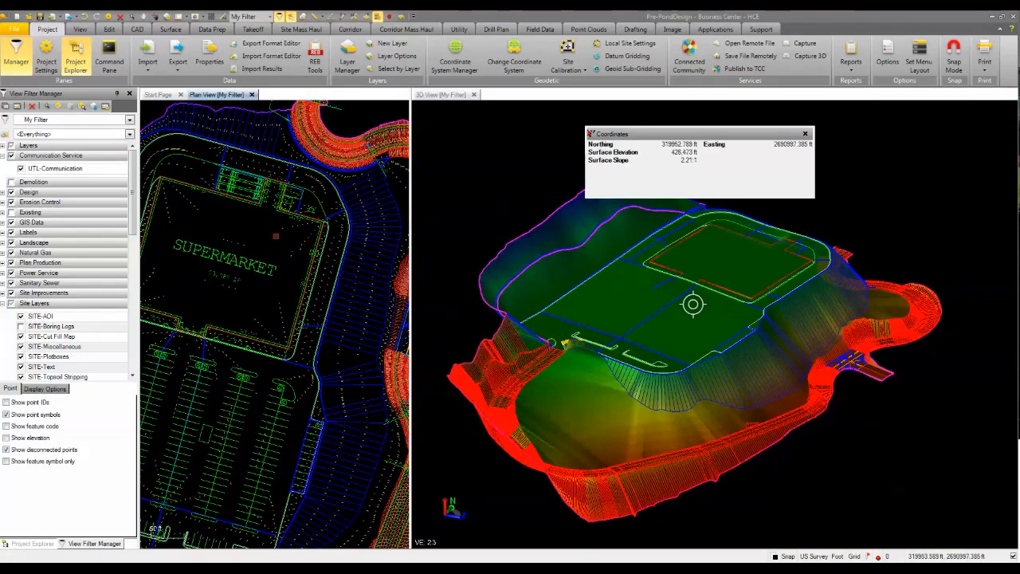
Add the surface name to the Coordinates read-out and check the surface elevation at the north end of the paving area breakline.
click(262, 239)
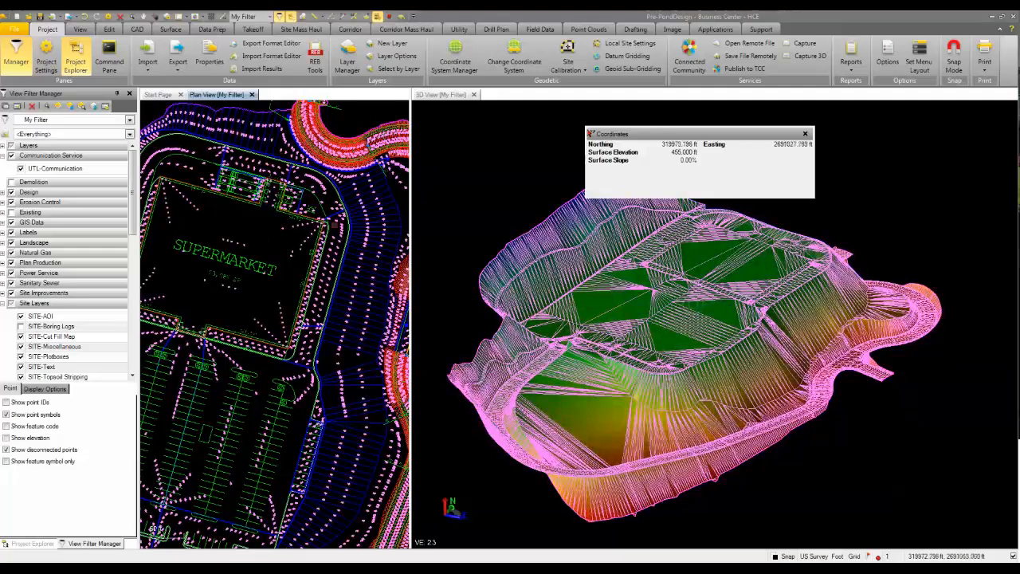
right_click(638, 171)
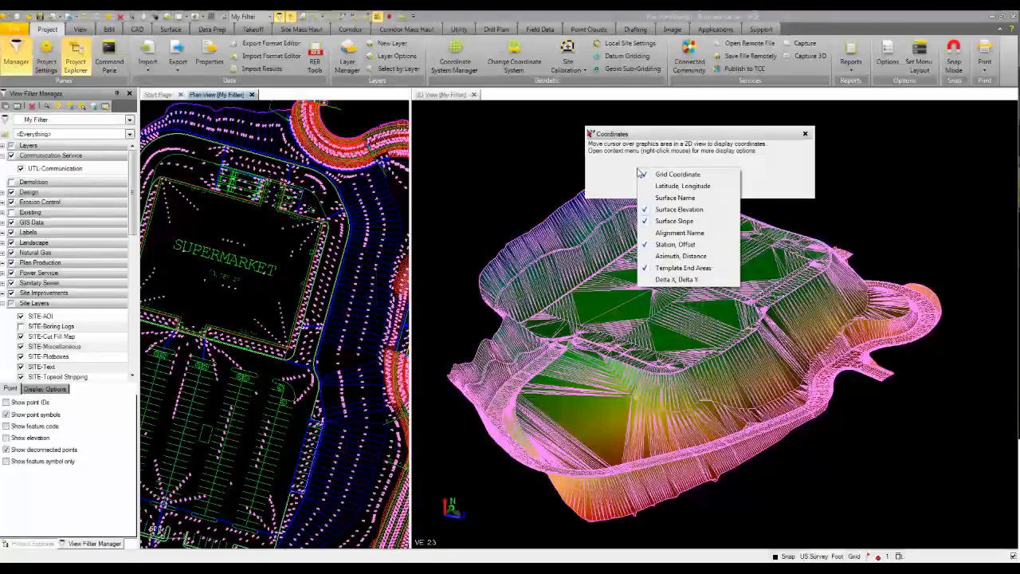
click(669, 197)
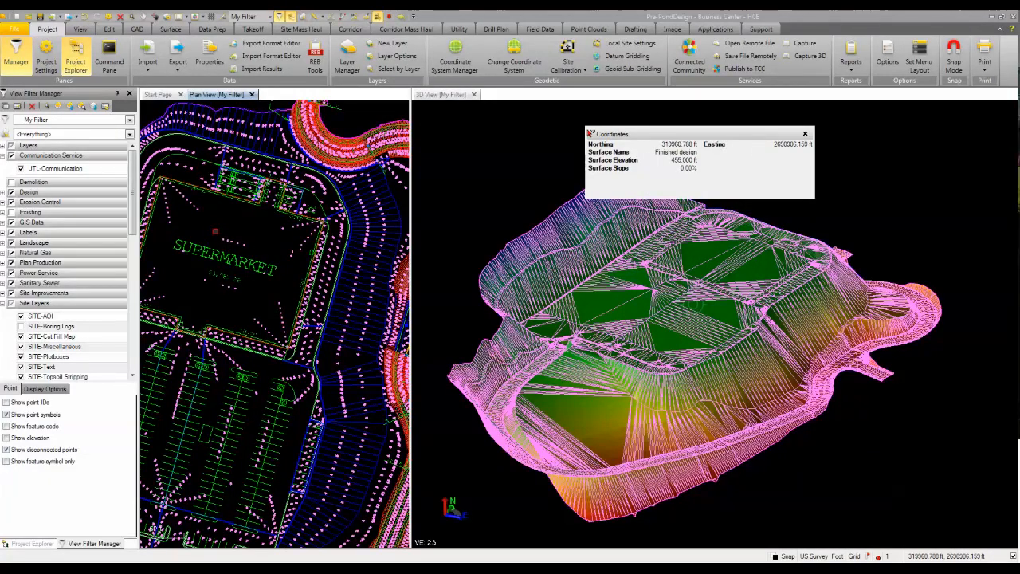
scroll(229, 185, up, 5)
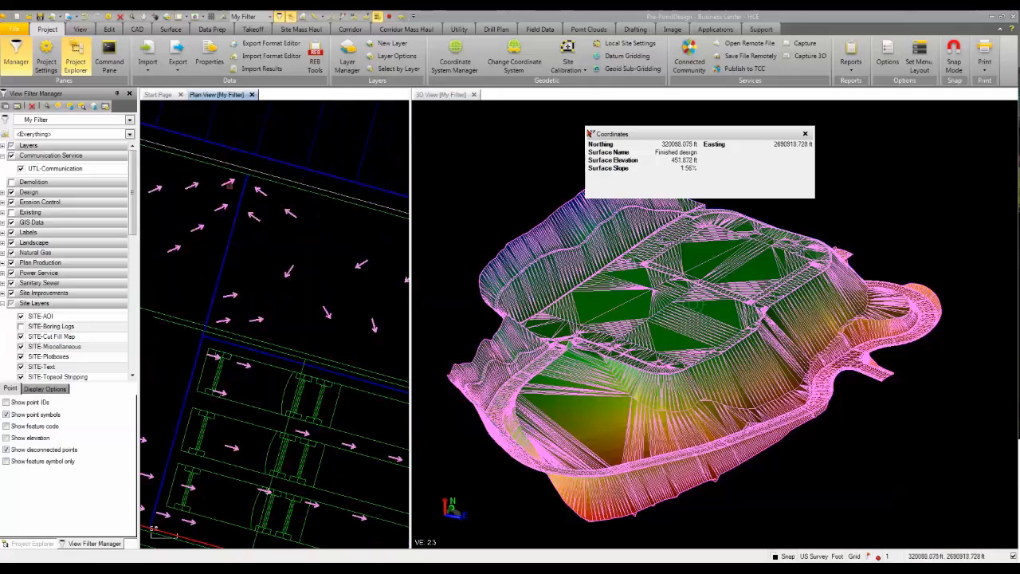
scroll(229, 182, up, 2)
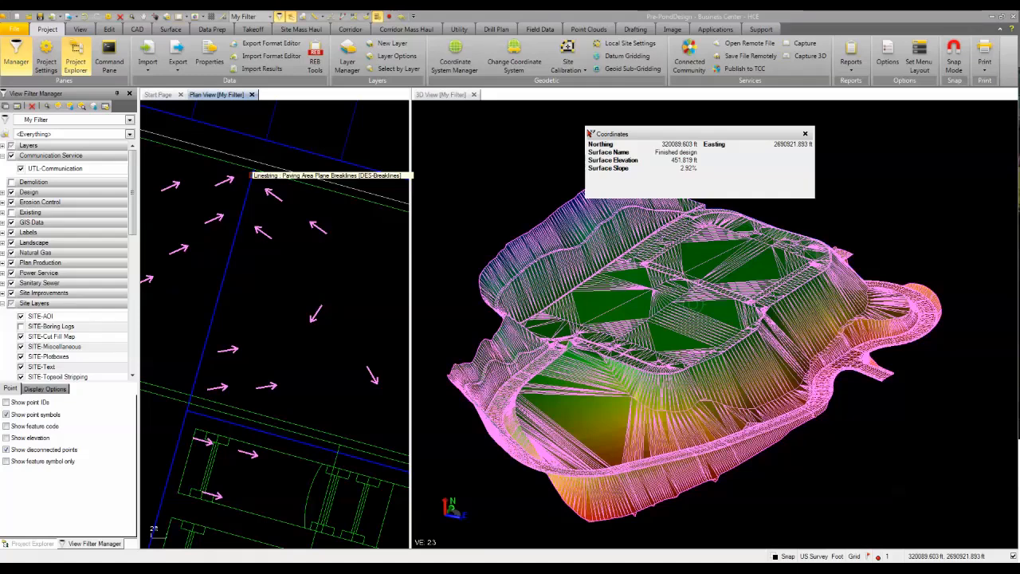
Switch to Calculator and subtract 4 from 452.
click(326, 566)
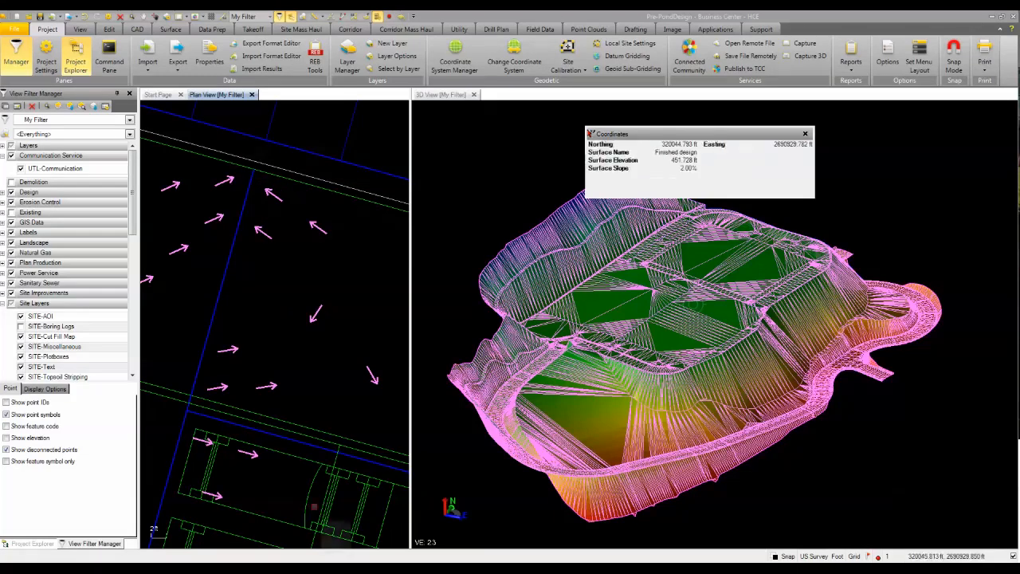
click(498, 404)
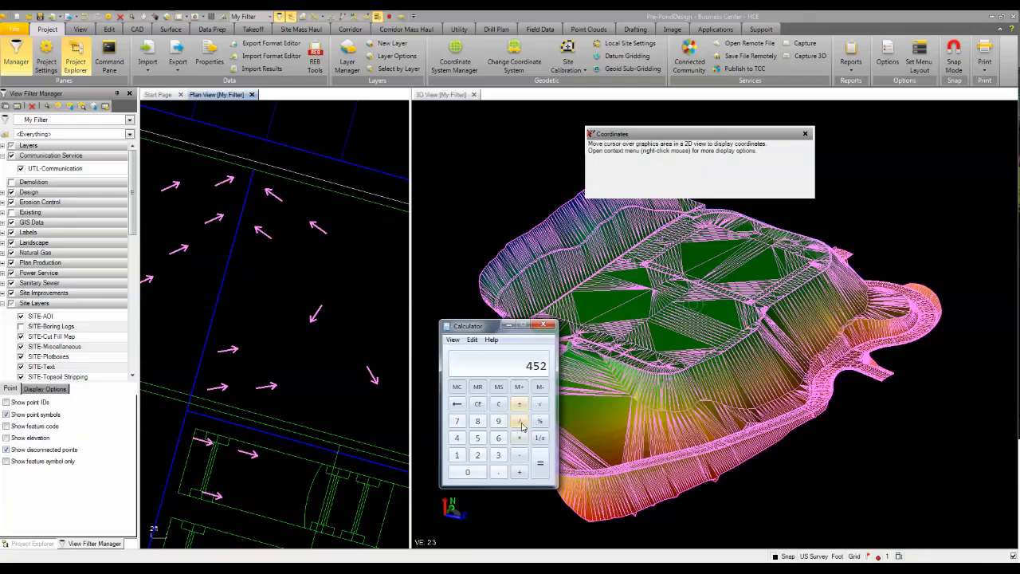
click(519, 460)
click(456, 438)
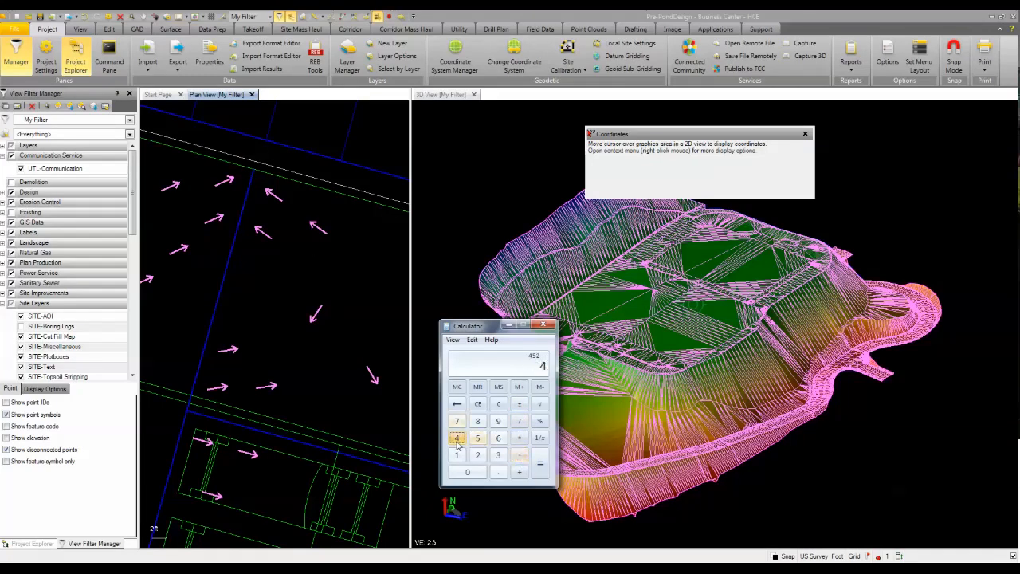
click(539, 465)
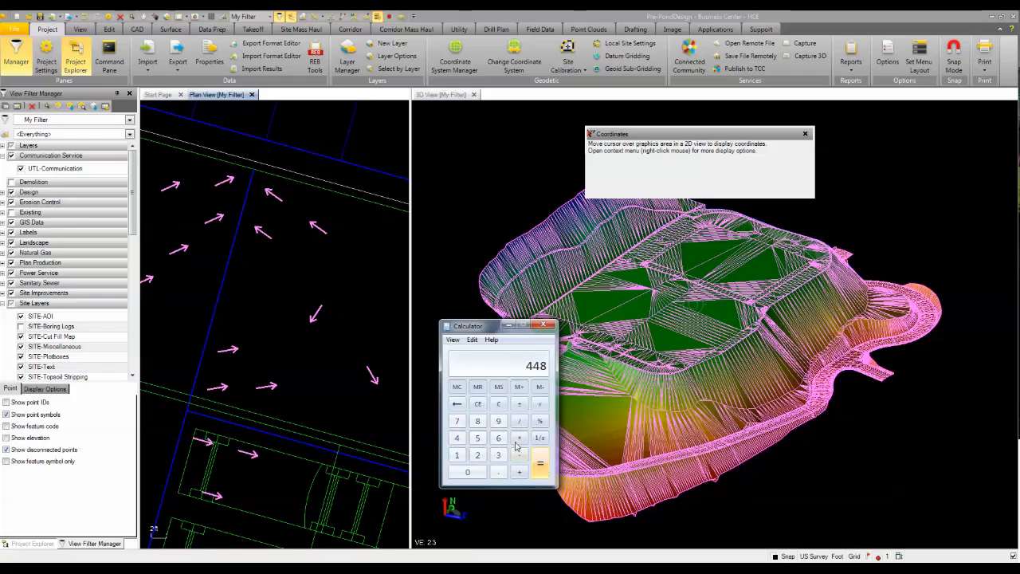
Calculate the elevation drop over the run by multiplying 850 by 0.005.
click(477, 421)
click(478, 438)
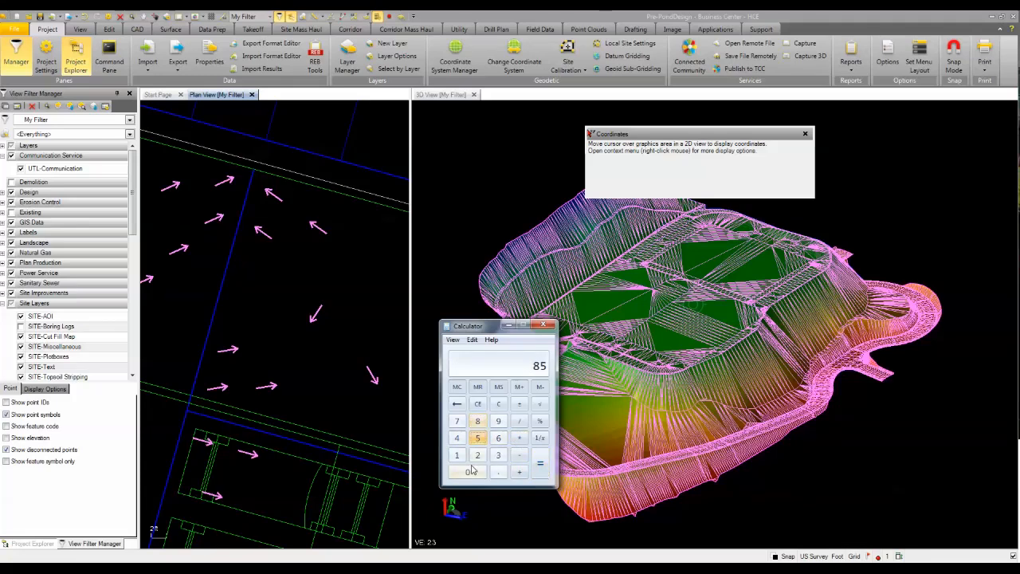
click(470, 472)
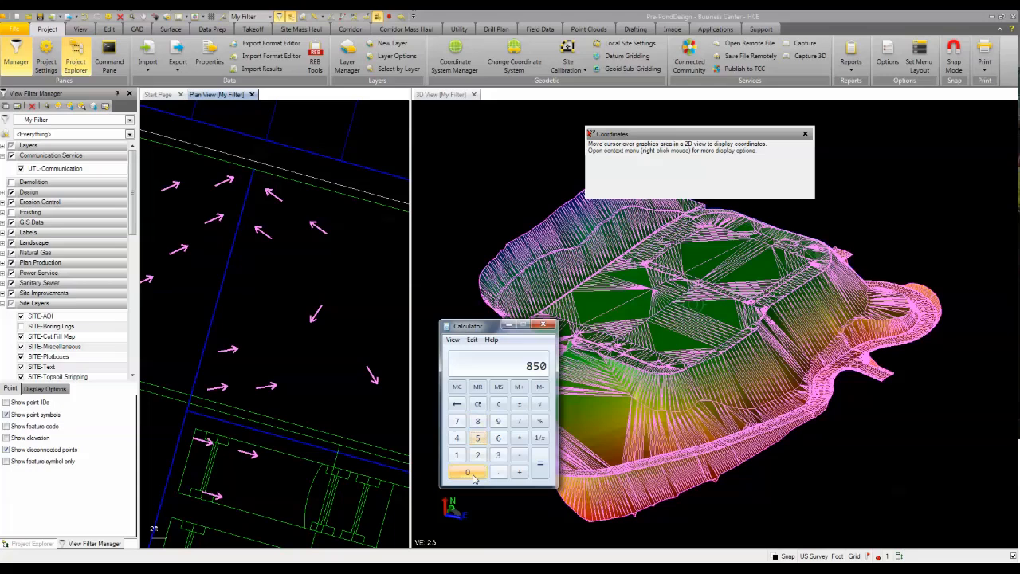
click(518, 437)
click(499, 474)
click(474, 474)
click(474, 474)
click(478, 439)
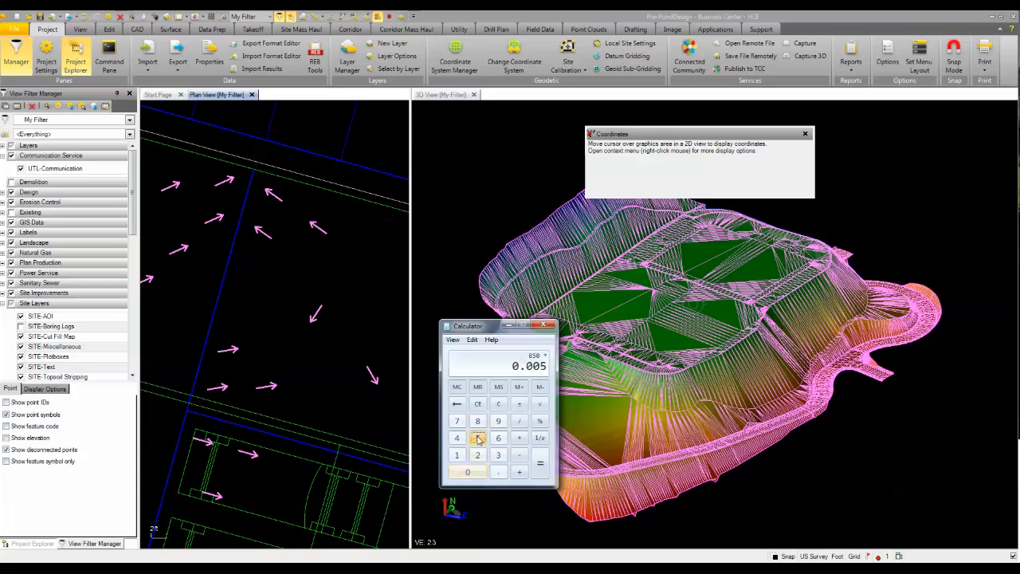
click(539, 463)
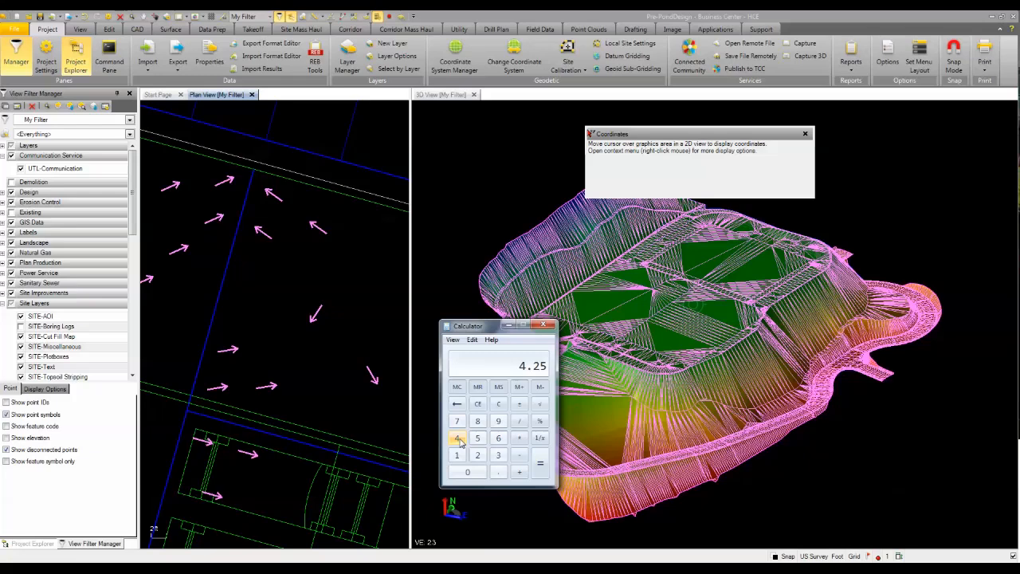
Close the Calculator and widen the plan view so it takes up most of the workspace.
click(543, 325)
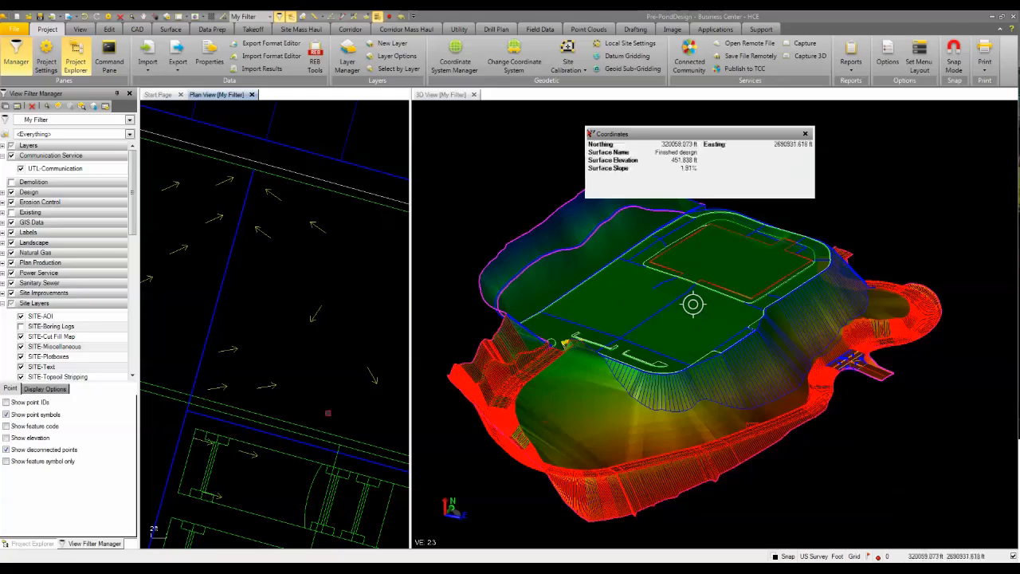
scroll(379, 347, down, 1)
scroll(495, 399, down, 3)
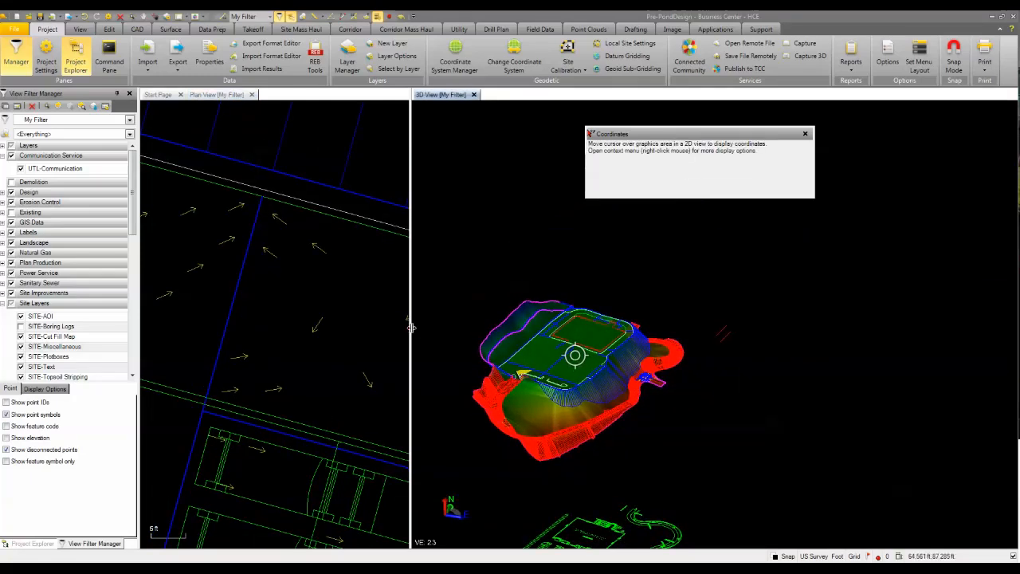
drag(410, 328, 785, 342)
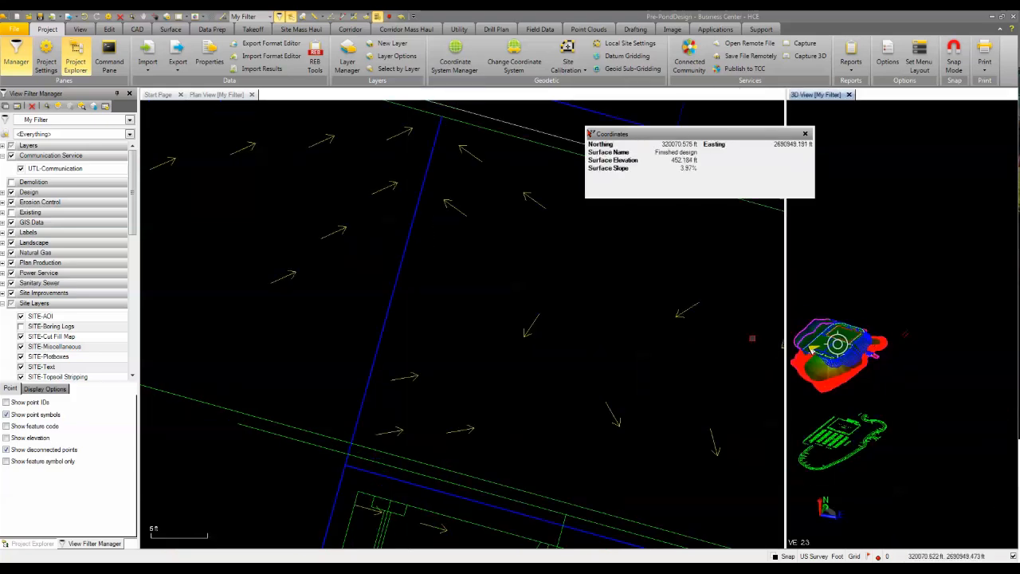
Enlarge the 3D view to about half of the workspace and bring the paved site and its front slopes into close view.
drag(785, 339, 564, 319)
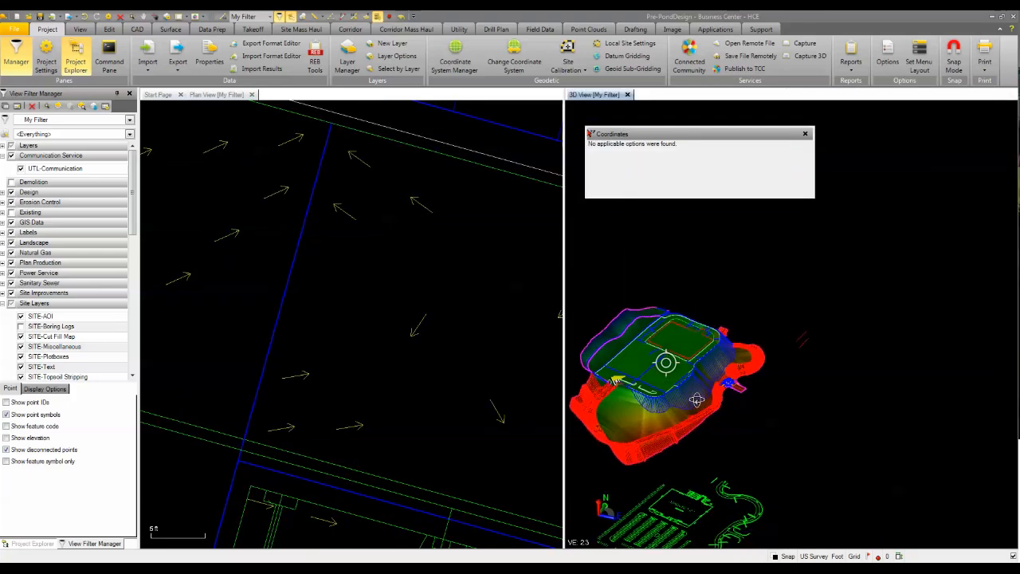
middle_drag(701, 393, 837, 319)
scroll(752, 307, up, 5)
scroll(311, 407, down, 5)
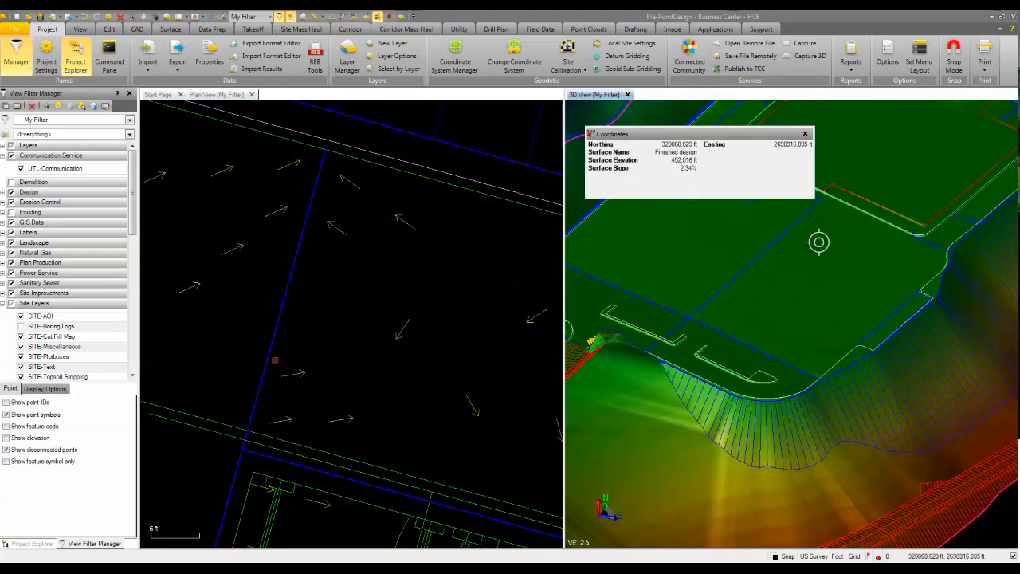
Close the Coordinates read-out and examine the low area enclosed by the curved road in both the plan and 3D views.
scroll(311, 406, down, 1)
middle_drag(310, 407, 377, 177)
middle_drag(384, 393, 399, 189)
middle_drag(332, 429, 294, 338)
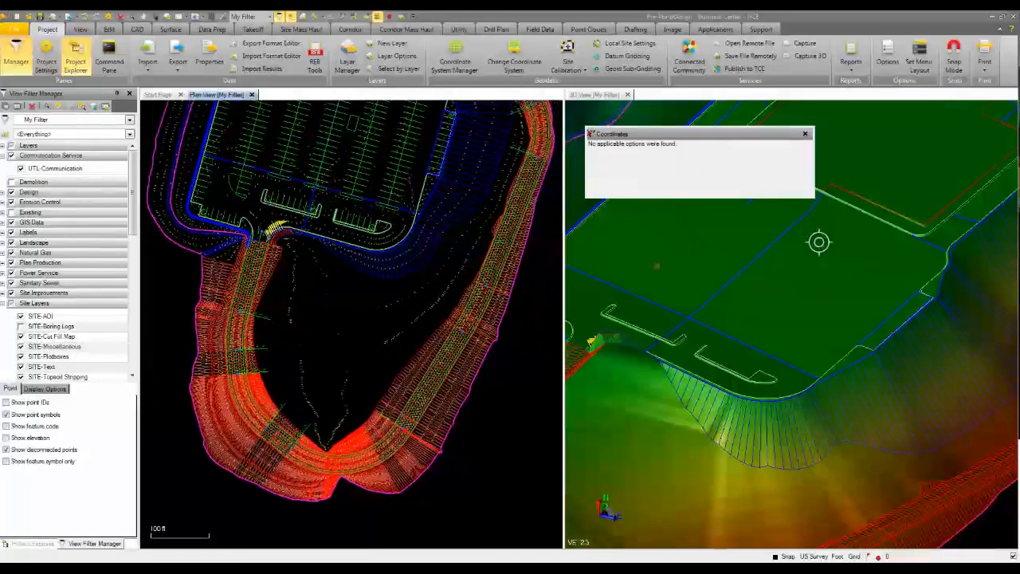
click(806, 134)
scroll(303, 408, up, 2)
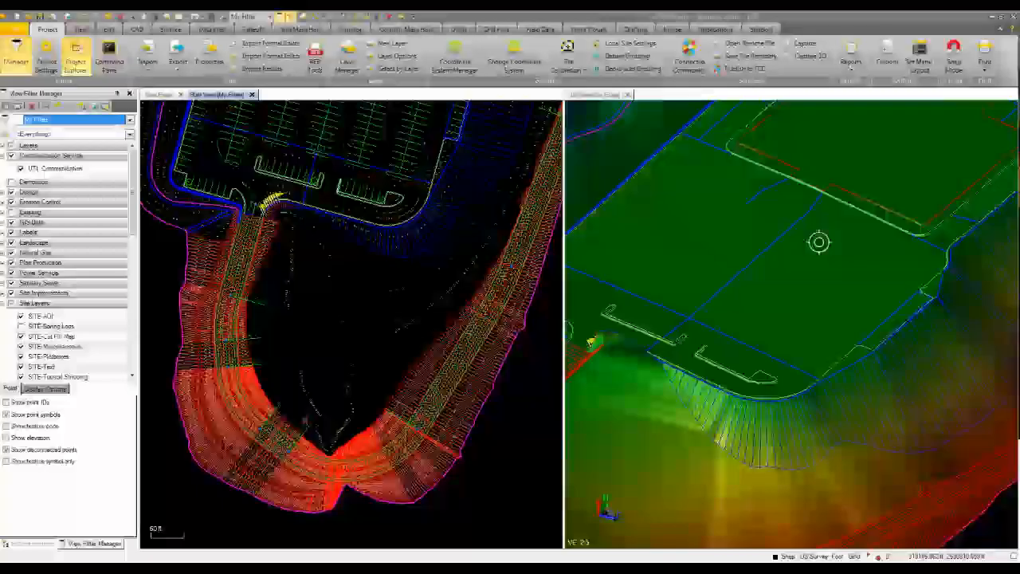
scroll(703, 391, down, 4)
middle_drag(701, 394, 723, 341)
scroll(790, 253, up, 6)
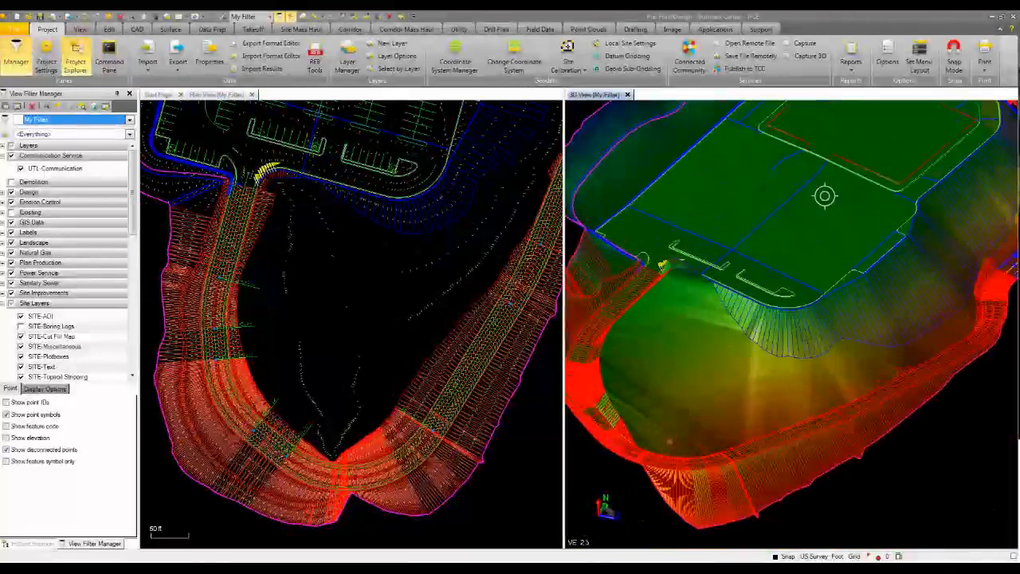
scroll(789, 253, up, 2)
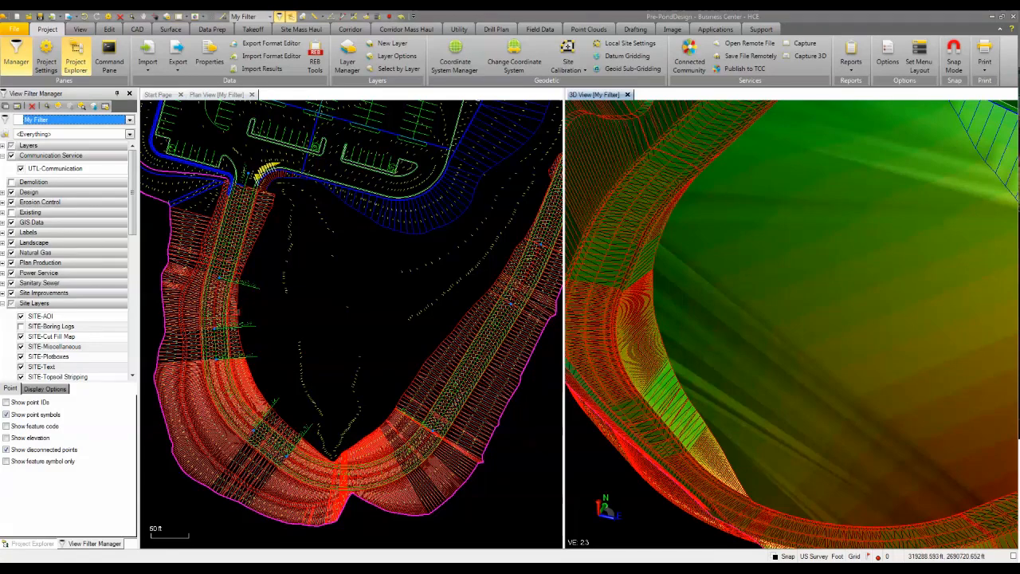
scroll(231, 199, up, 3)
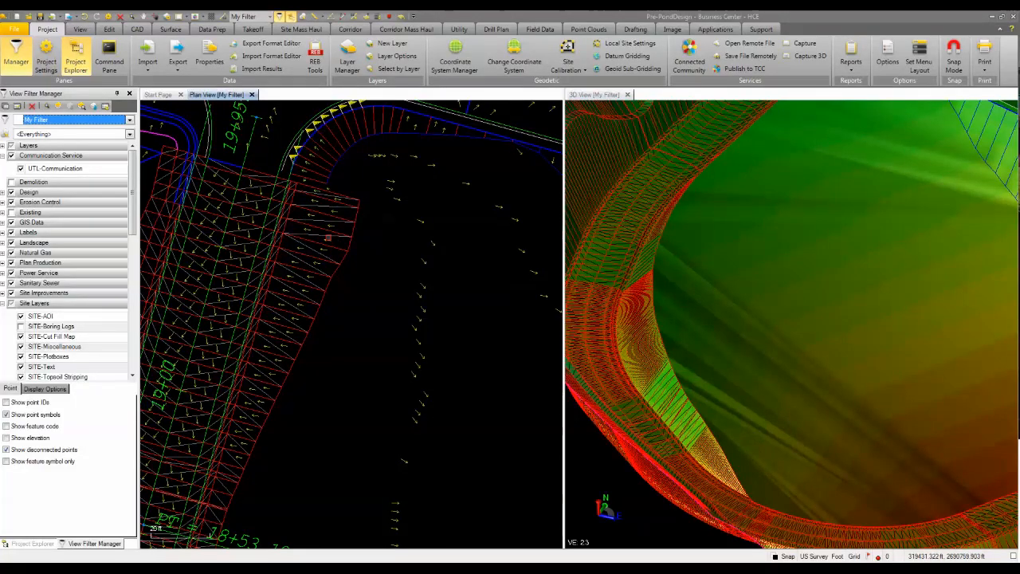
Show the Coordinates read-out again and check surface elevations along the road's inner edge from the parking entrance southward.
click(1014, 557)
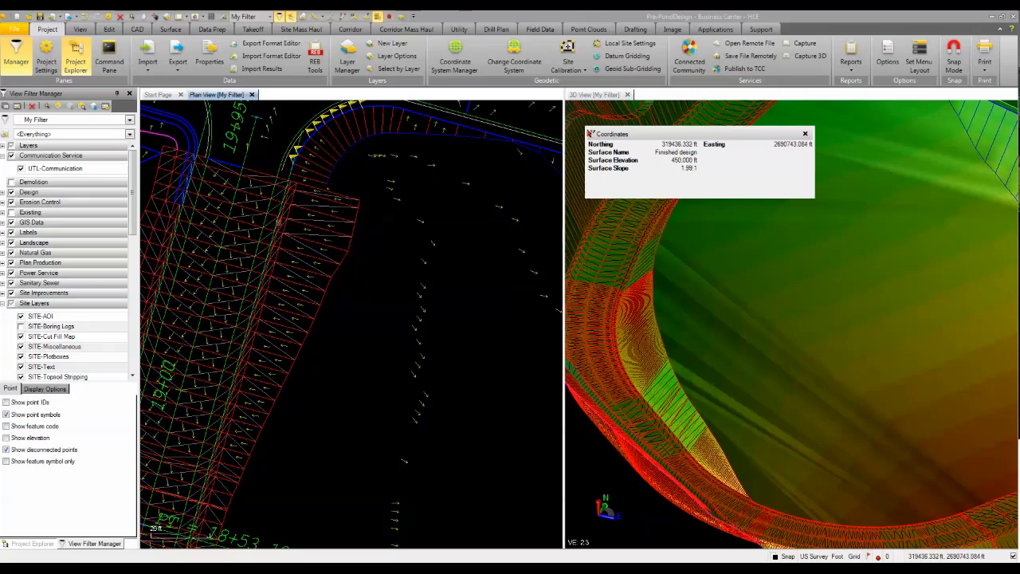
middle_drag(722, 233, 681, 446)
scroll(761, 254, up, 3)
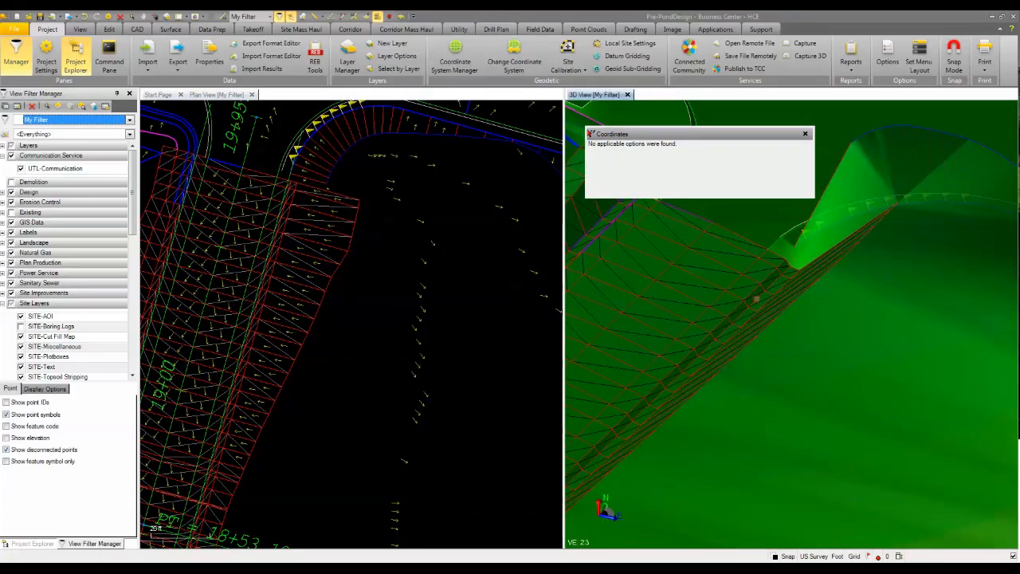
scroll(874, 414, down, 3)
middle_drag(838, 432, 809, 271)
scroll(806, 273, down, 2)
scroll(310, 426, down, 2)
middle_drag(310, 427, 313, 292)
scroll(295, 352, down, 2)
middle_drag(301, 503, 265, 306)
scroll(256, 292, down, 1)
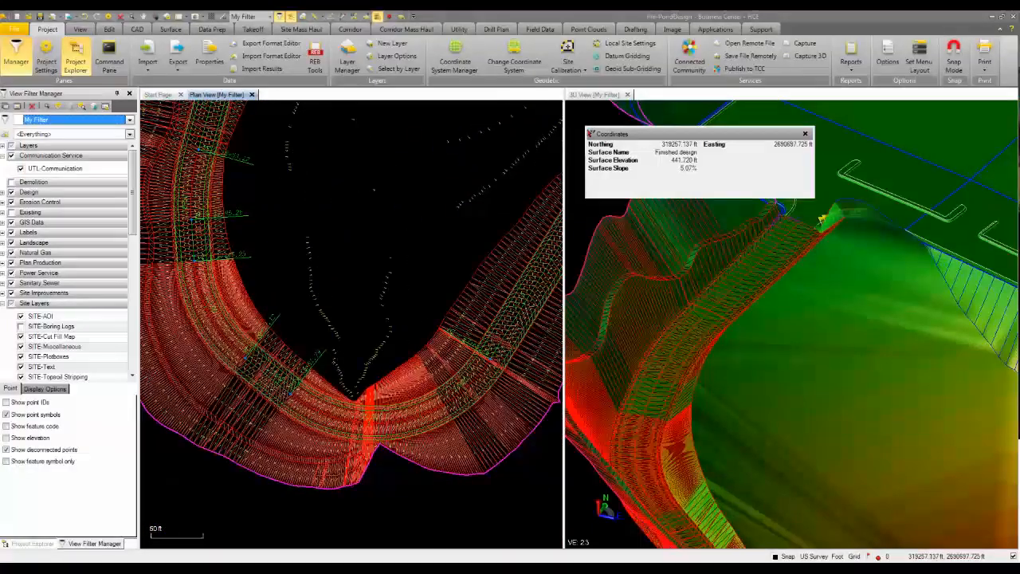
Check surface elevations along the curved road's inner side slope and at its southern low point, and close the Coordinates read-out.
scroll(362, 394, up, 3)
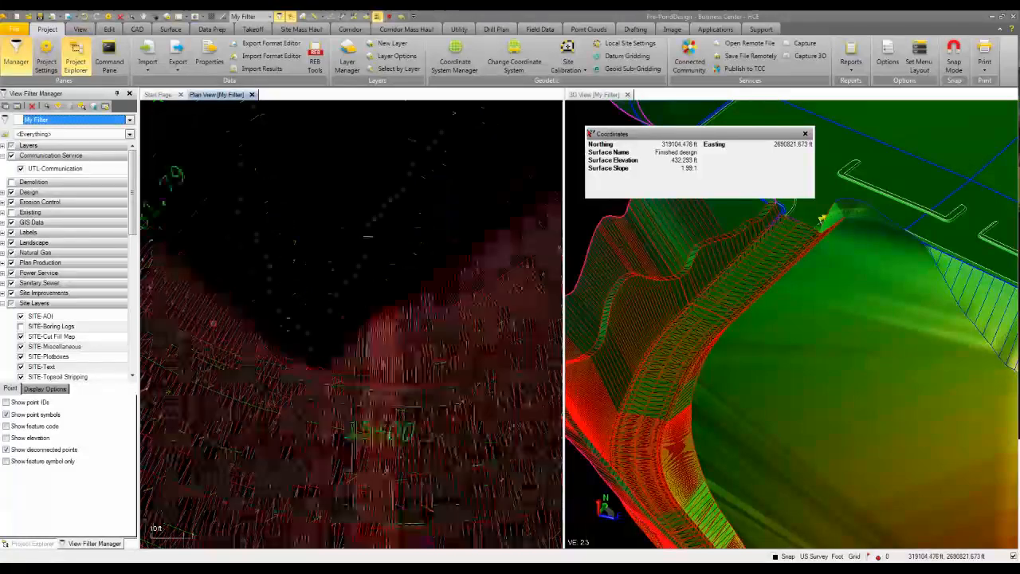
scroll(215, 320, down, 2)
middle_drag(225, 301, 387, 378)
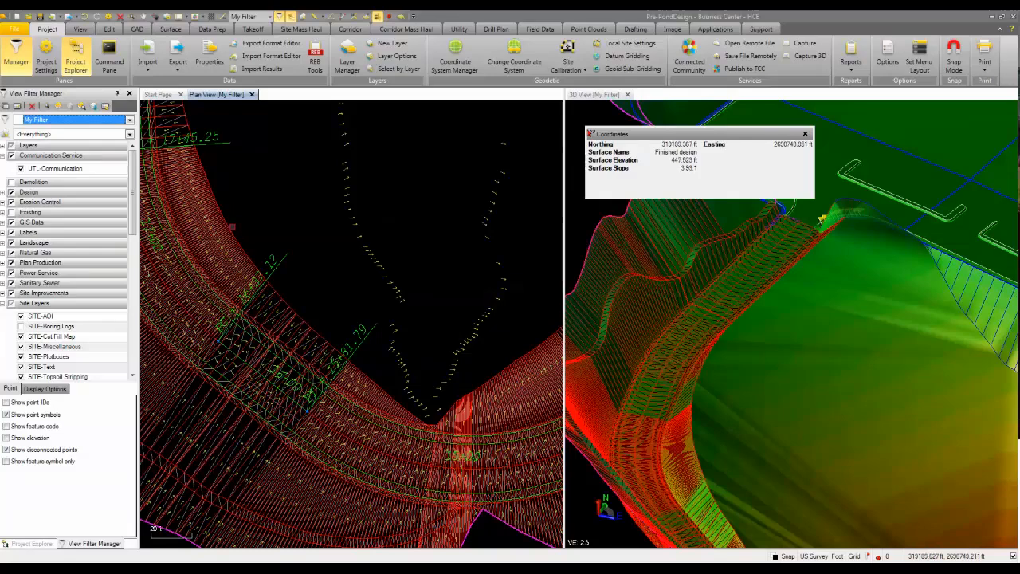
middle_drag(209, 231, 257, 260)
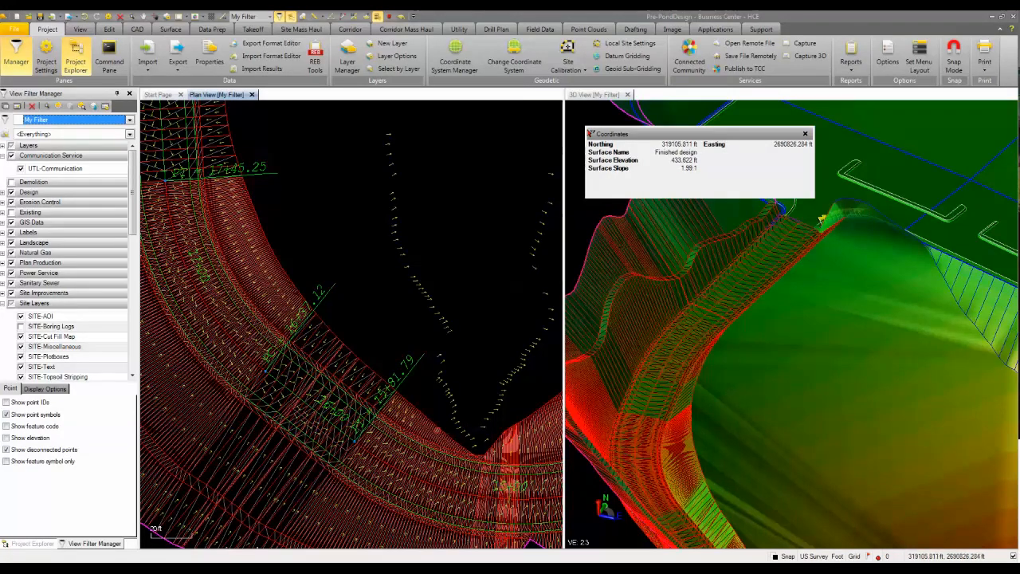
middle_drag(484, 411, 351, 424)
scroll(352, 423, down, 6)
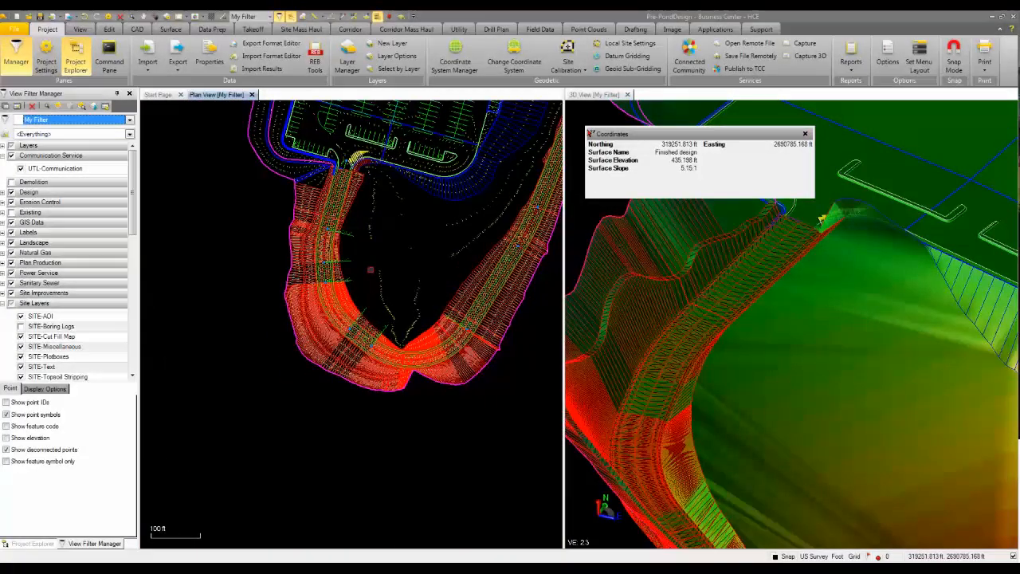
scroll(369, 269, up, 4)
middle_drag(369, 269, 355, 357)
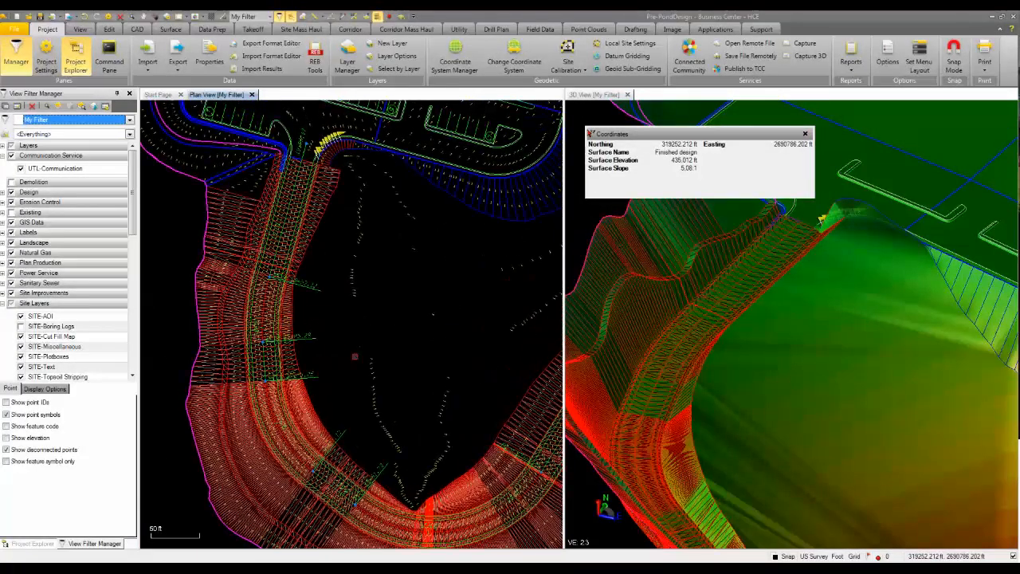
middle_drag(349, 412, 320, 359)
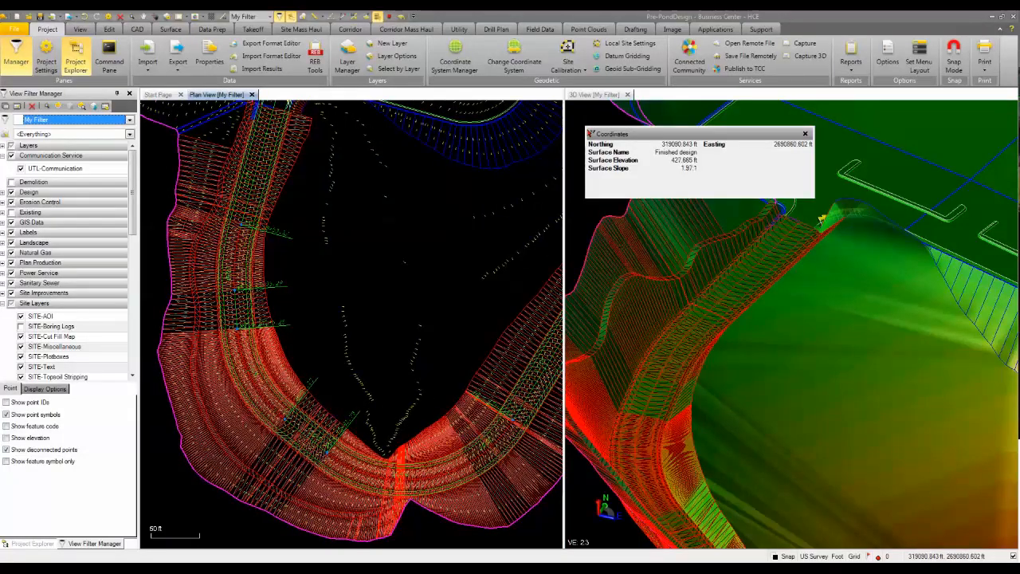
click(804, 134)
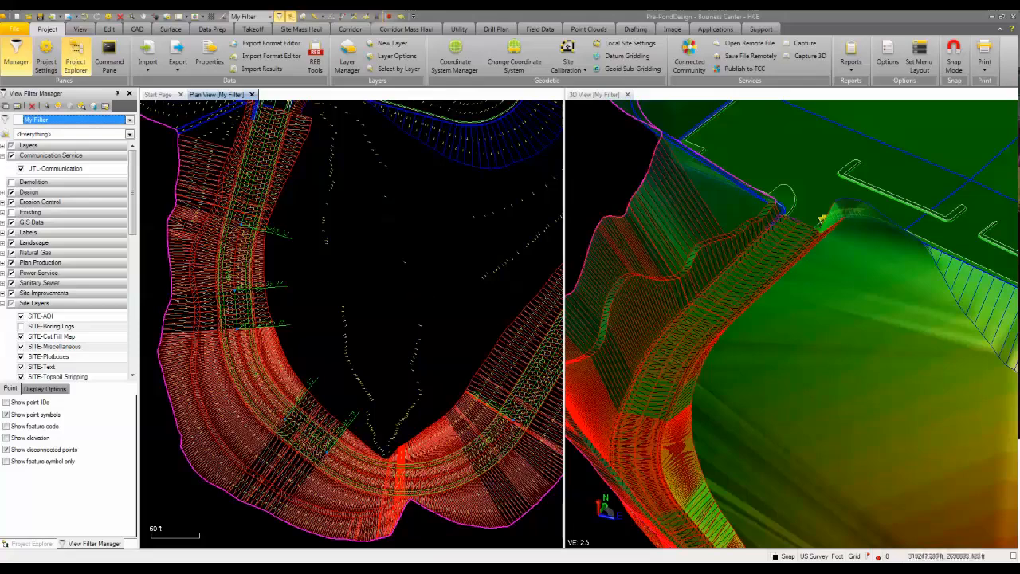
Start inserting a corridor template into the Main road corridor, with begin station 15+15.00 at the inner side slope's corner.
click(8, 547)
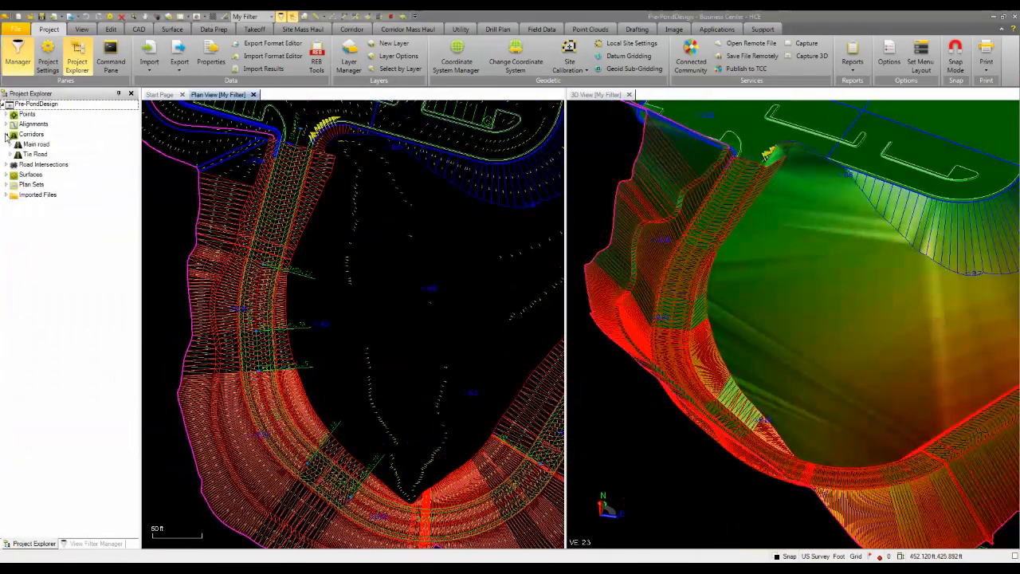
click(7, 134)
click(12, 145)
right_click(34, 145)
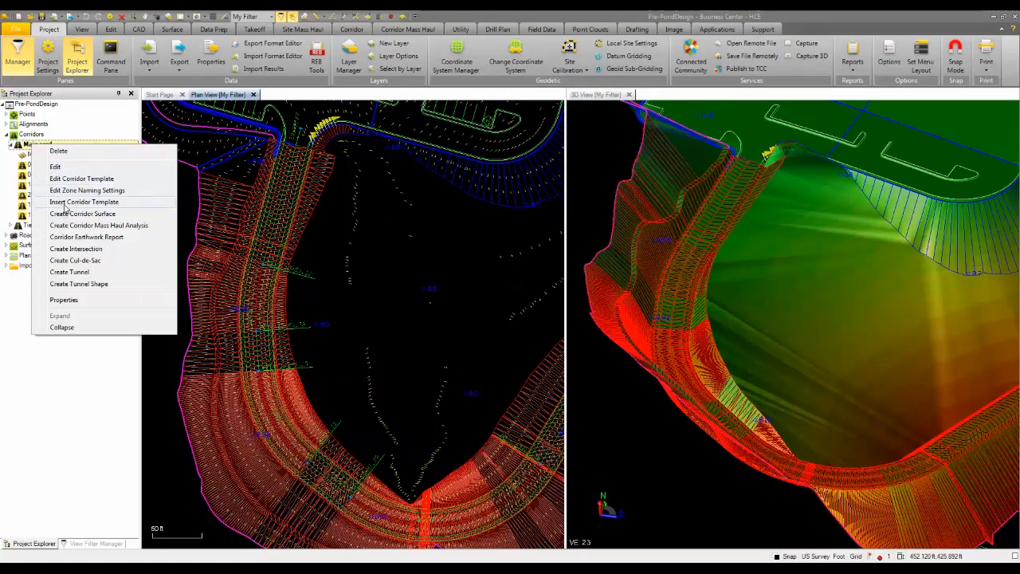
click(83, 202)
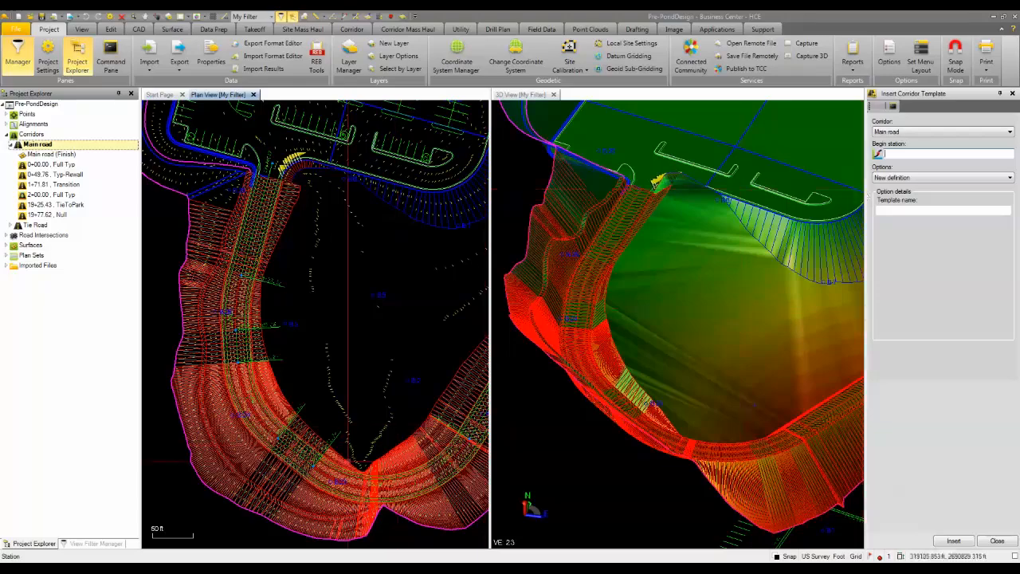
scroll(310, 361, up, 5)
scroll(319, 361, up, 2)
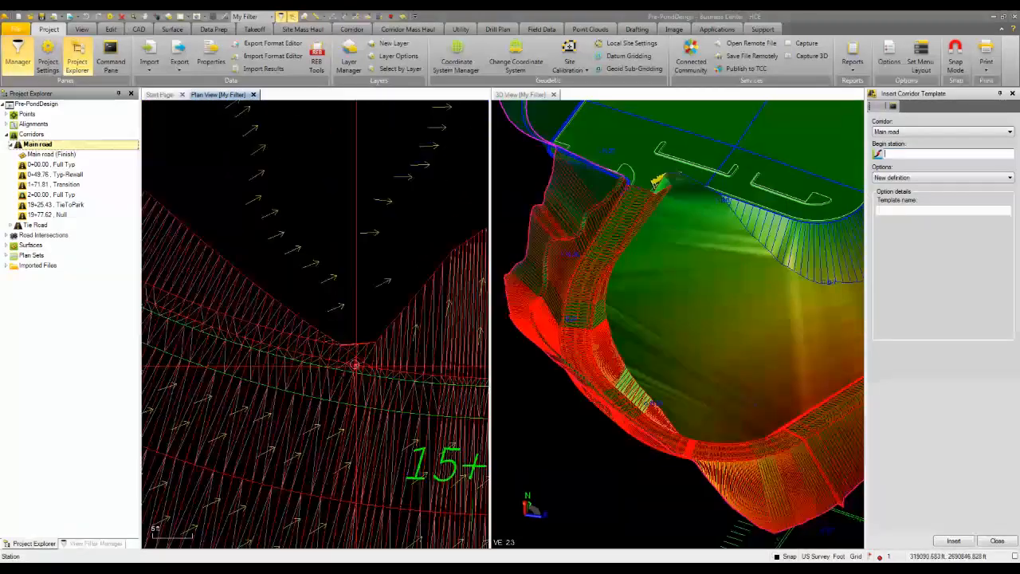
scroll(365, 343, up, 2)
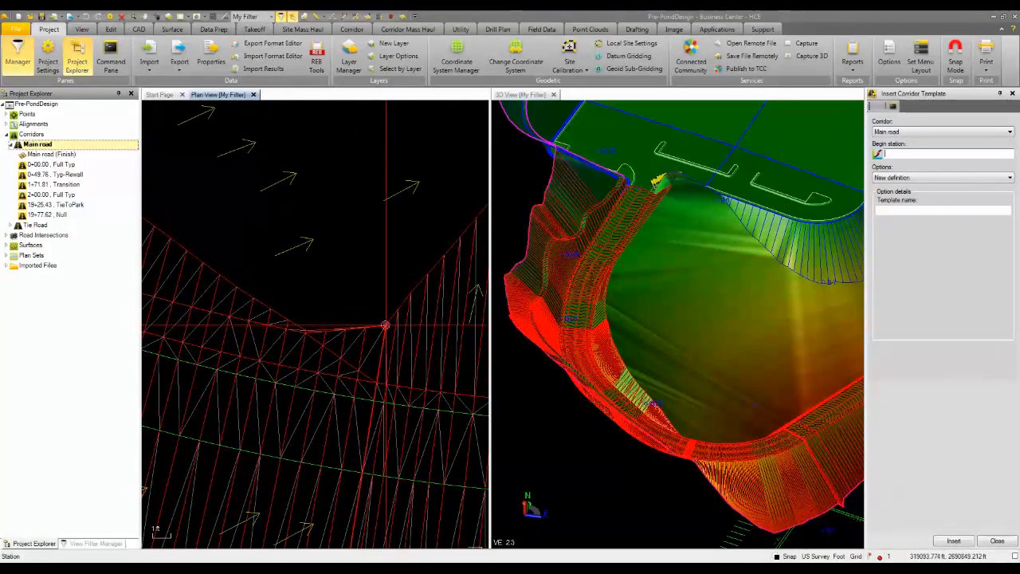
click(385, 326)
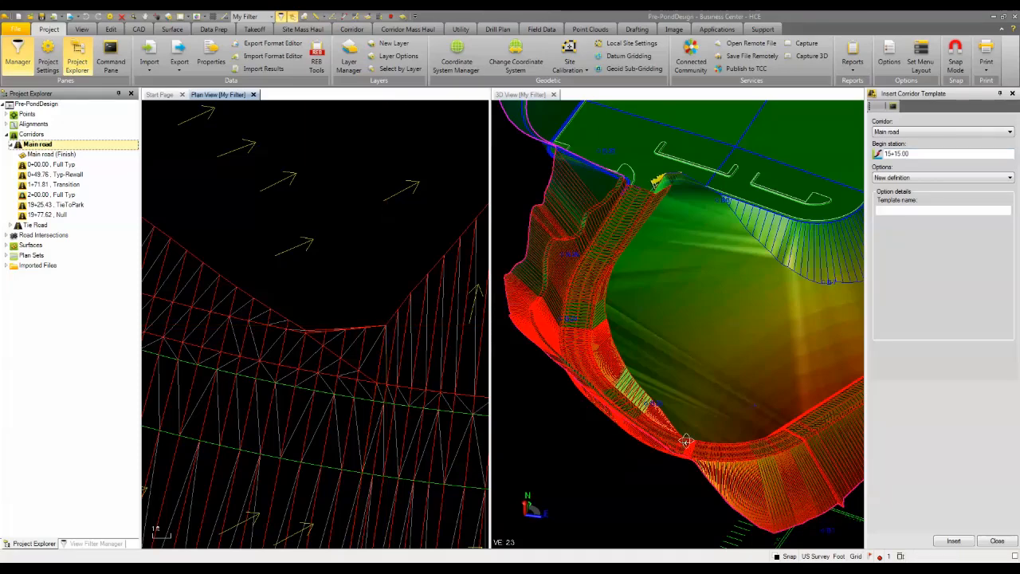
drag(686, 440, 710, 439)
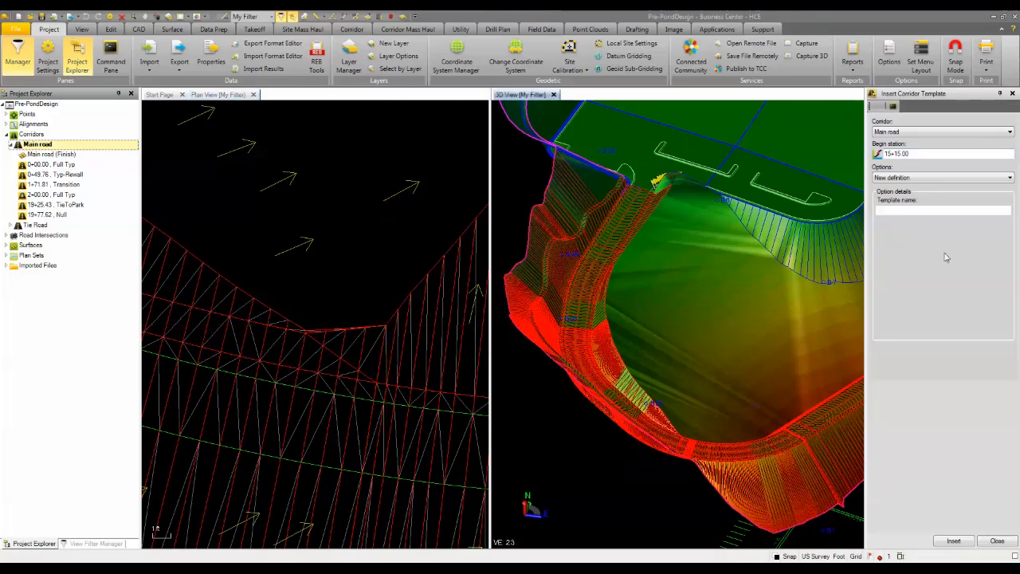
Insert the template as a copied definition named Pond, based on the Main road template 2+00.00, Full Typ.
click(940, 177)
click(887, 183)
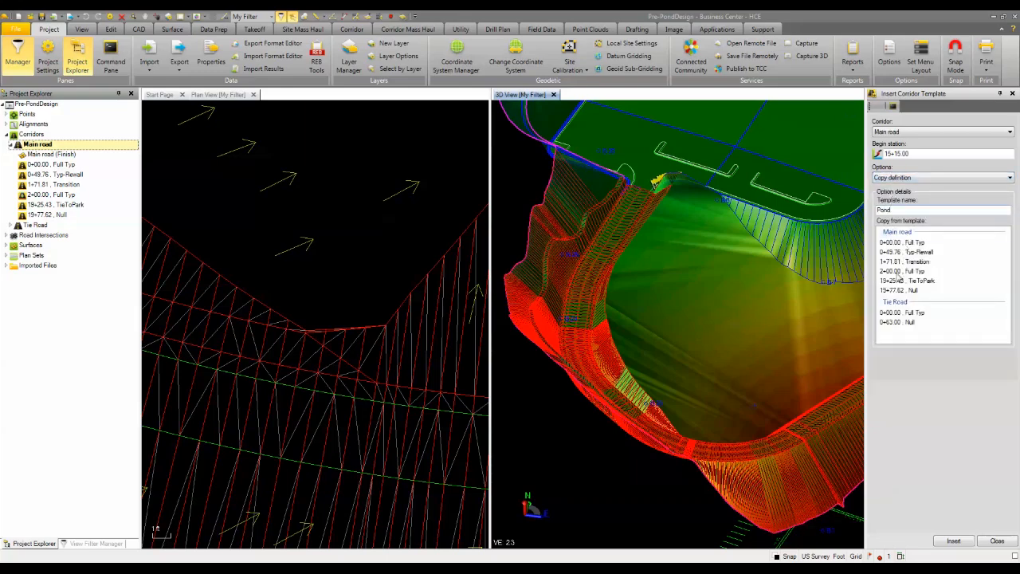
click(900, 271)
click(957, 543)
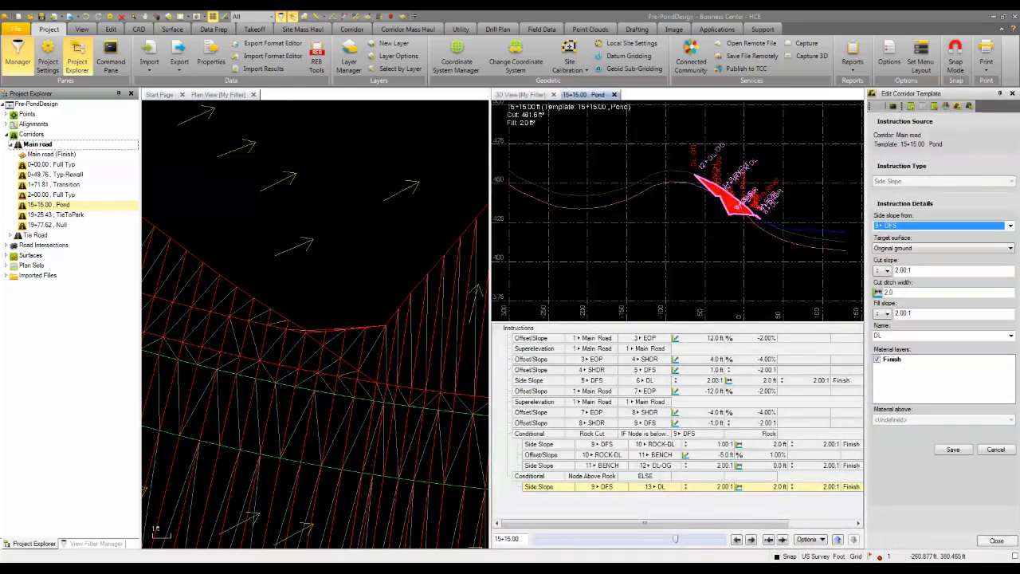
Delete the side slope instruction running from node 5 DFS to 6 DL in the Pond template.
scroll(738, 227, up, 4)
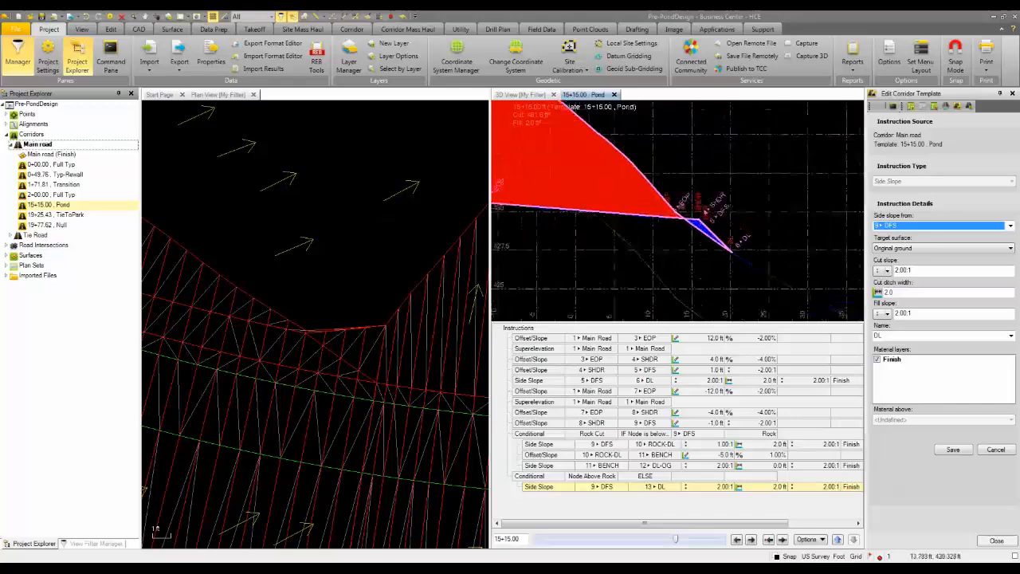
scroll(678, 204, up, 2)
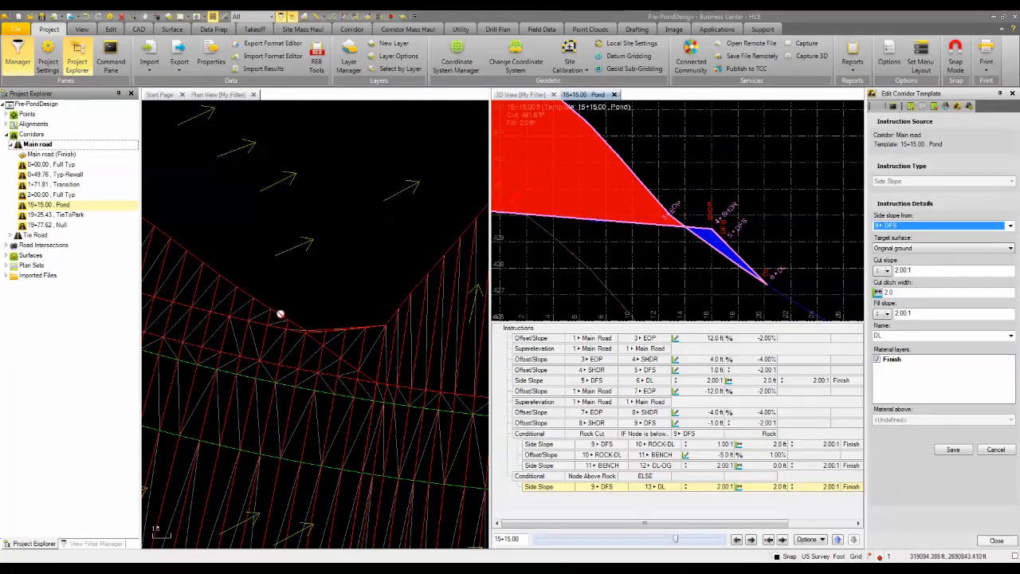
scroll(283, 319, up, 5)
scroll(289, 322, down, 5)
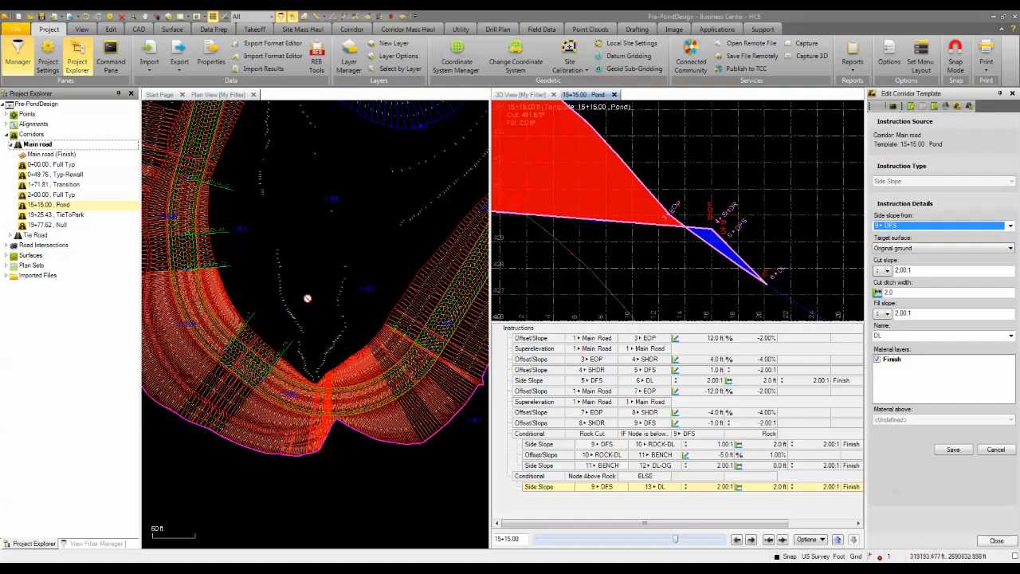
click(529, 381)
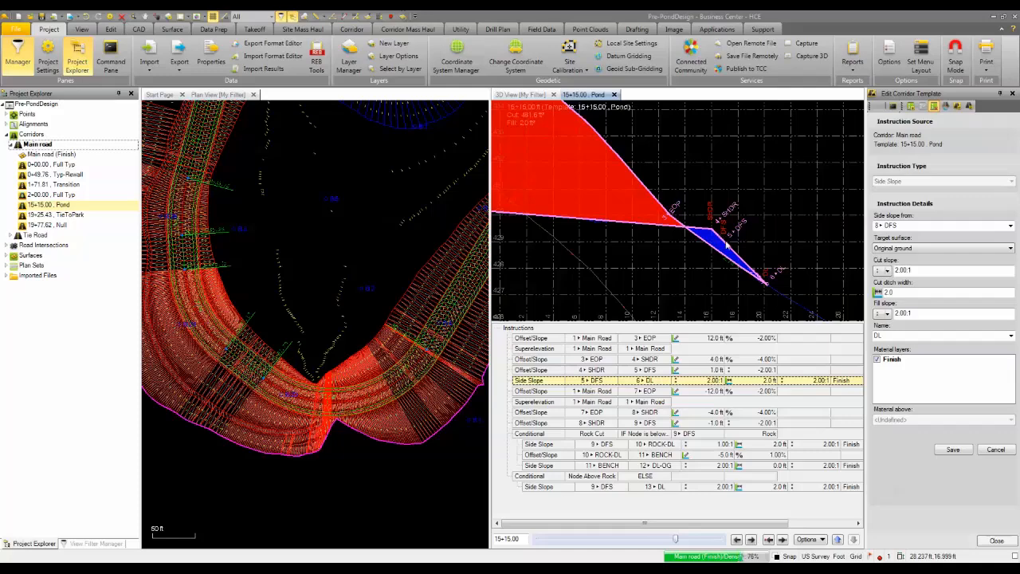
key(Delete)
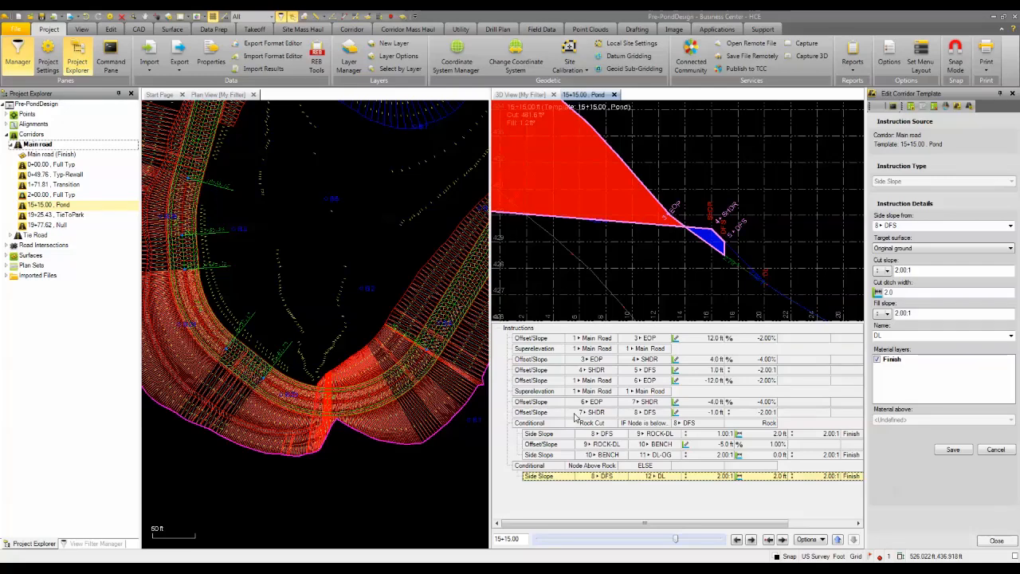
Start a Slope/Elevation instruction after the 4 SHDR to 5 DFS row, from slope node 5 DFS with a 3.00:1 slope ratio.
click(549, 371)
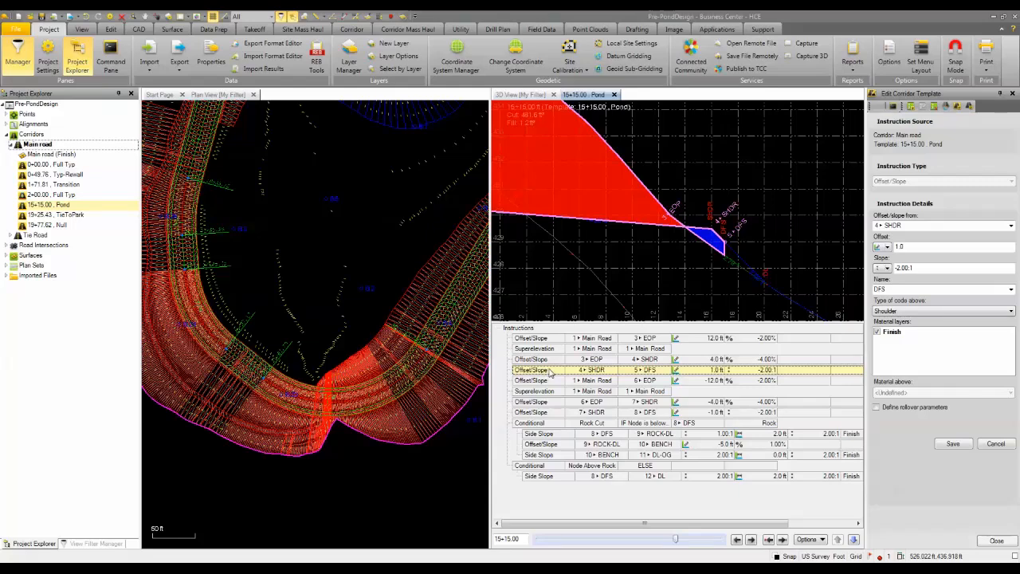
click(911, 107)
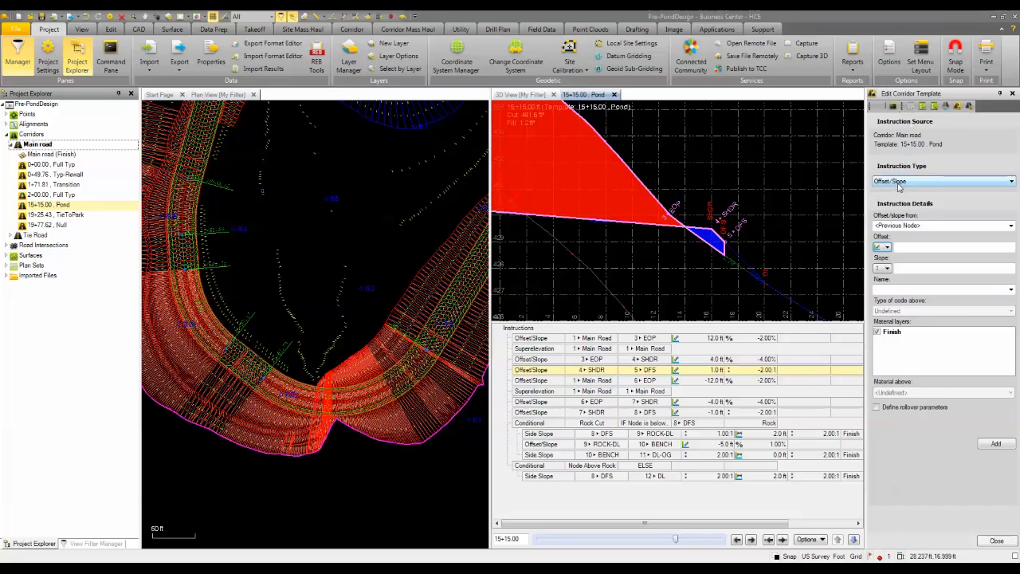
click(899, 183)
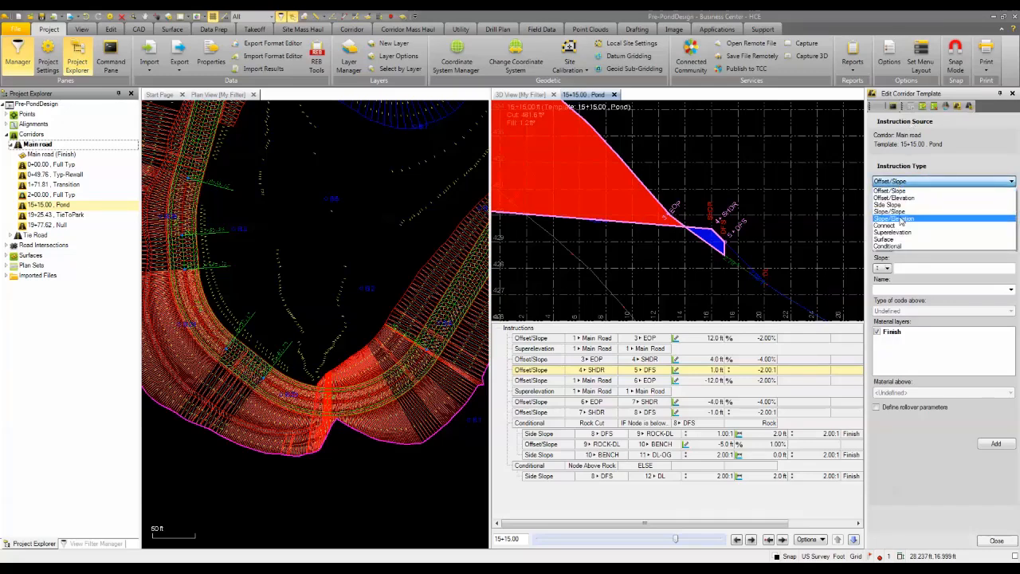
click(896, 219)
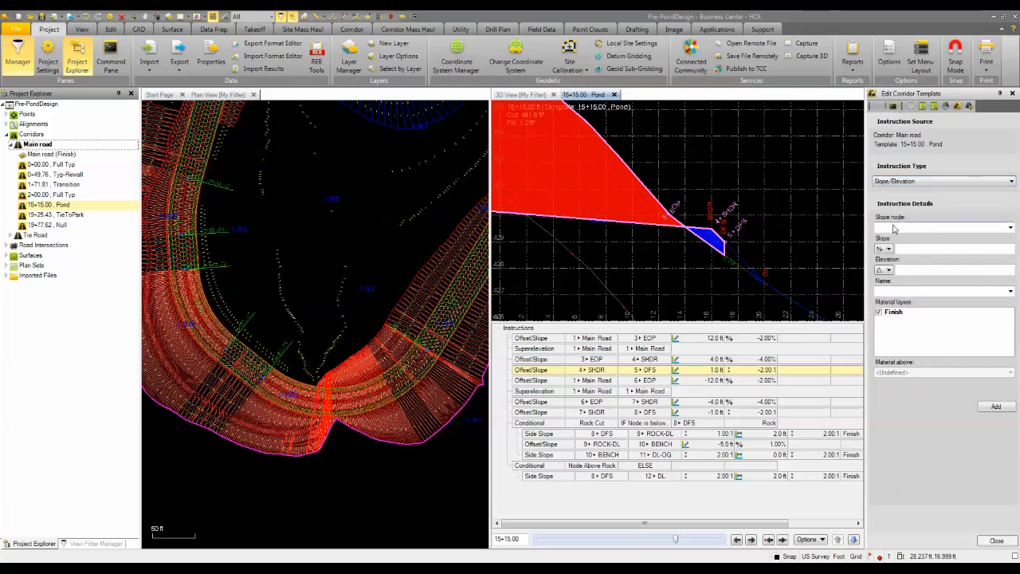
click(894, 229)
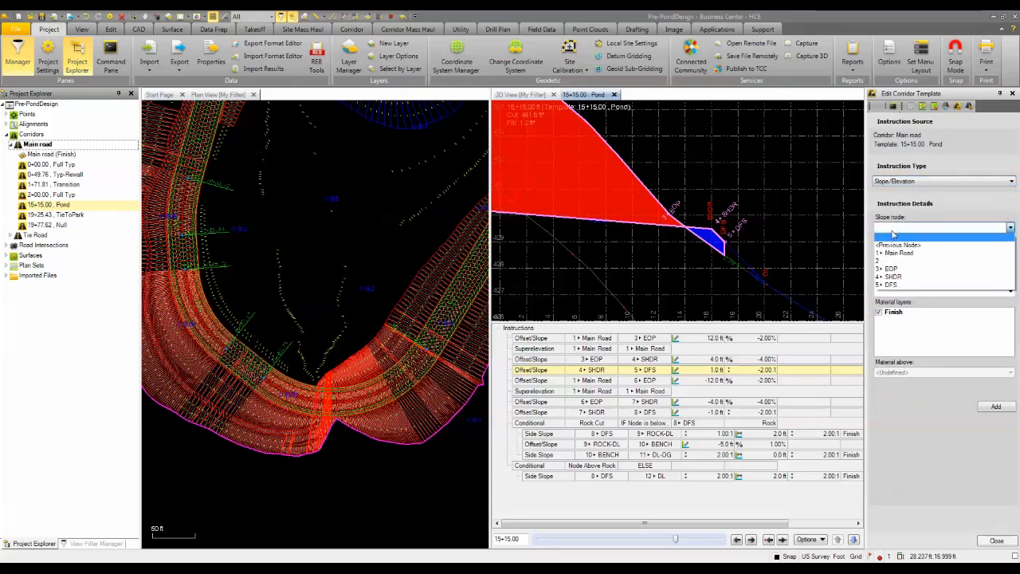
click(892, 284)
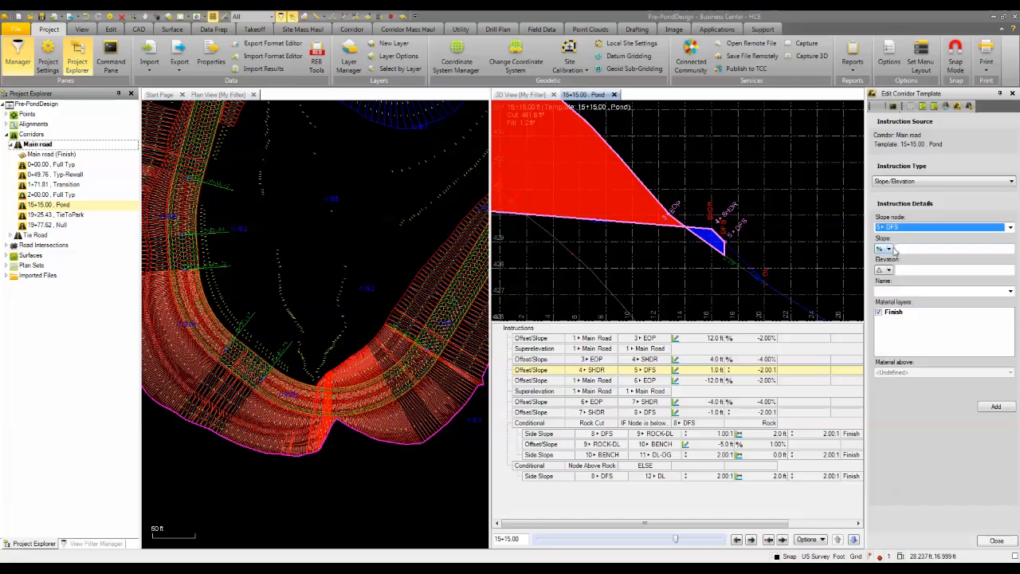
click(889, 250)
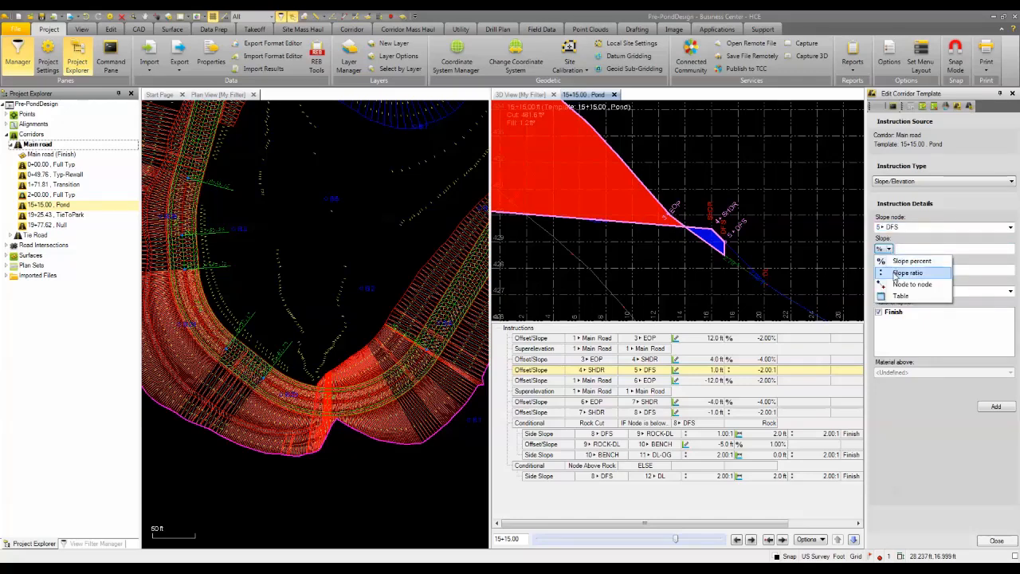
click(896, 273)
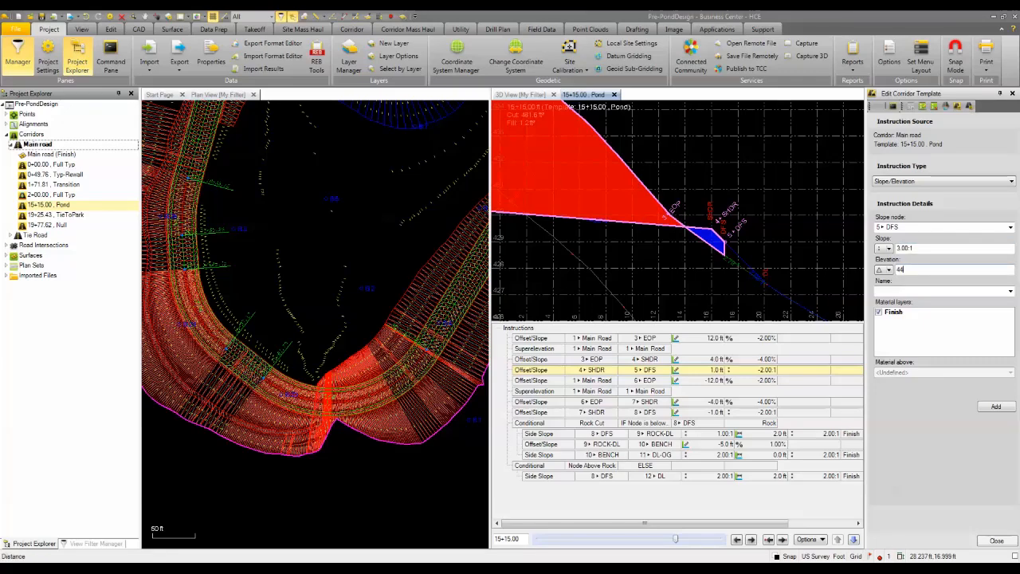
Set the instruction to a fixed elevation of 444.000, name the node PondTop, and add it to the Pond template.
click(889, 270)
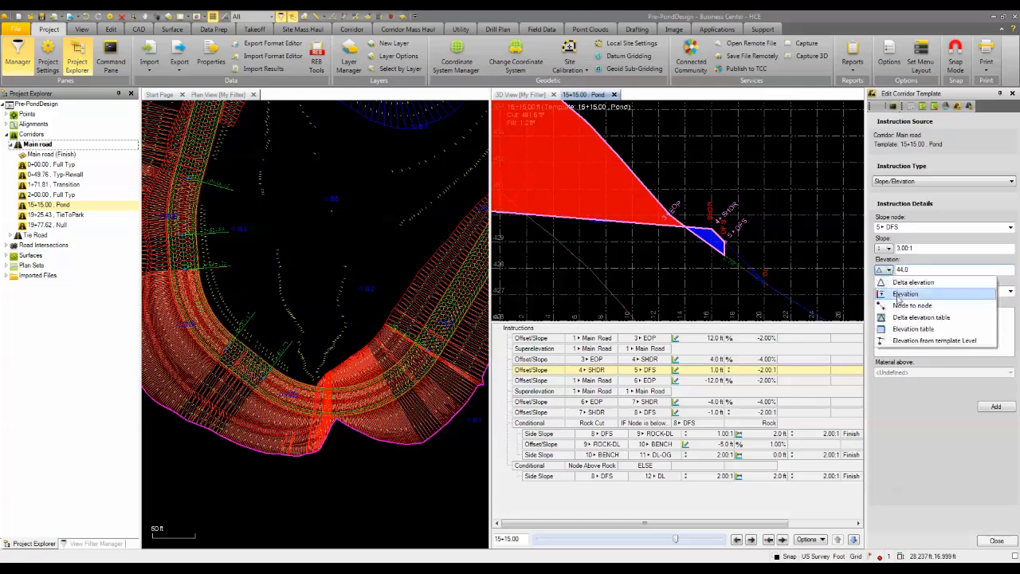
click(901, 301)
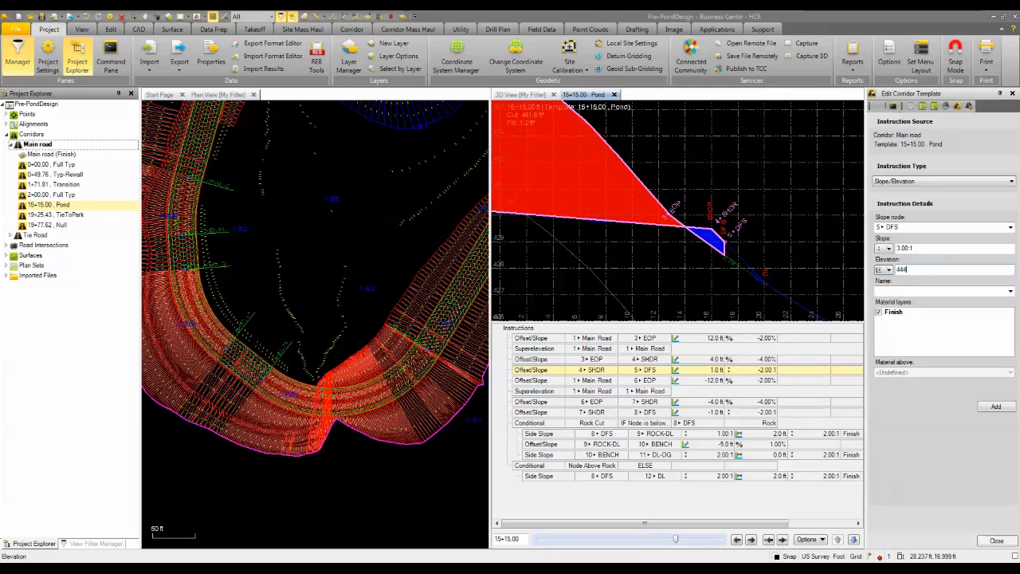
click(913, 290)
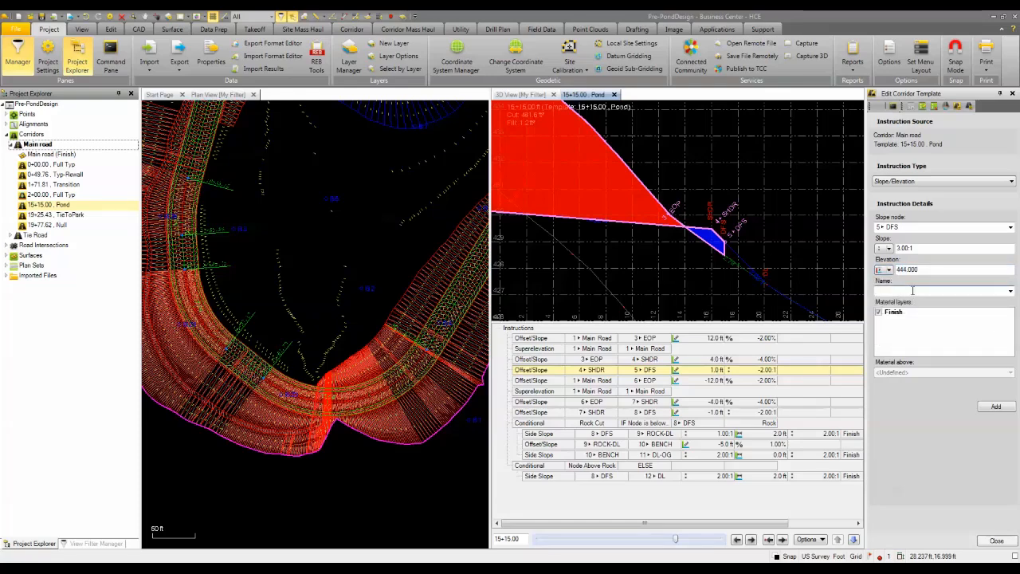
text(PondTop)
click(997, 407)
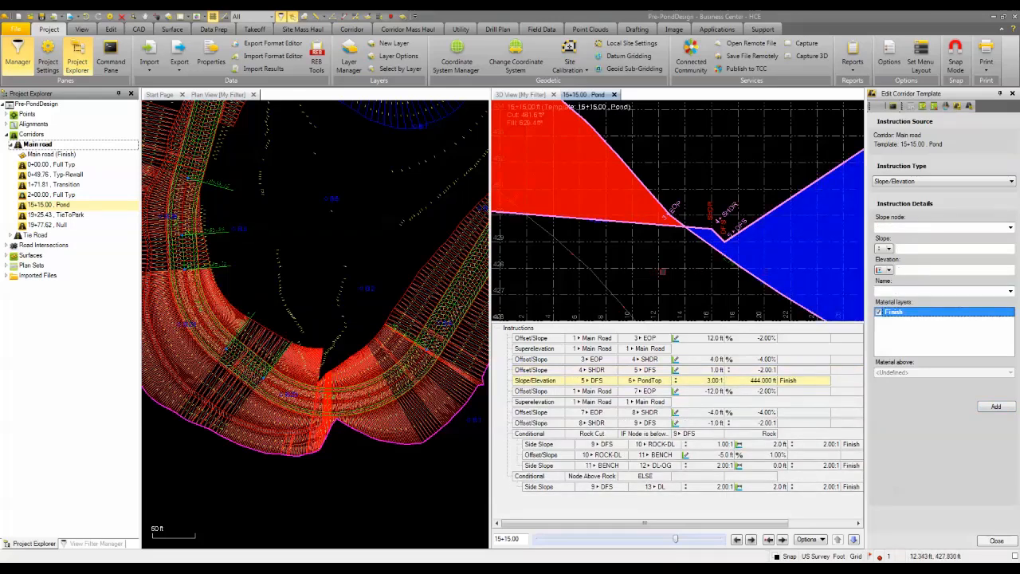
Examine the slope from 5 DFS up to PondTop in the 15+15.00 cross-section and clear the selection.
scroll(659, 172, down, 4)
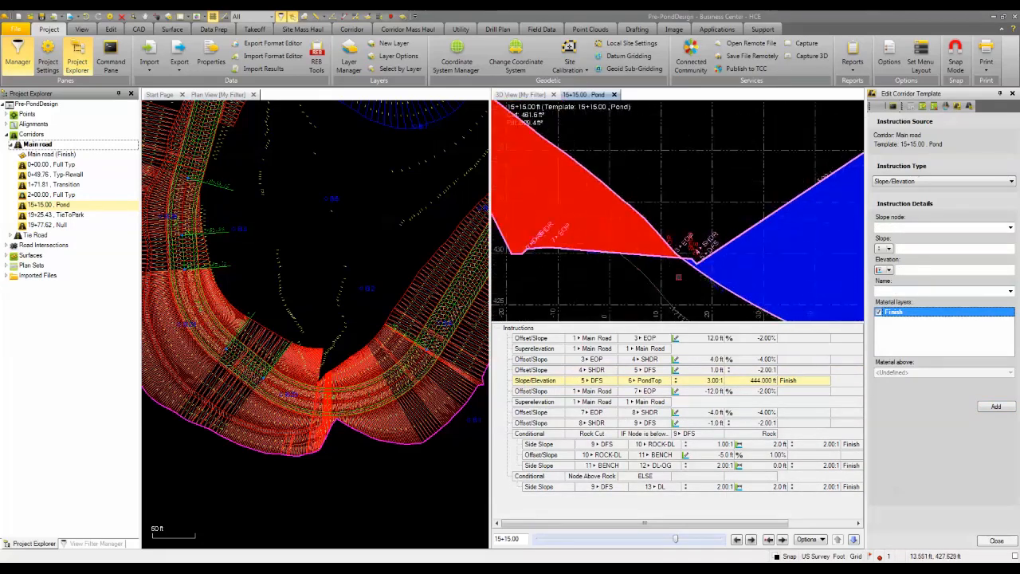
scroll(659, 171, down, 5)
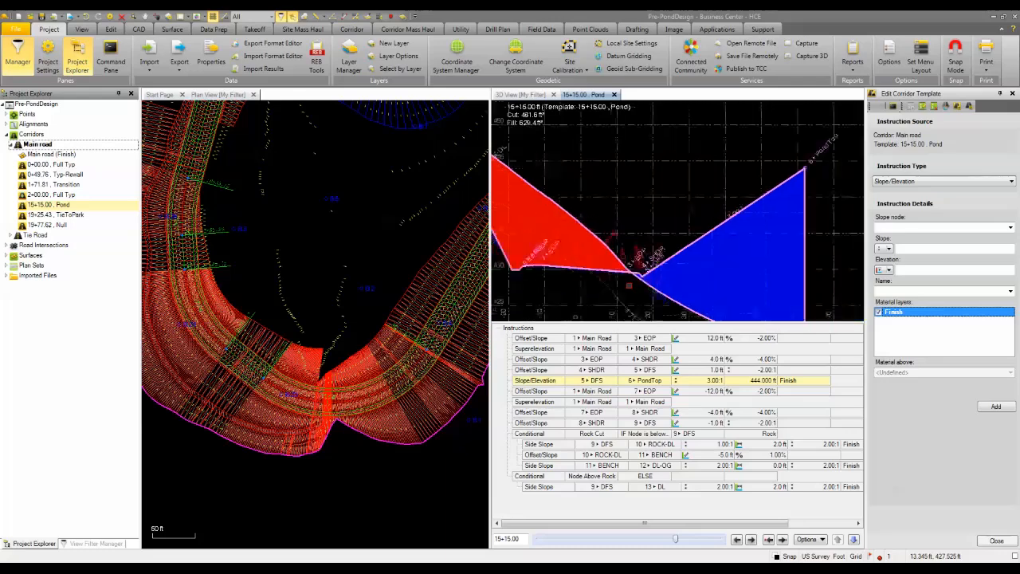
scroll(629, 285, up, 3)
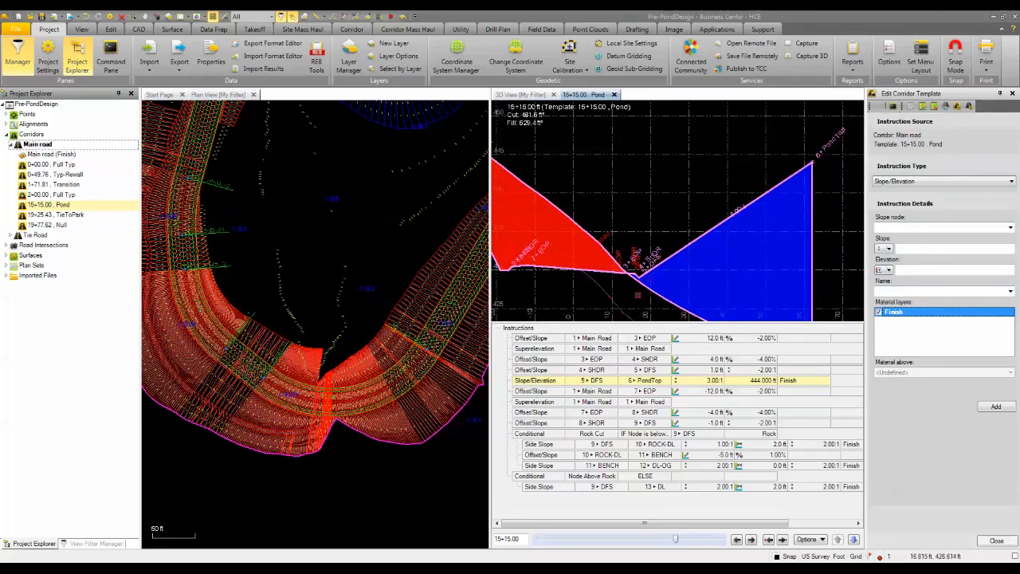
scroll(635, 281, up, 2)
scroll(635, 274, up, 1)
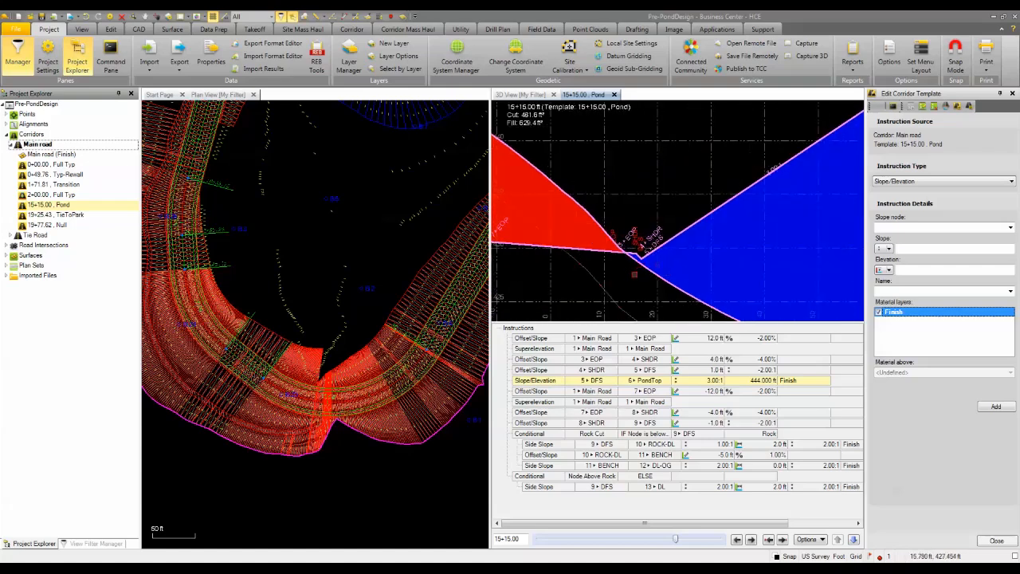
right_click(637, 287)
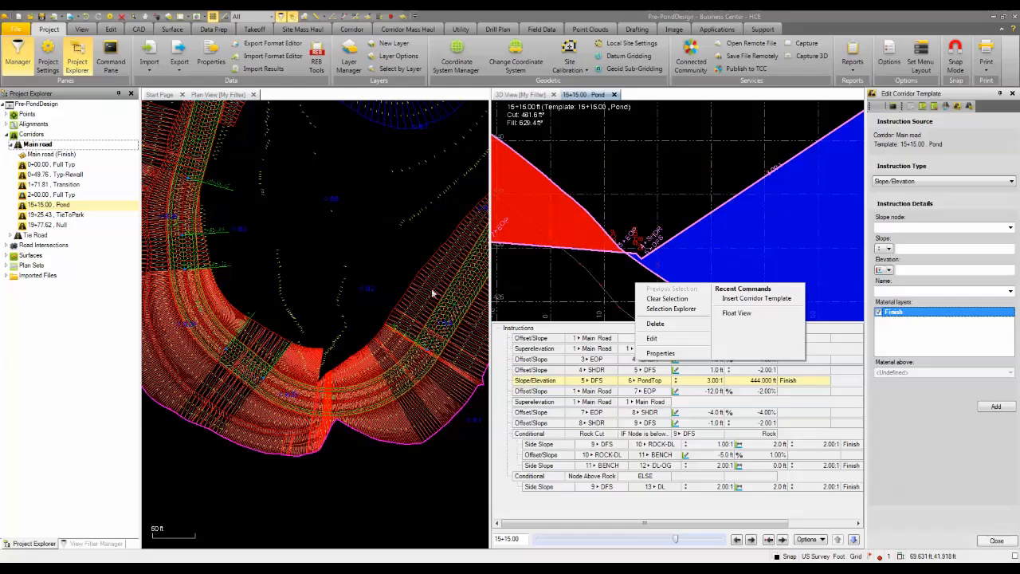
click(642, 207)
scroll(638, 202, down, 3)
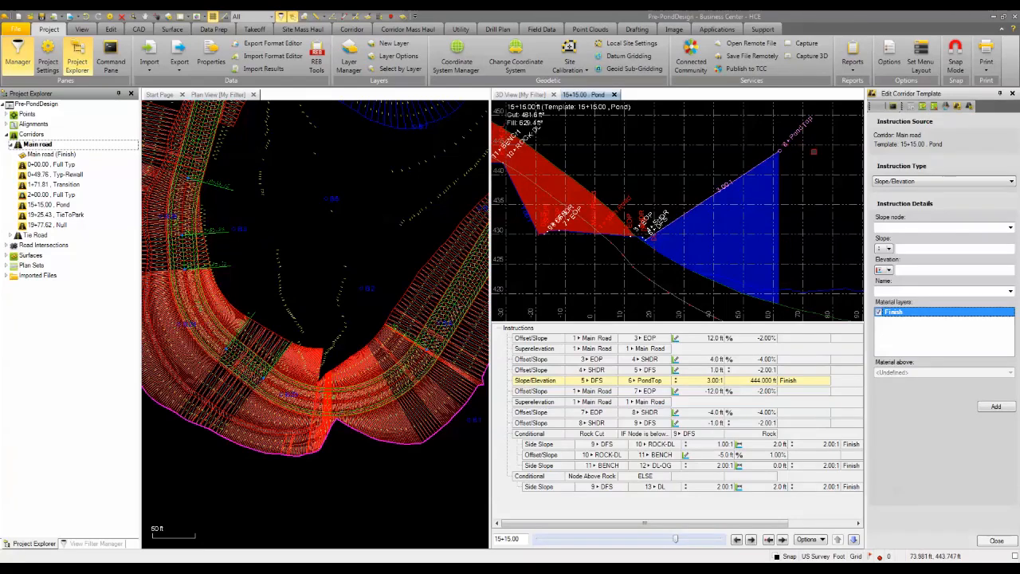
middle_drag(813, 152, 753, 152)
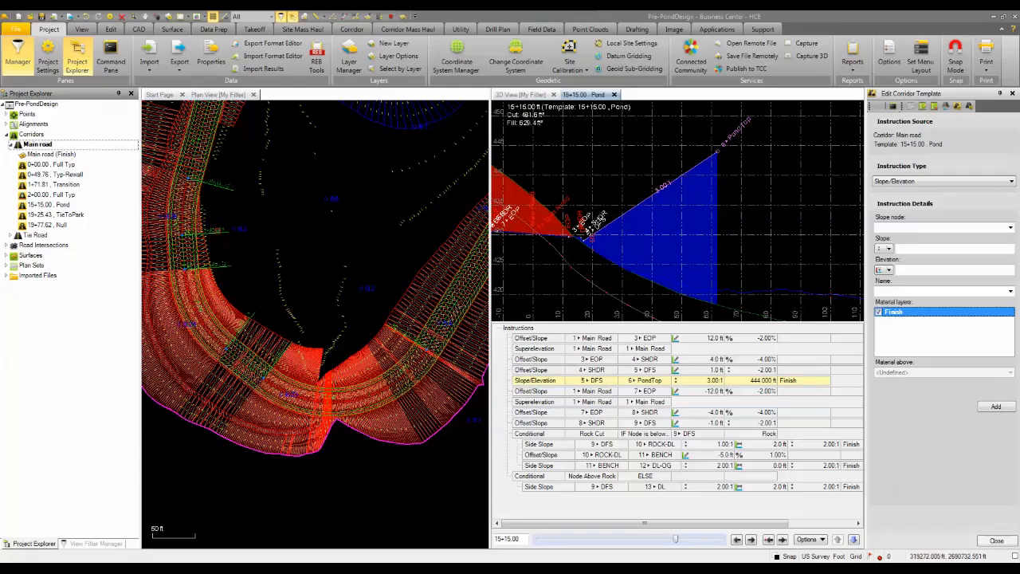
Show the cross-section at station 18+35.94, between the 17+85.28 and 18+53.12 labels, and examine the PondTop node against the ground lines.
scroll(232, 273, up, 5)
scroll(239, 243, up, 2)
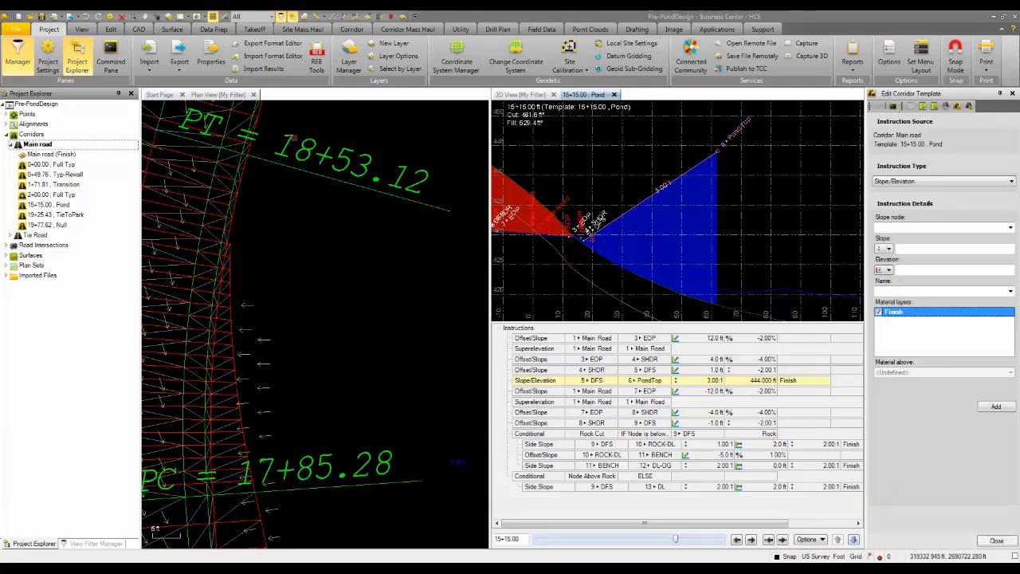
scroll(263, 319, down, 4)
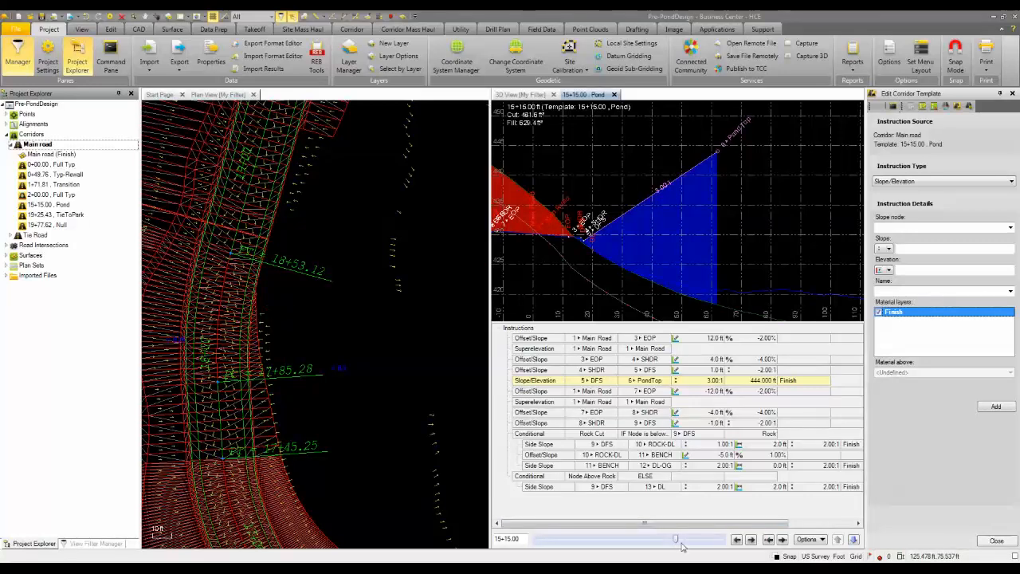
drag(675, 540, 685, 542)
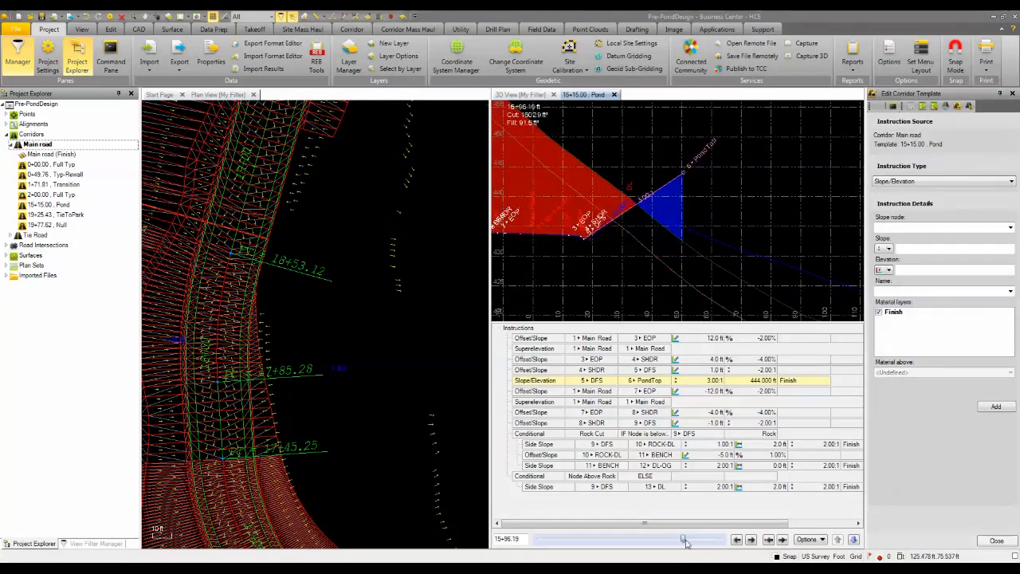
click(511, 539)
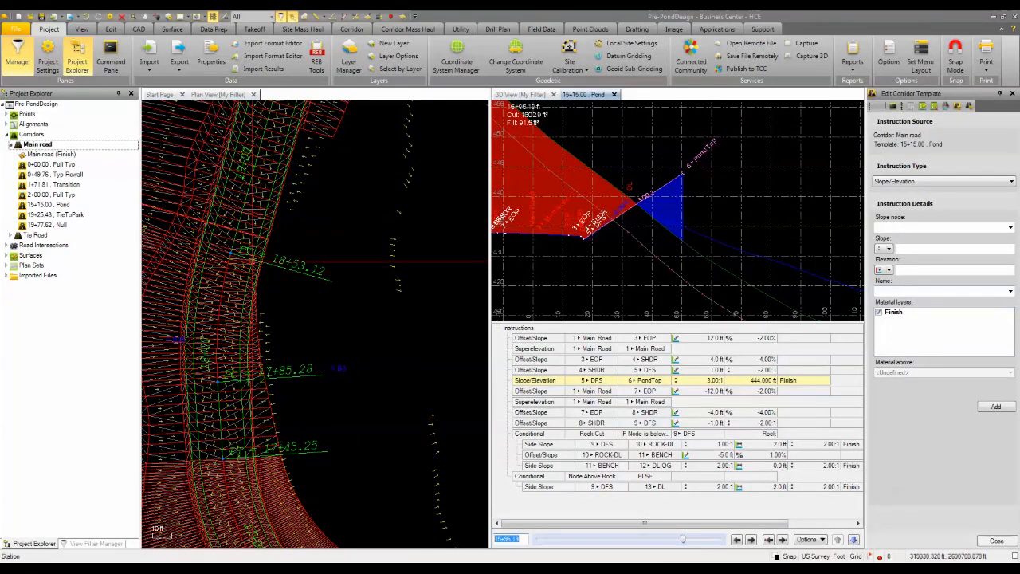
click(295, 297)
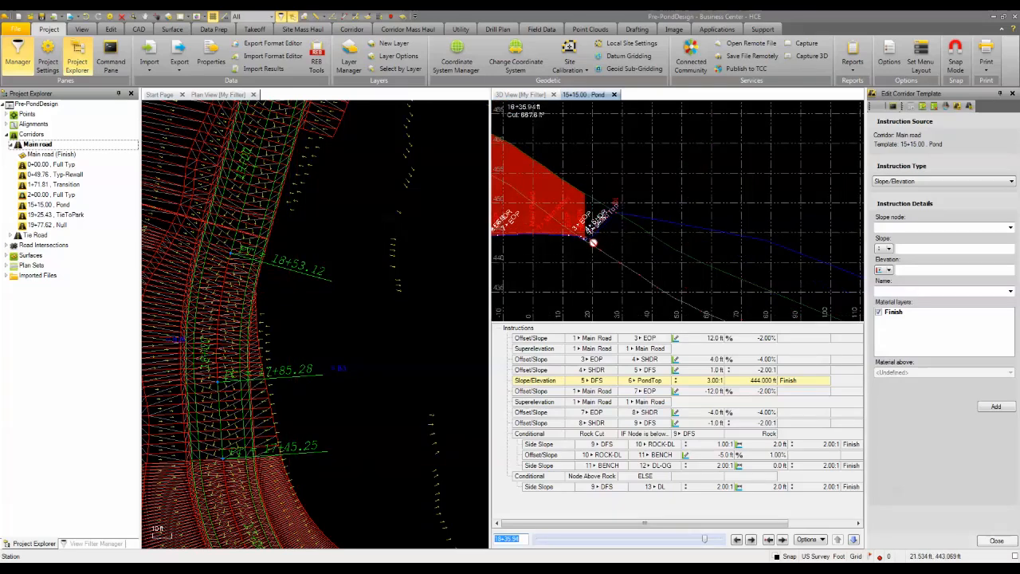
scroll(588, 241, up, 1)
scroll(588, 241, up, 1)
scroll(589, 241, up, 1)
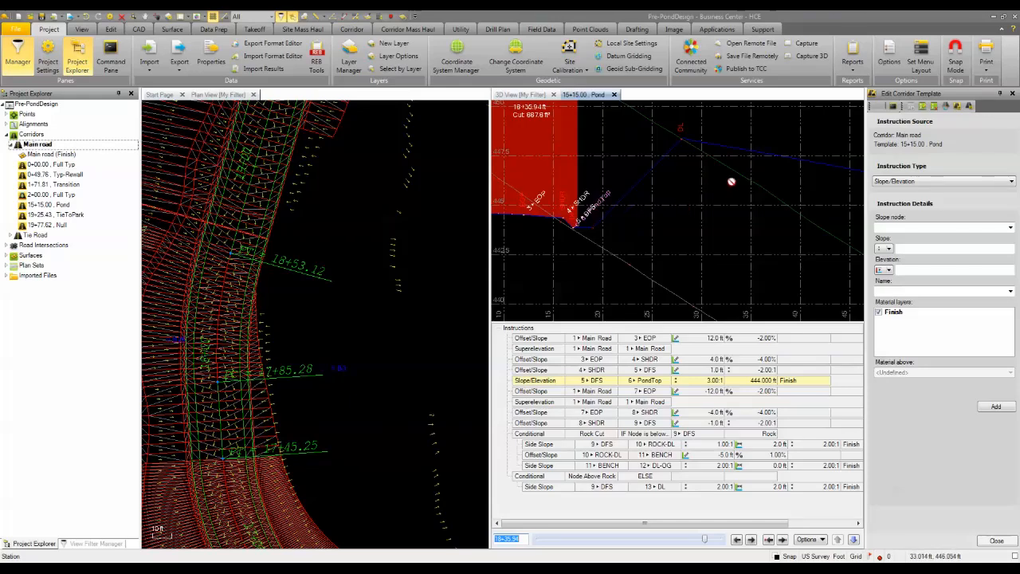
scroll(706, 219, down, 2)
scroll(685, 236, down, 1)
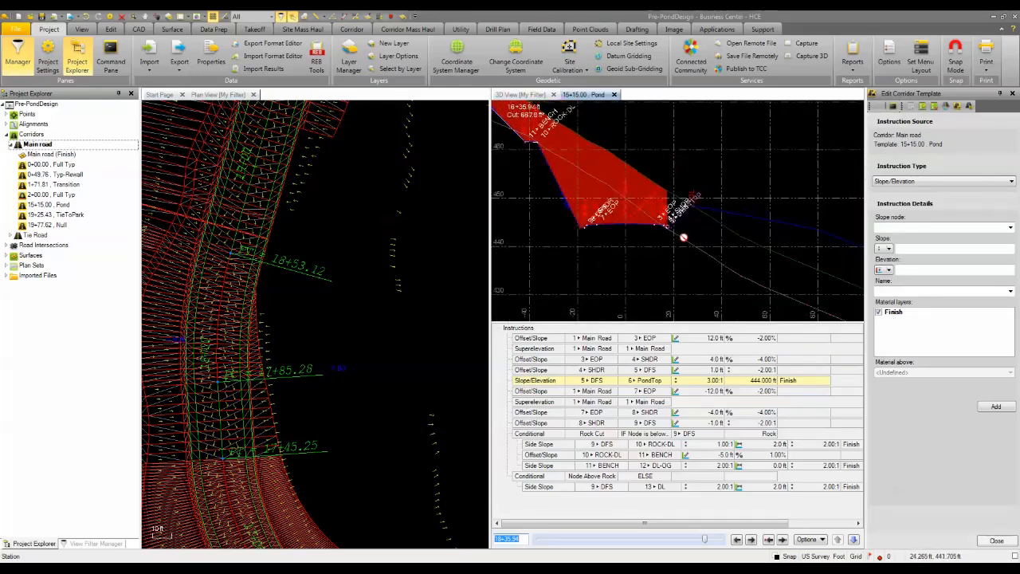
scroll(676, 241, down, 1)
scroll(661, 227, down, 1)
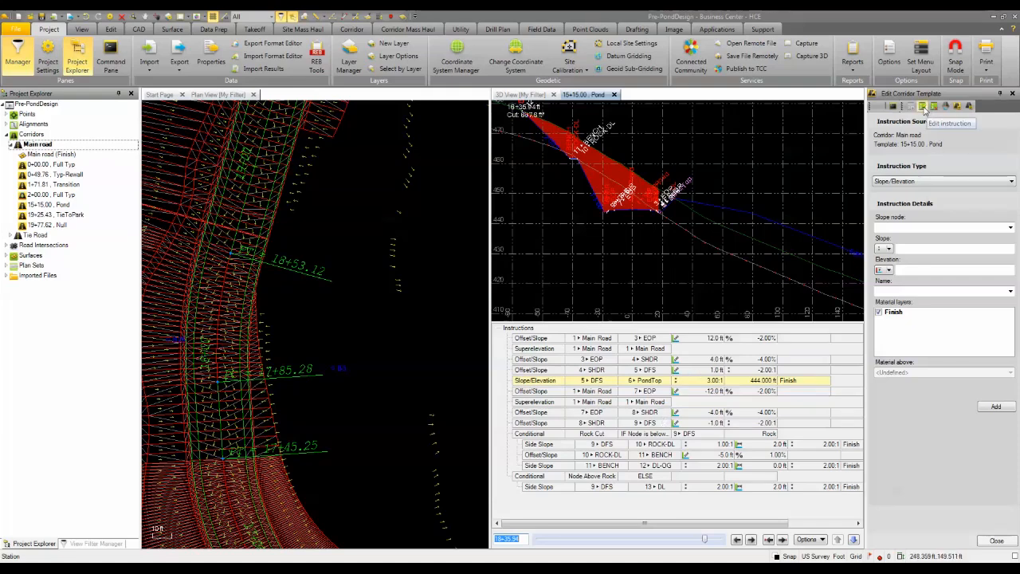
Start a Conditional instruction after the PondTop row, described as 444 Above, with the condition else if.
click(902, 182)
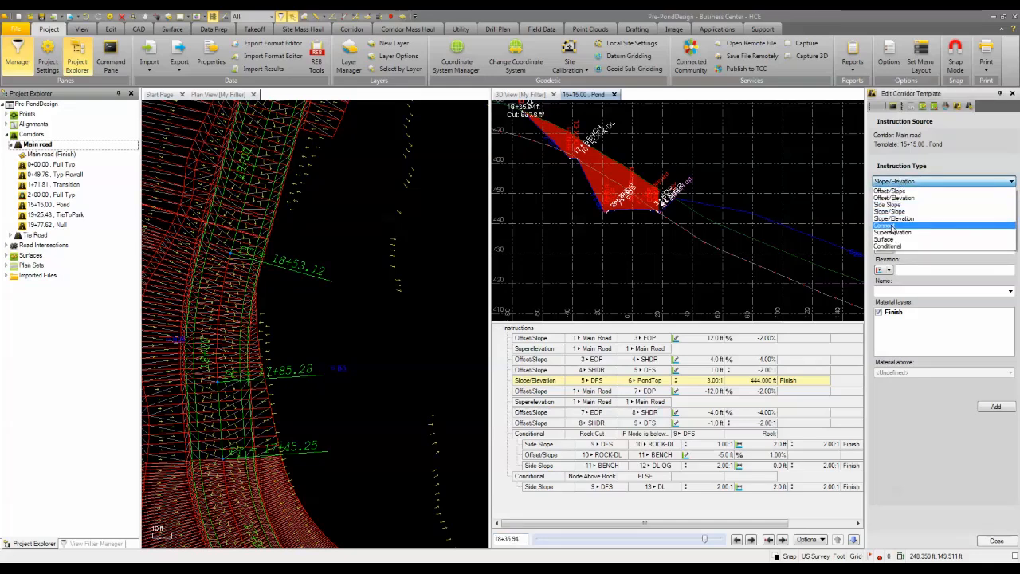
click(888, 245)
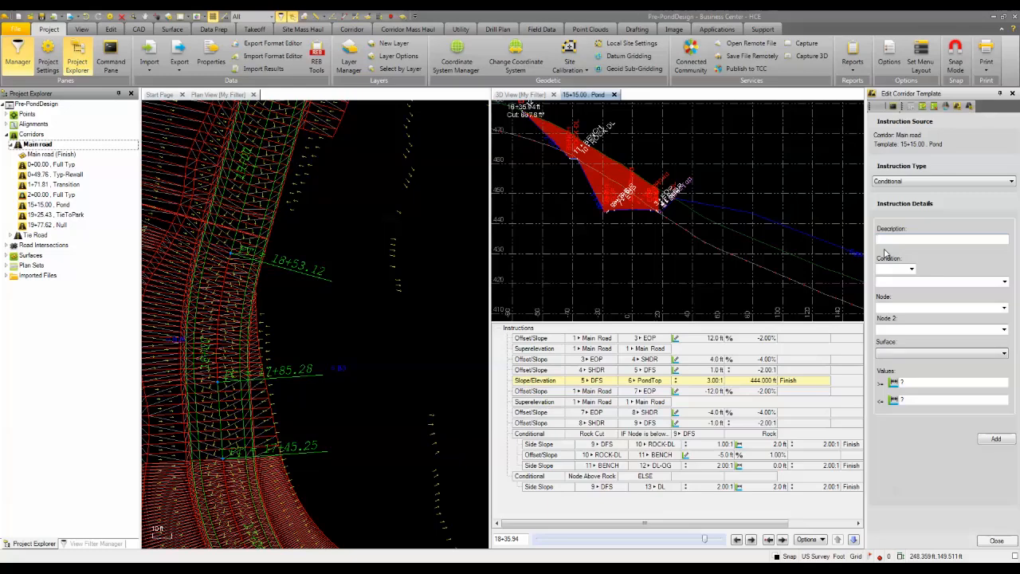
text(4)
text( Anove)
click(911, 269)
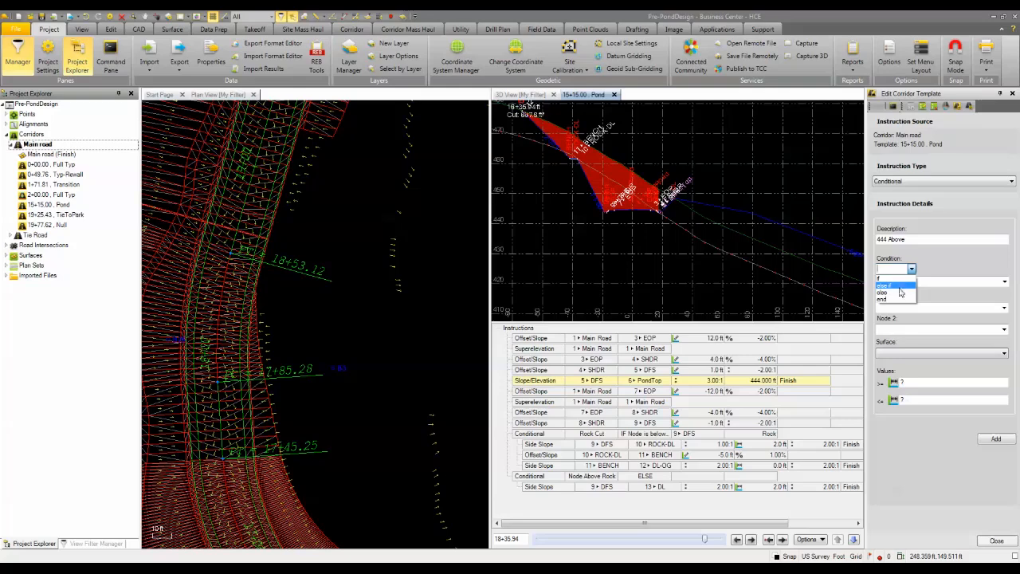
click(896, 287)
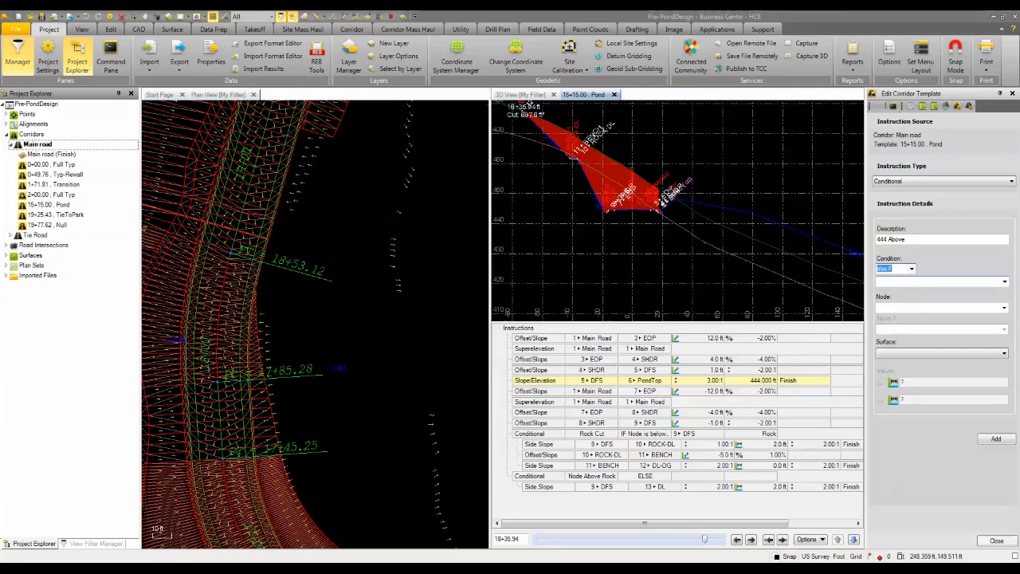
Set the 444 Above condition to test whether node 6 PondTop is below the Original ground surface, and add it to the template.
click(1005, 282)
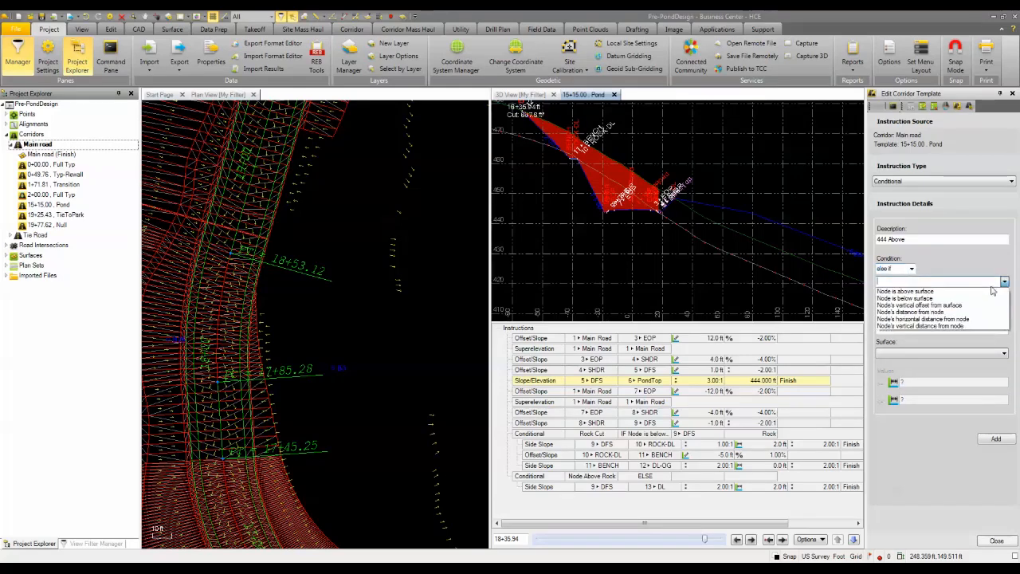
click(900, 298)
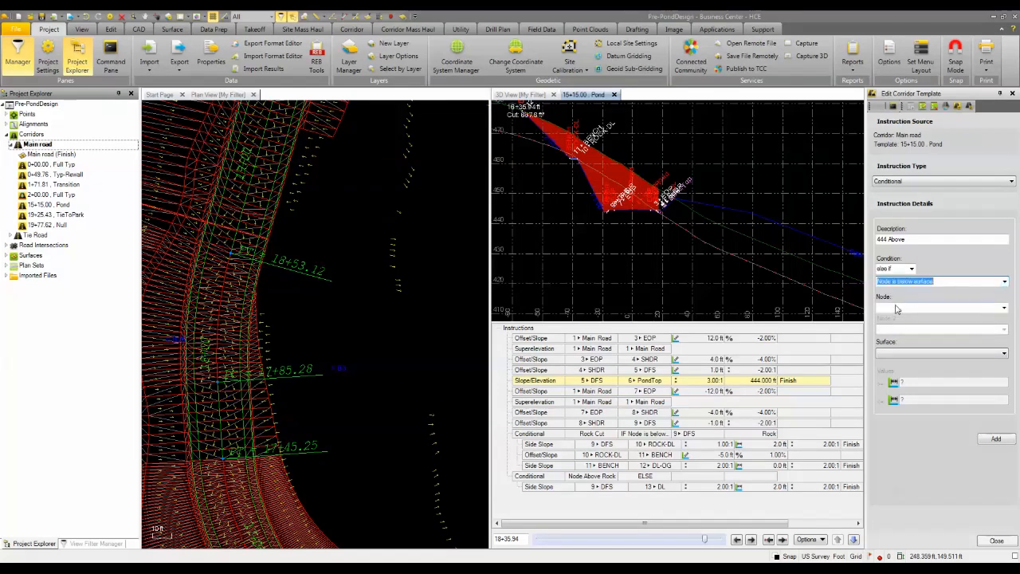
click(900, 353)
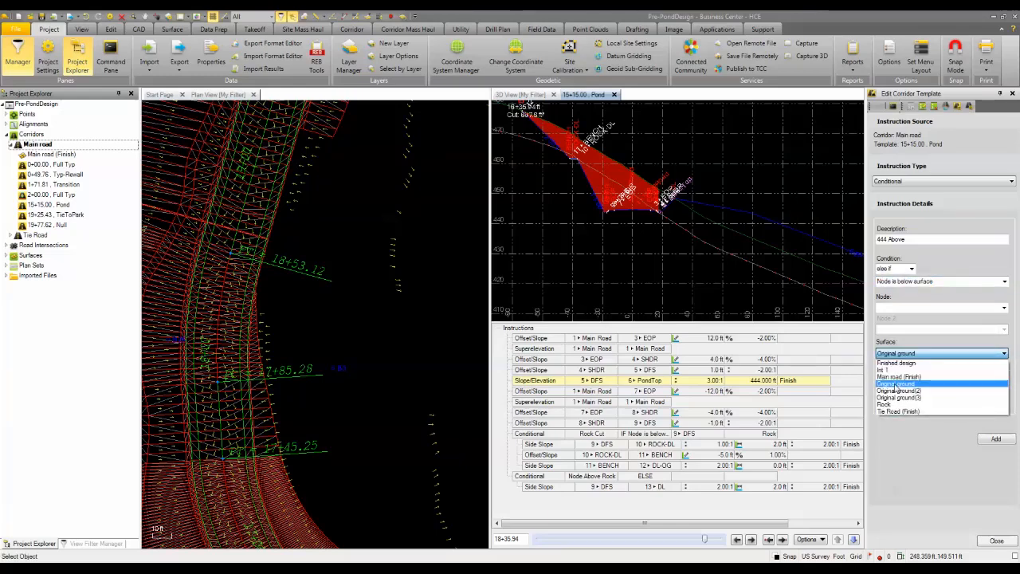
click(896, 385)
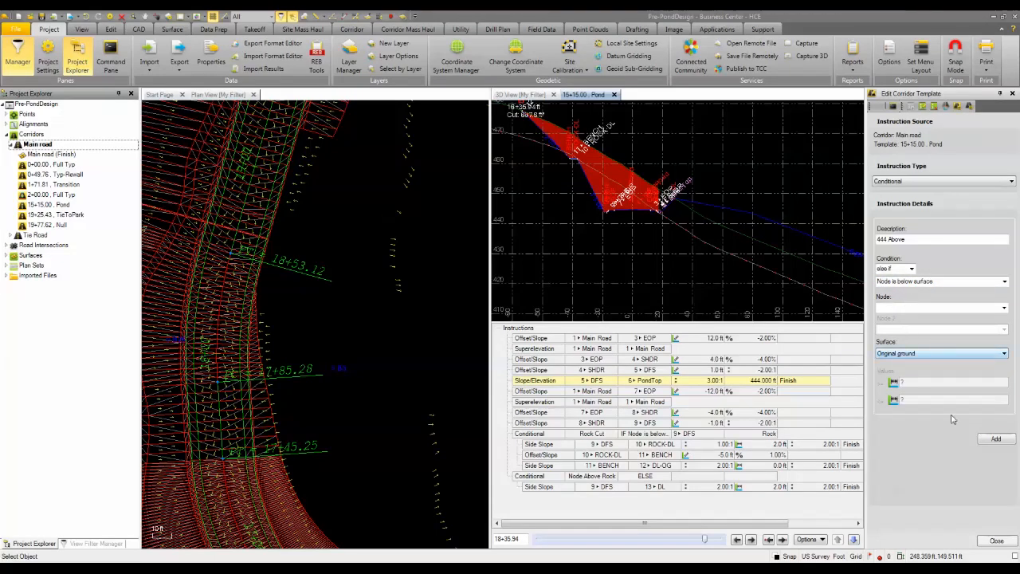
click(996, 440)
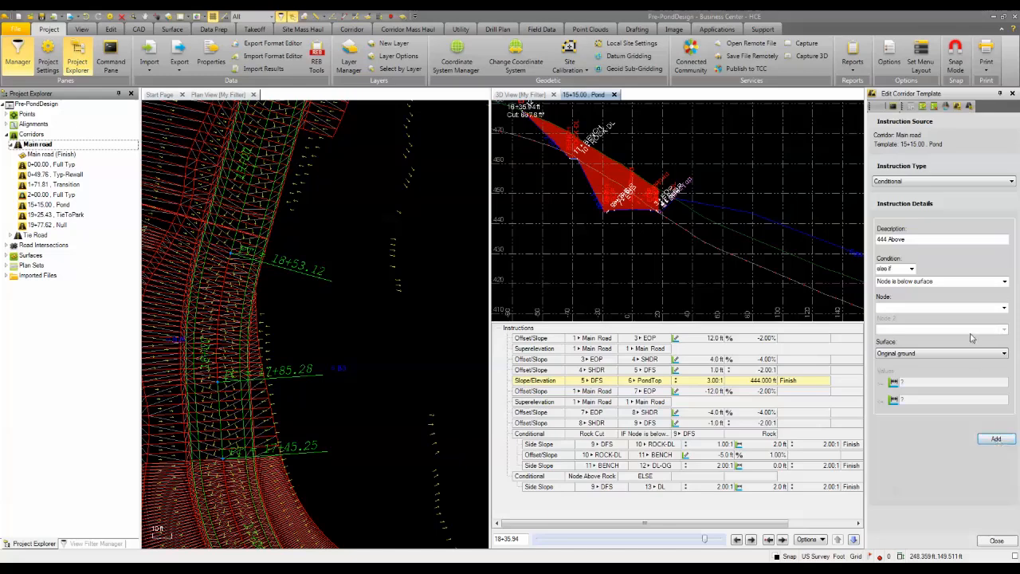
click(1004, 309)
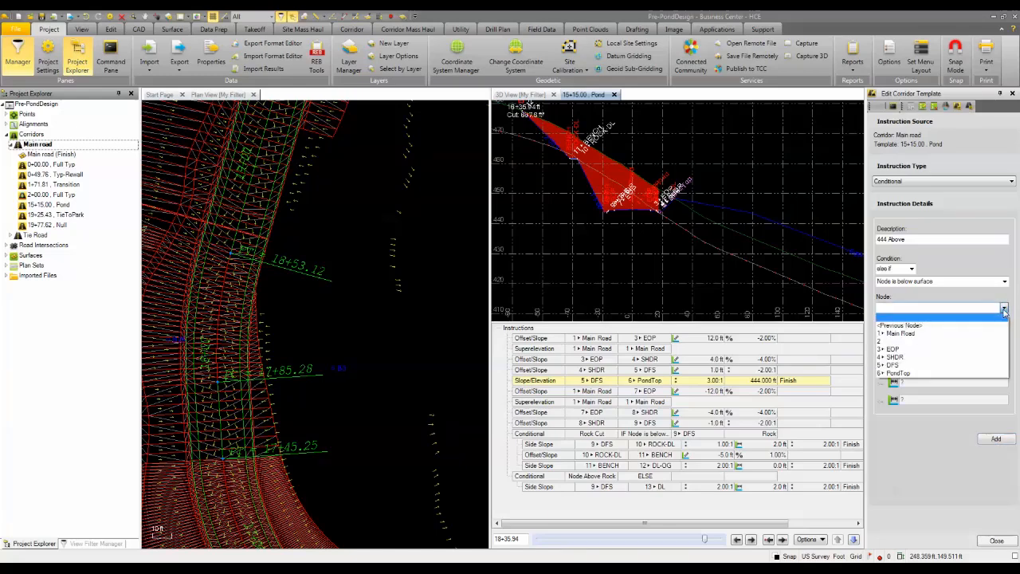
click(903, 373)
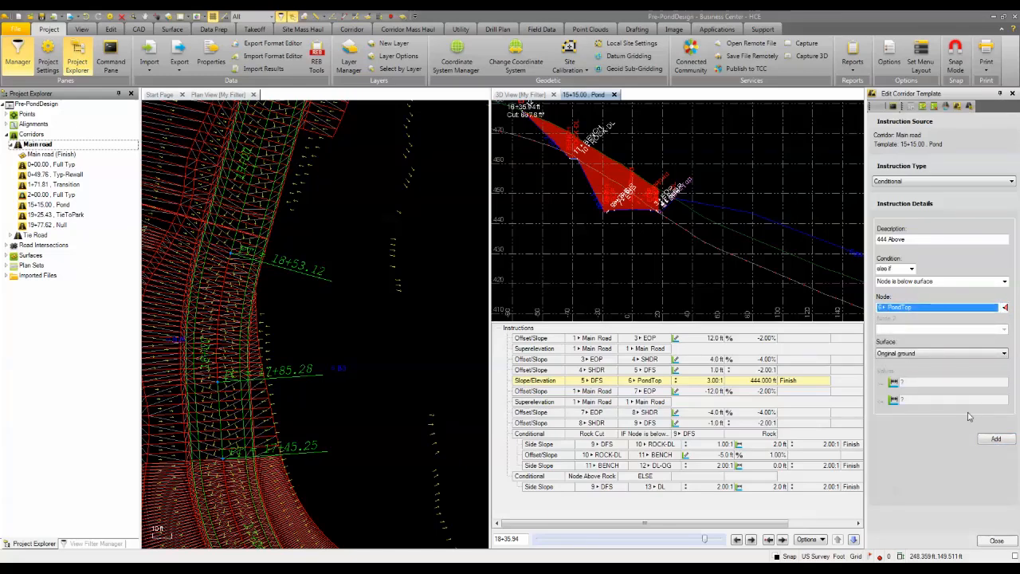
click(997, 440)
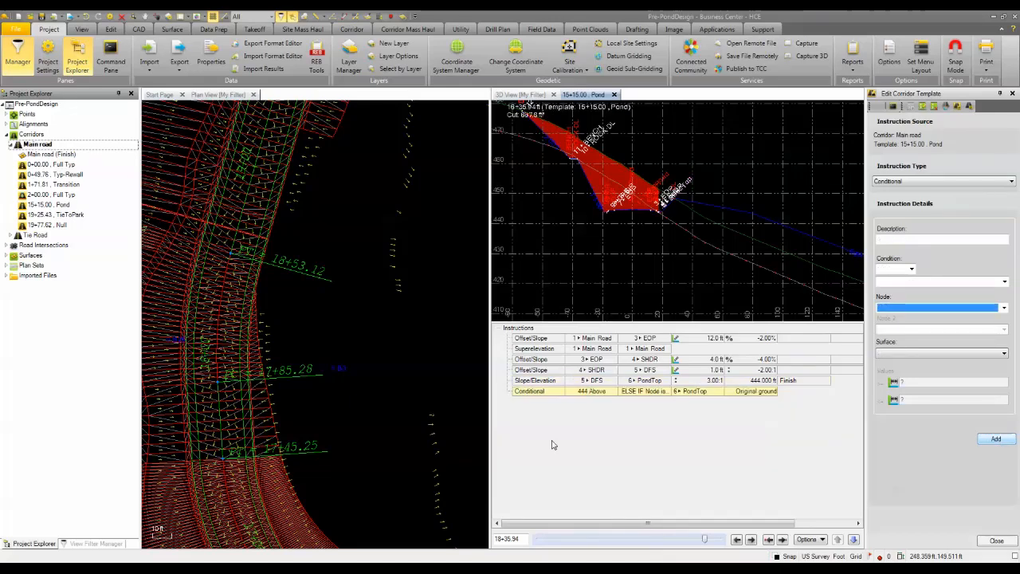
Start a Slope/Elevation instruction under the 444 Above conditional with 5 DFS as its slope node.
click(525, 392)
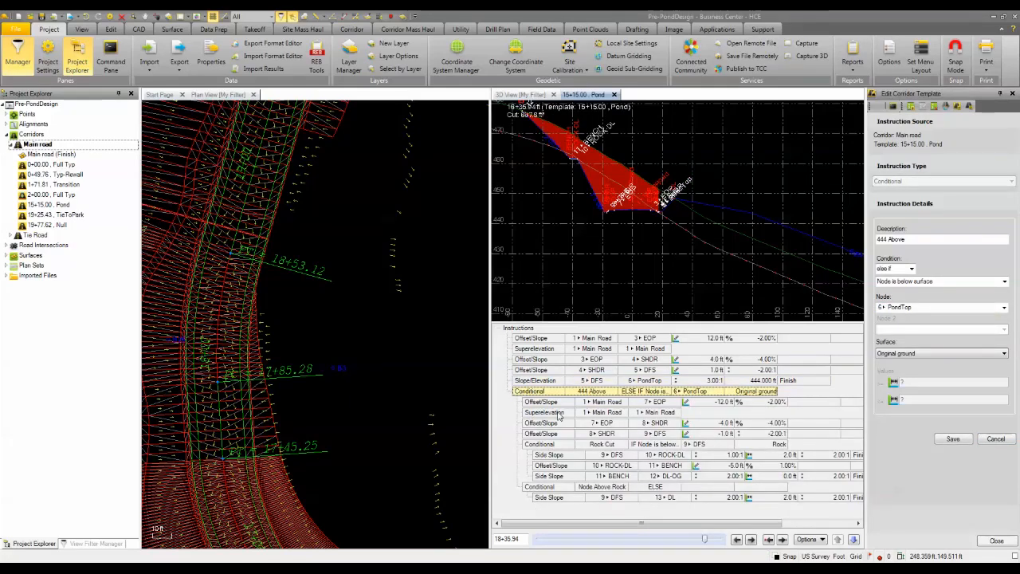
click(911, 108)
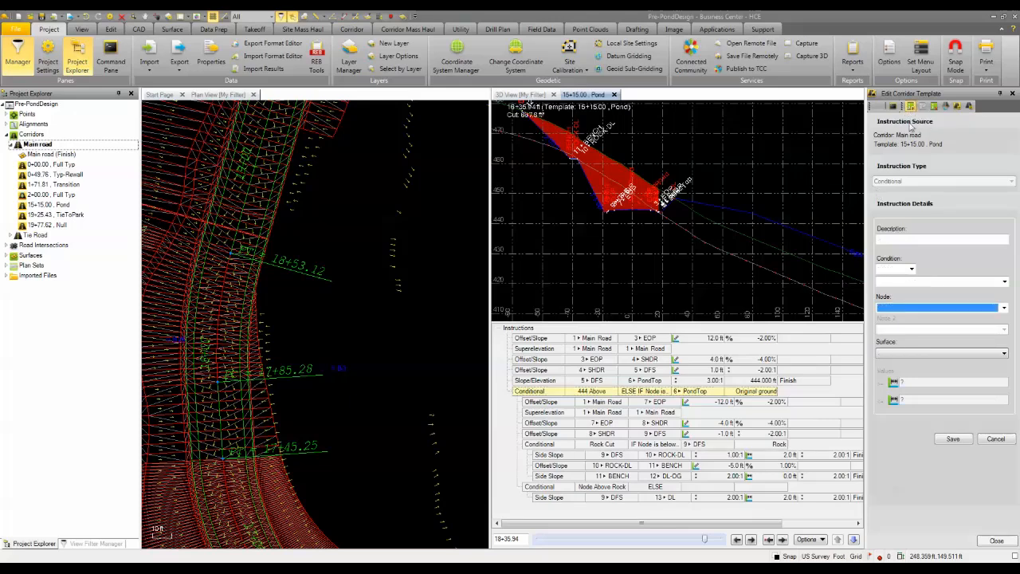
click(907, 182)
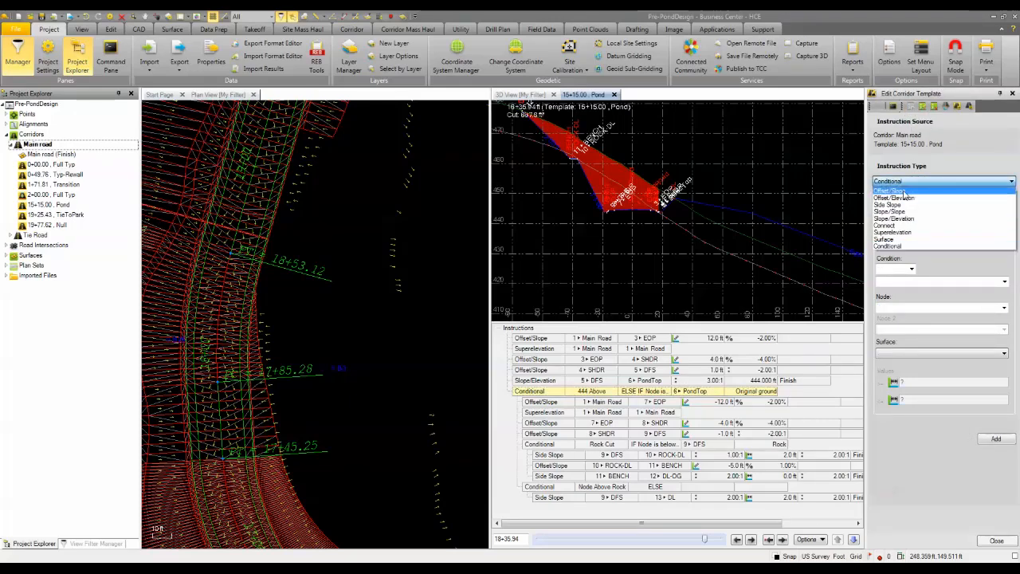
click(901, 219)
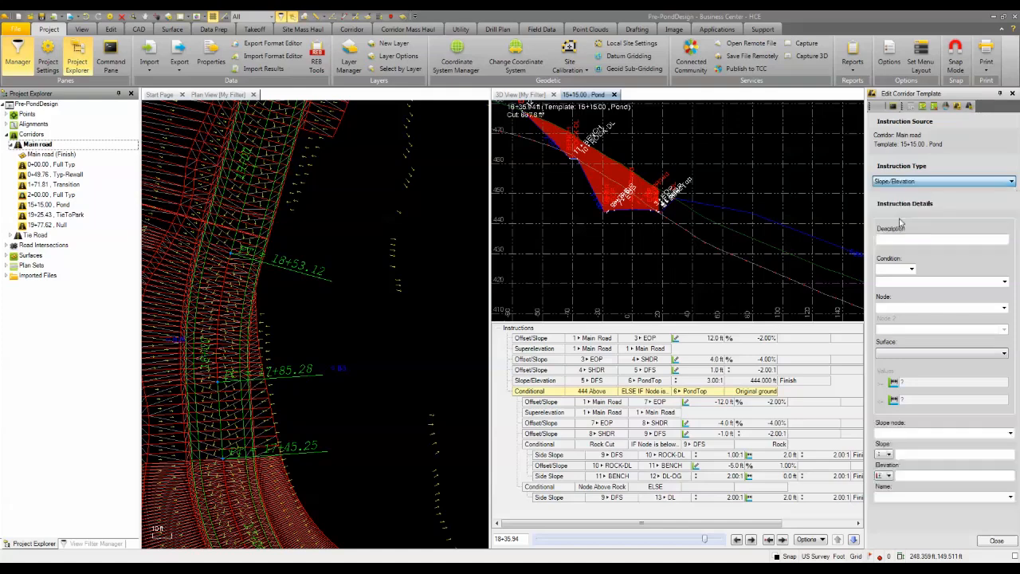
click(903, 229)
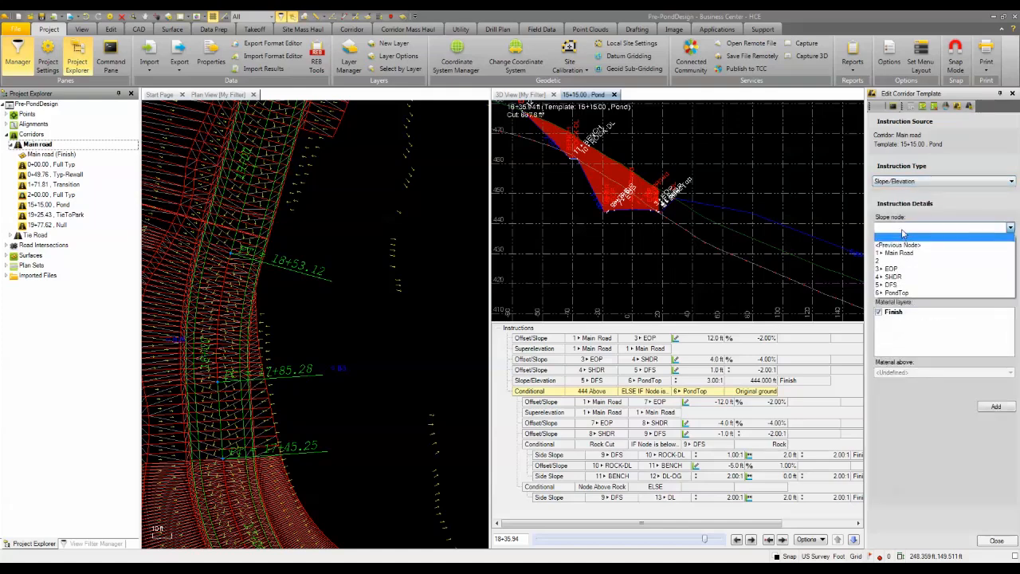
click(897, 286)
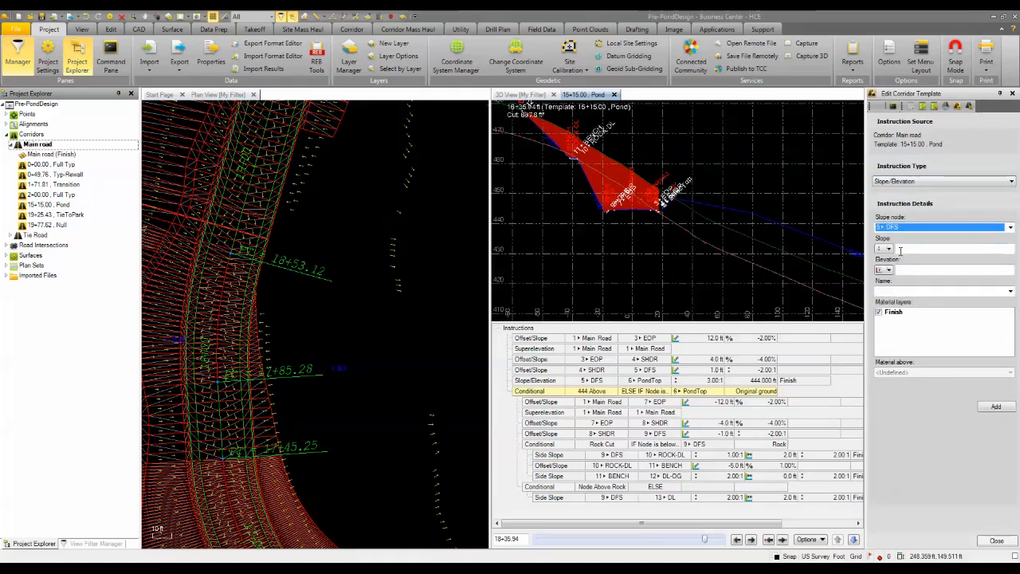
Set the conditional instruction's slope to -3.00:1 and elevation to 444, name its node PondTop, and add it.
click(901, 249)
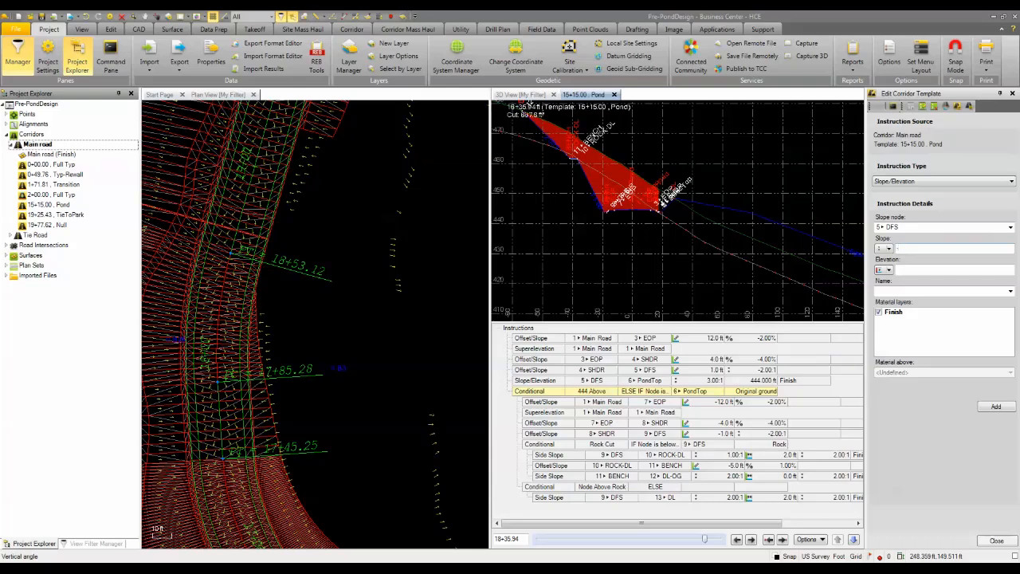
click(903, 270)
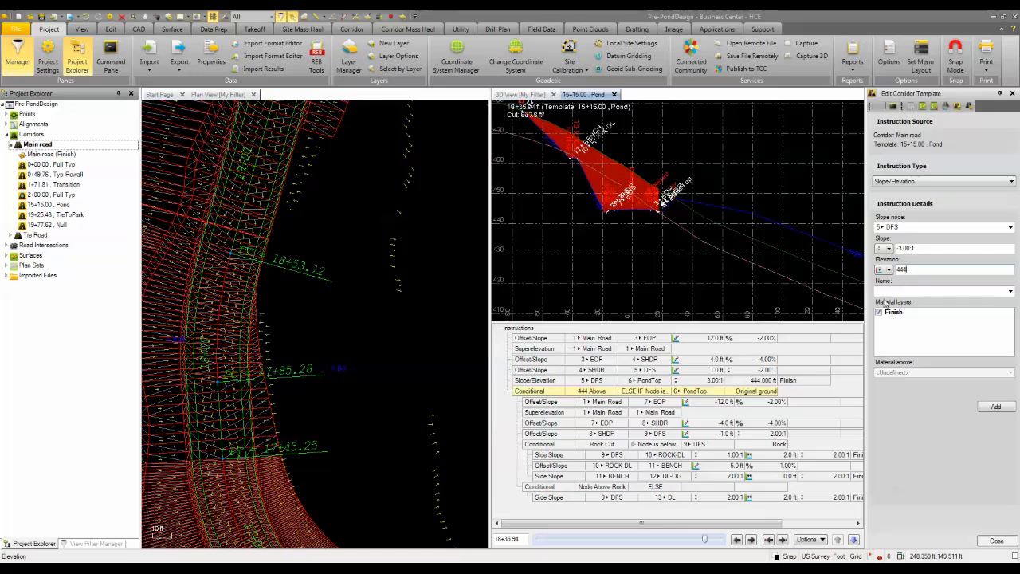
click(888, 289)
text(Pond)
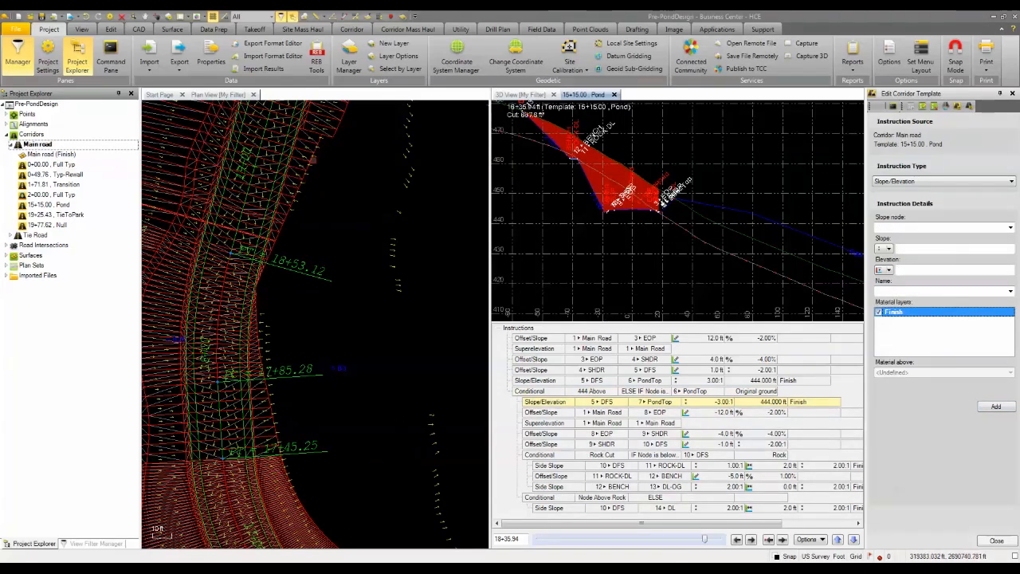
Open the TieToPark template at 19+25.43 for editing and delete its side slope from 5 DFS to 6 DL.
scroll(337, 343, down, 5)
scroll(337, 343, down, 2)
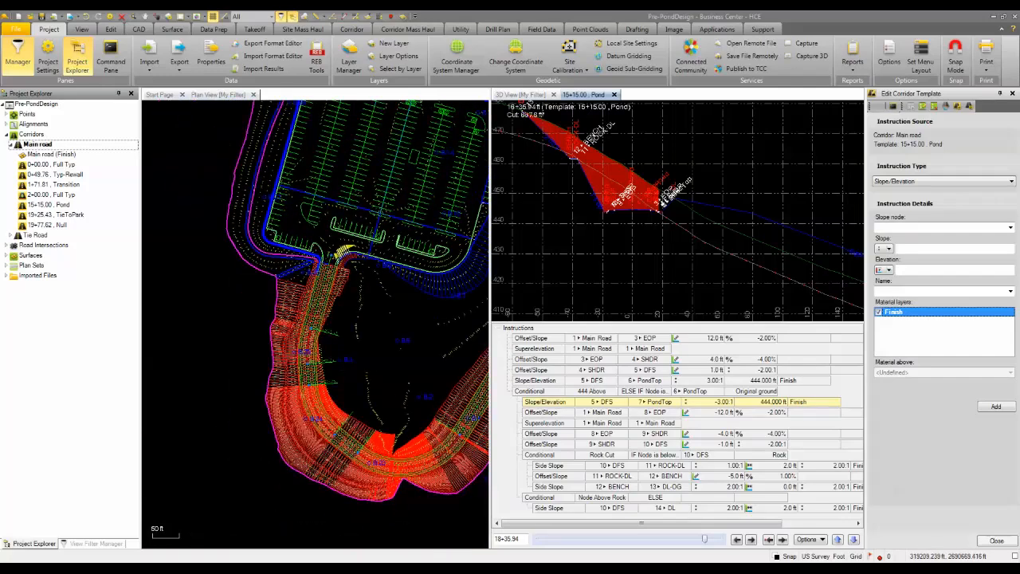
scroll(642, 287, up, 4)
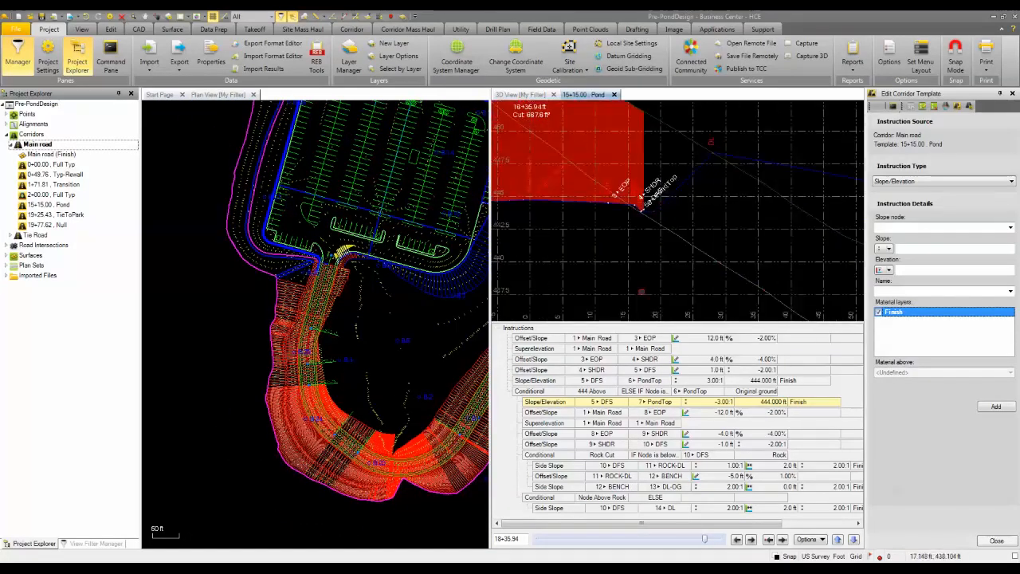
scroll(307, 319, up, 6)
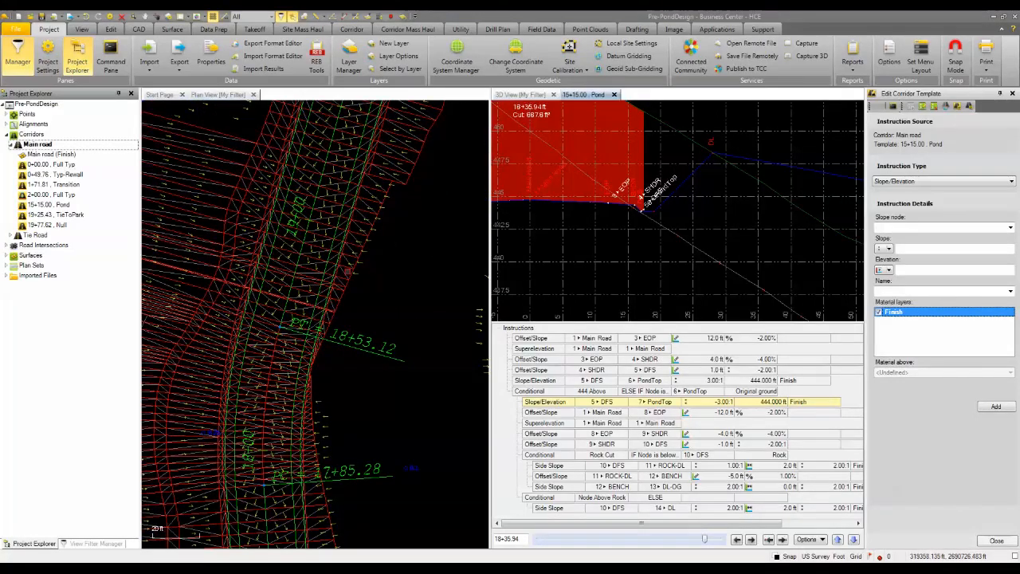
scroll(347, 335, down, 5)
scroll(312, 350, up, 5)
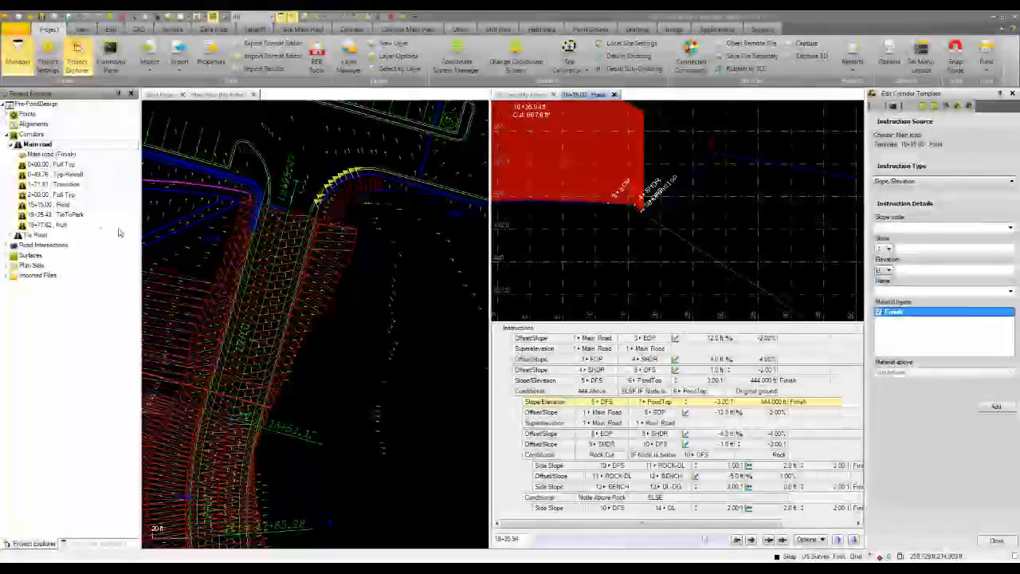
right_click(71, 216)
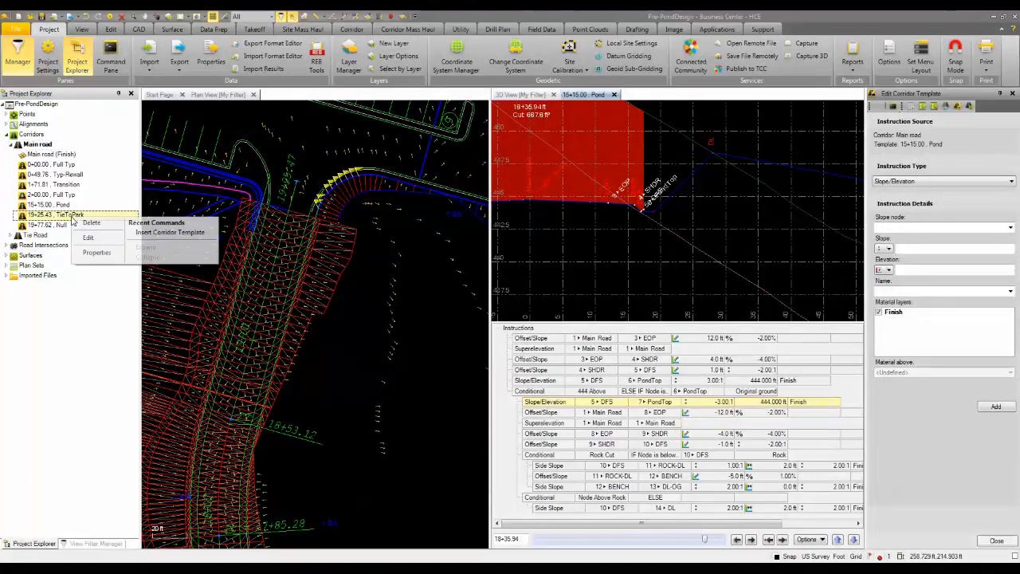
click(93, 241)
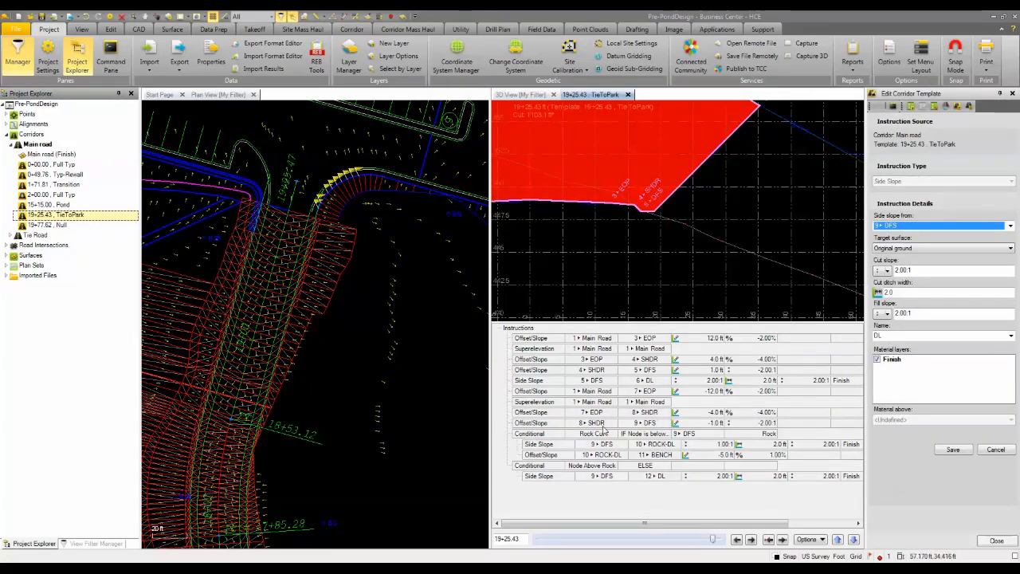
click(547, 384)
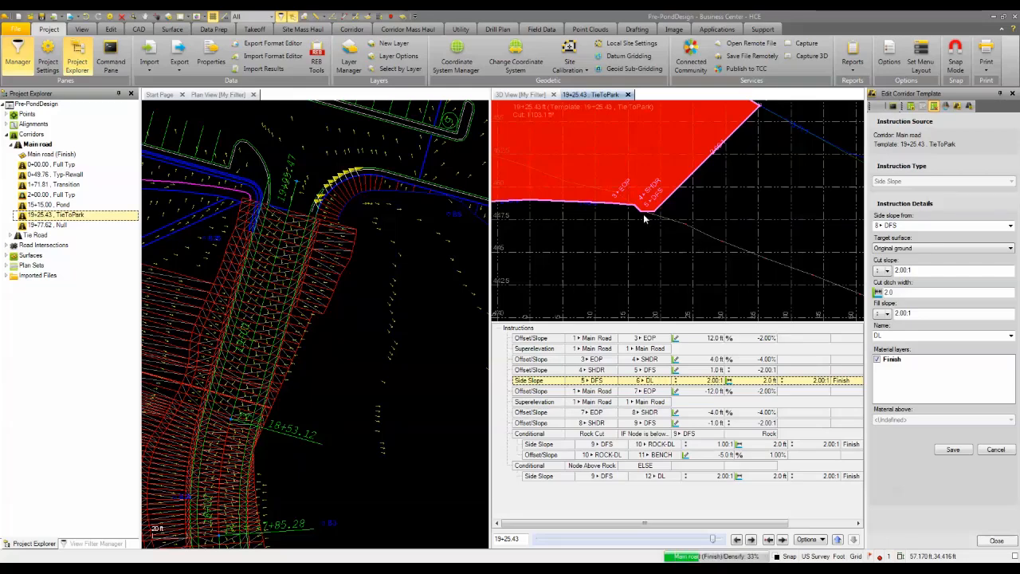
key(Delete)
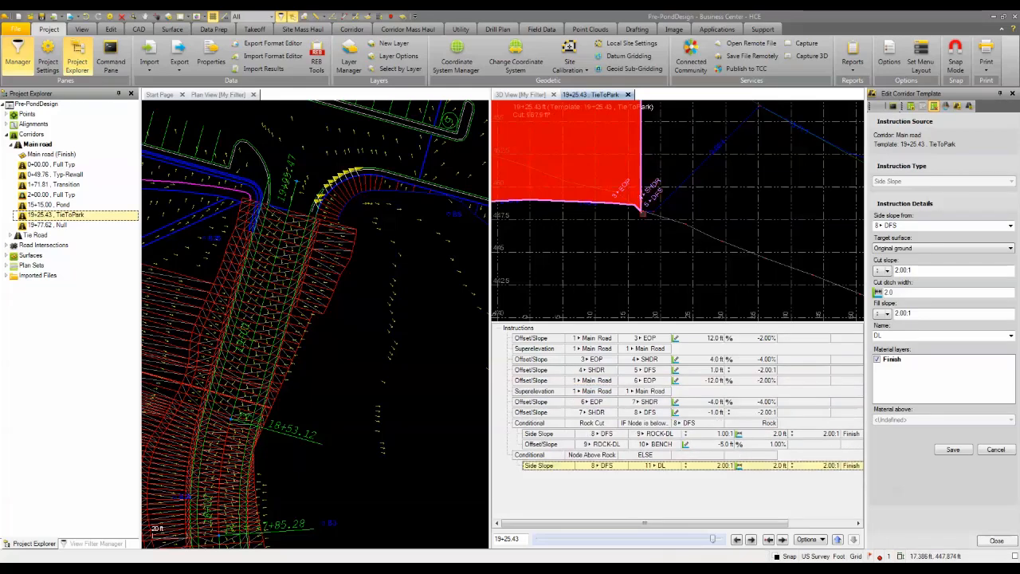
Start a Slope/Elevation instruction after the 4 SHDR to 5 DFS row, using 5 DFS as the slope node.
click(533, 371)
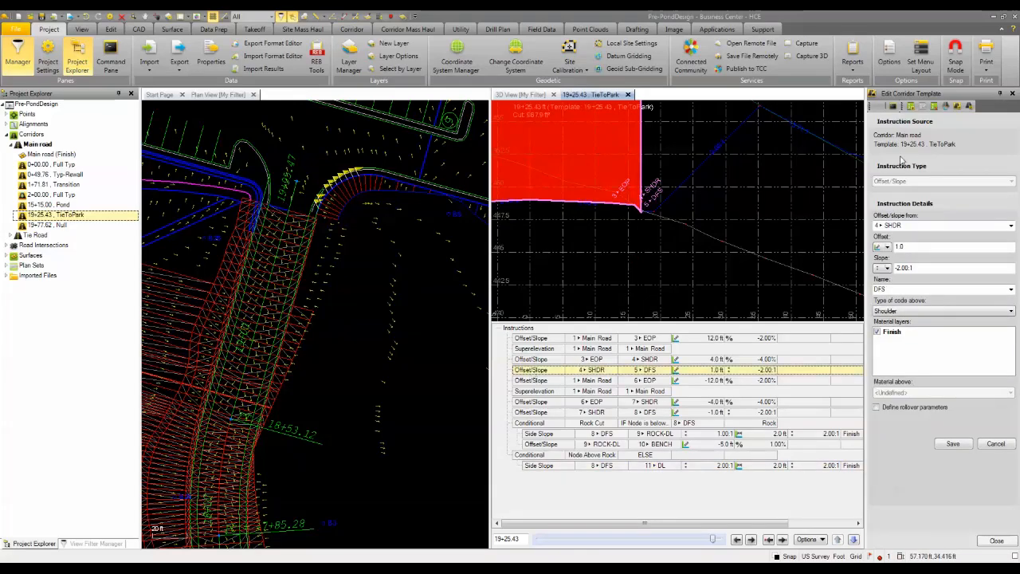
click(911, 106)
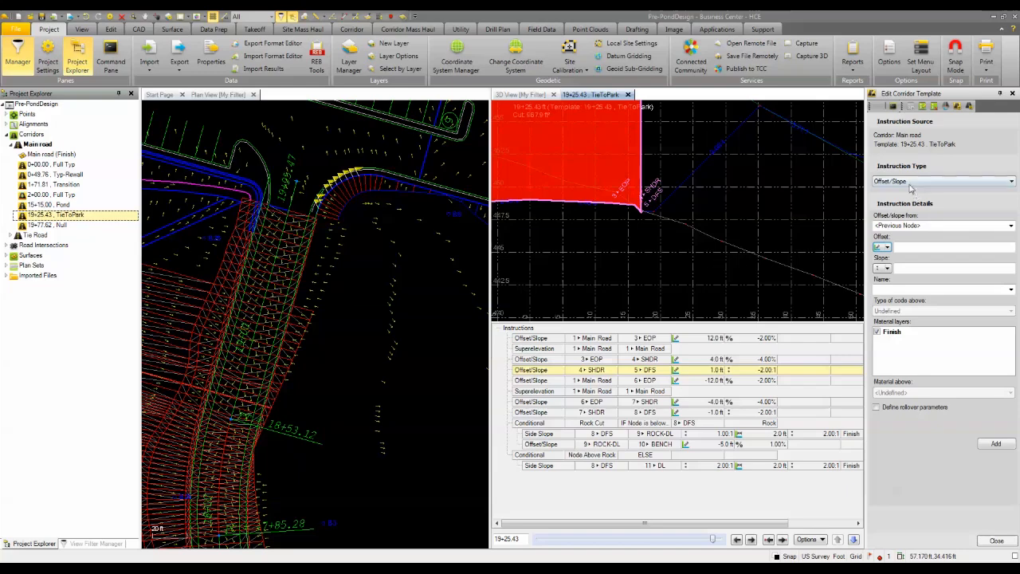
click(911, 182)
click(905, 195)
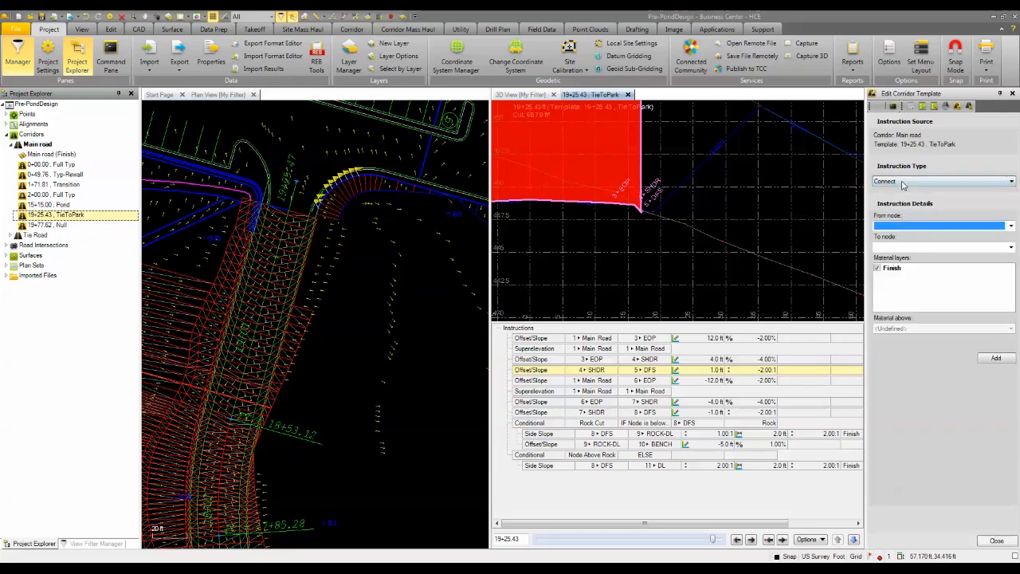
click(904, 181)
click(904, 206)
click(903, 228)
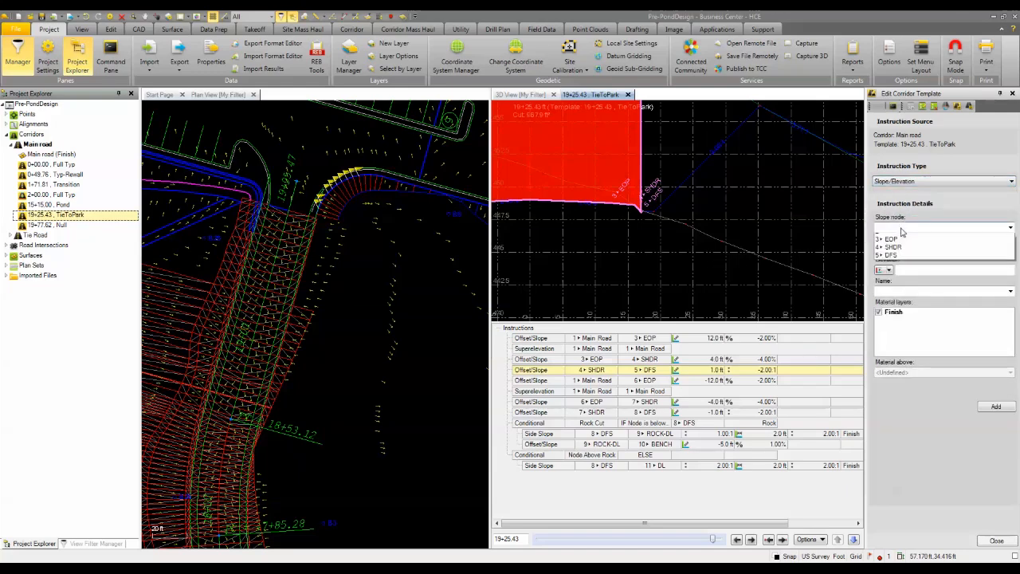
click(895, 285)
Set the TieToPark slope to -3.00:1 and elevation to 444.000, name the node PondTop, add the instruction, and close the template editor.
click(903, 249)
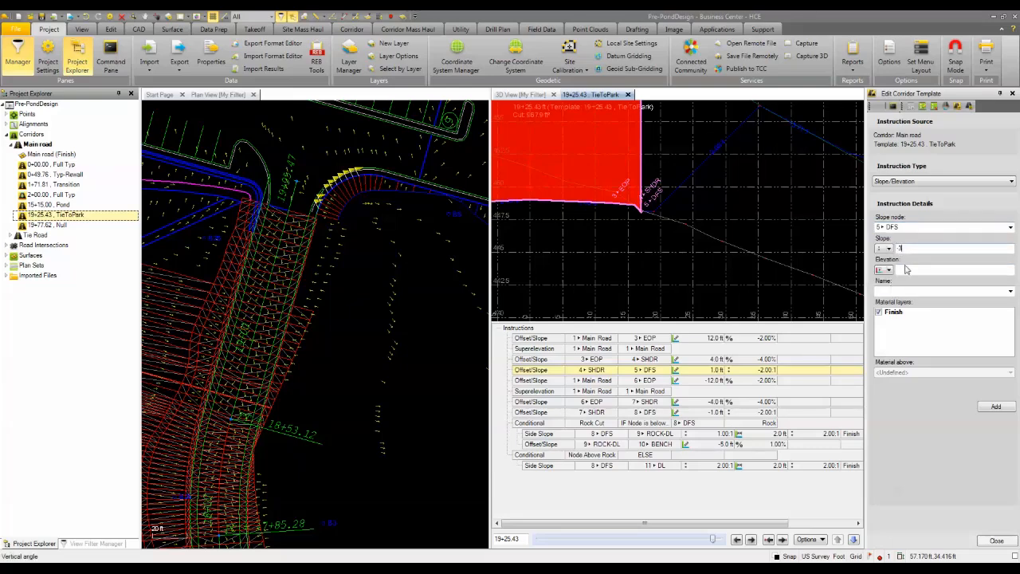
click(910, 270)
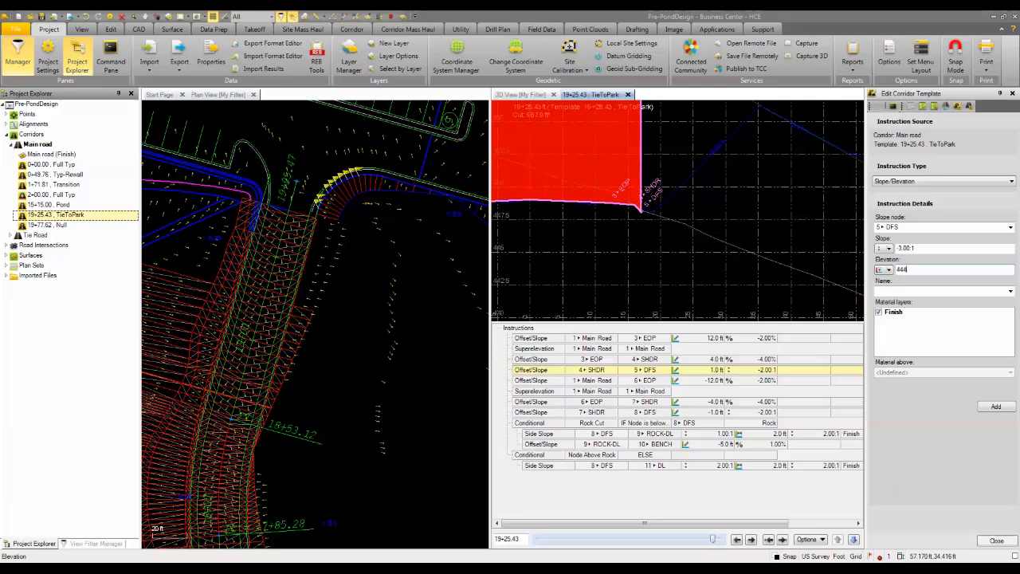
click(908, 292)
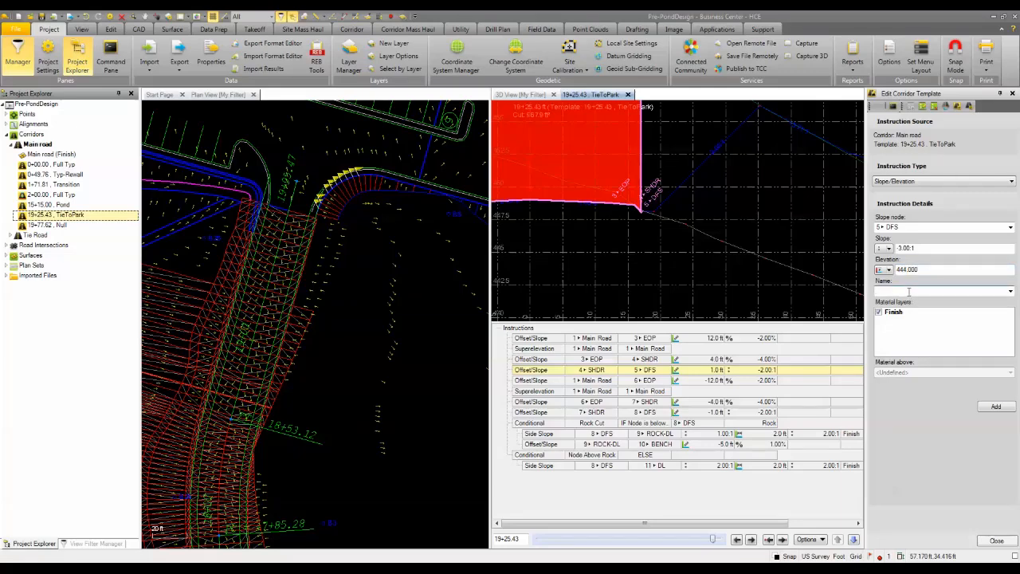
text(PondTop)
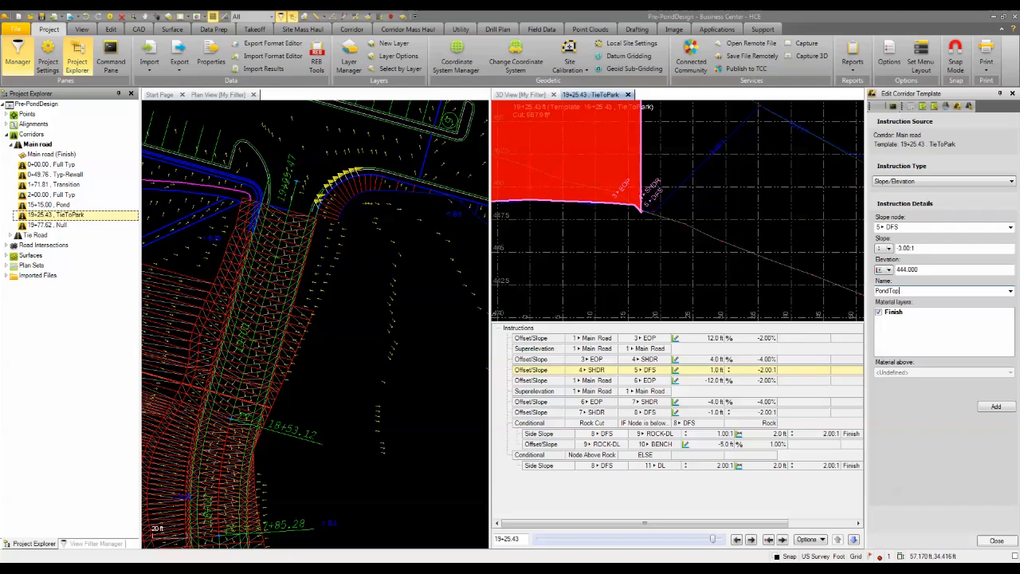
click(995, 408)
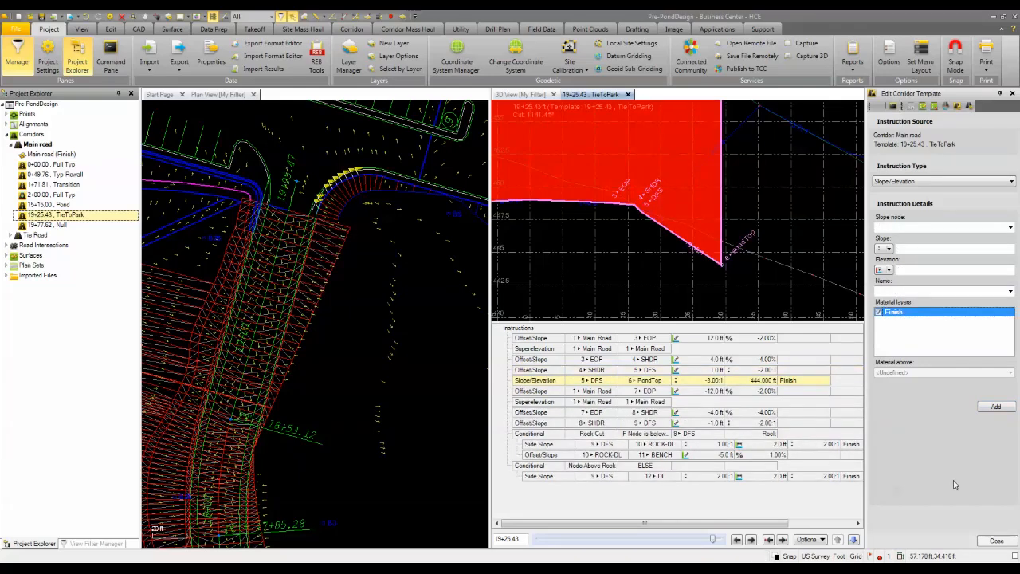
click(996, 541)
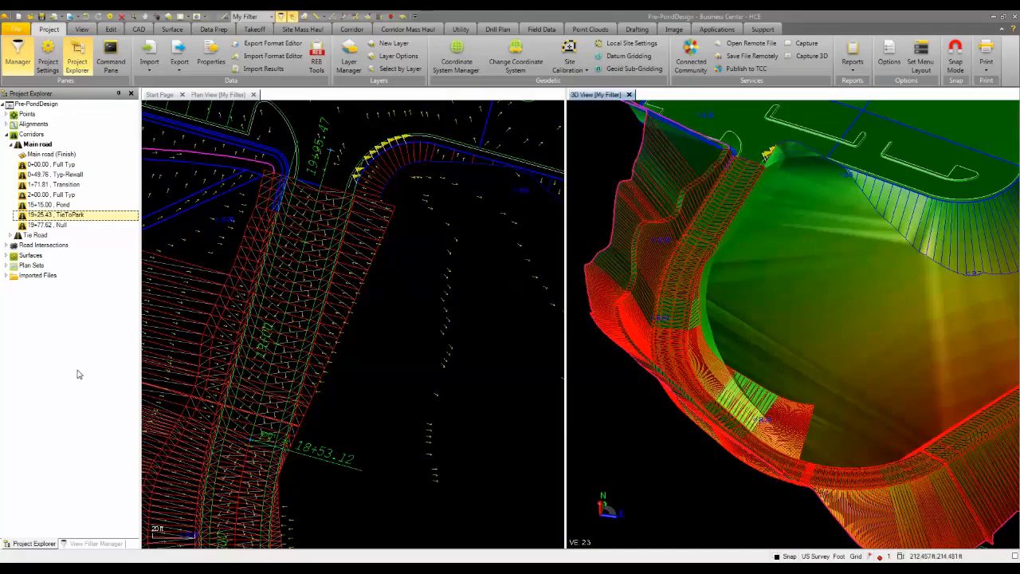
Rebuild the Finished design surface with the edited corridor templates.
click(88, 544)
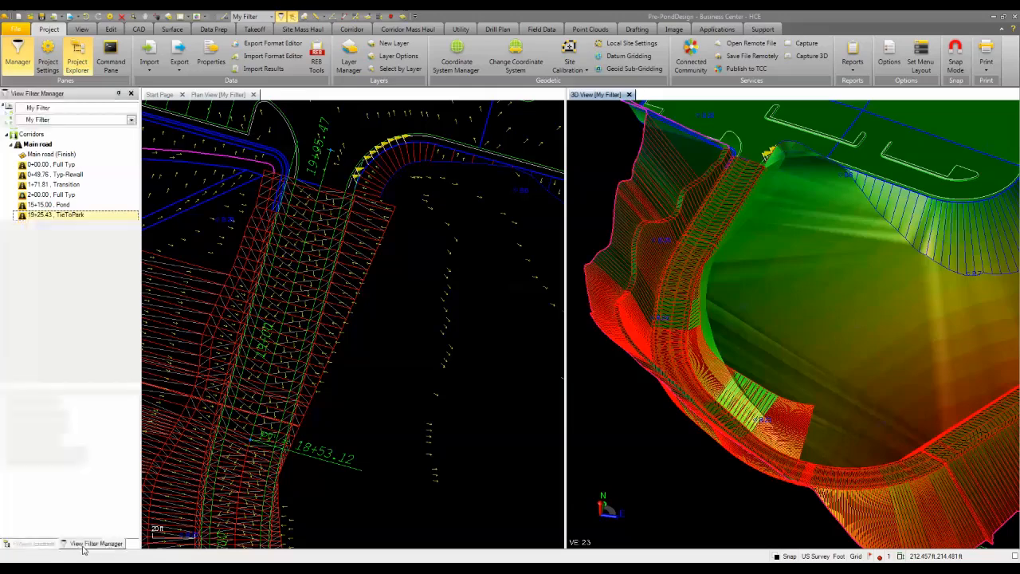
click(32, 544)
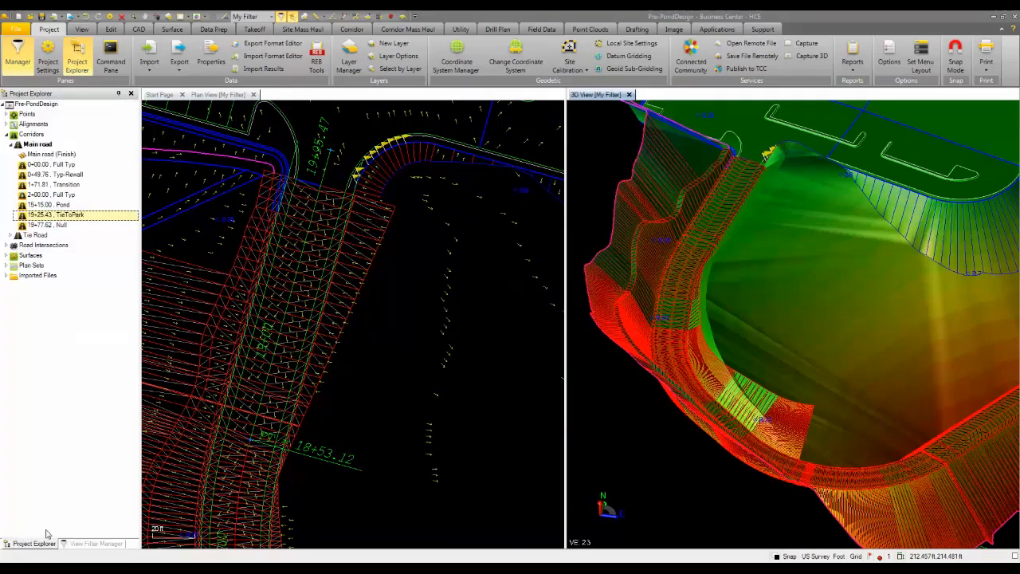
click(7, 255)
right_click(32, 265)
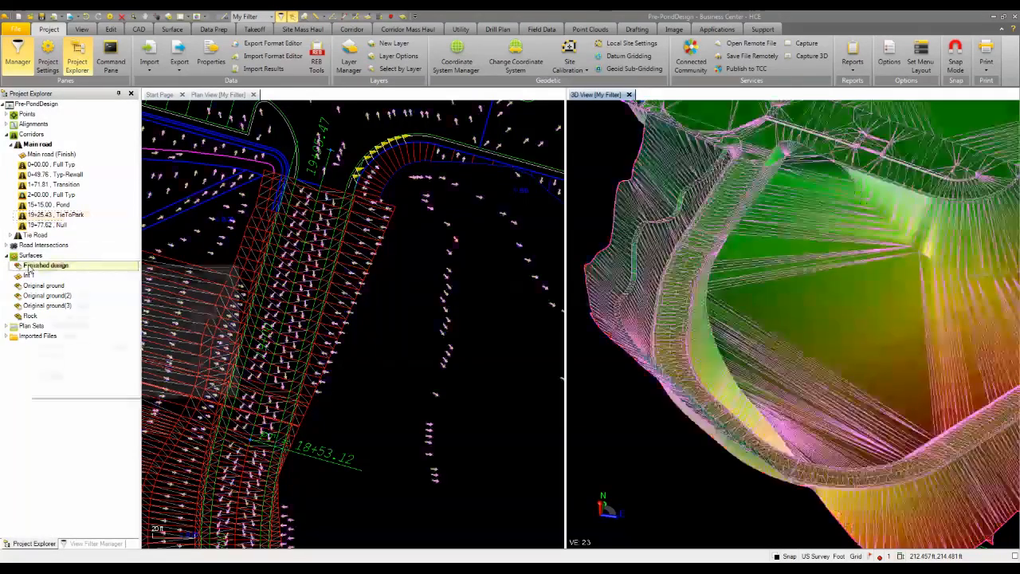
click(51, 285)
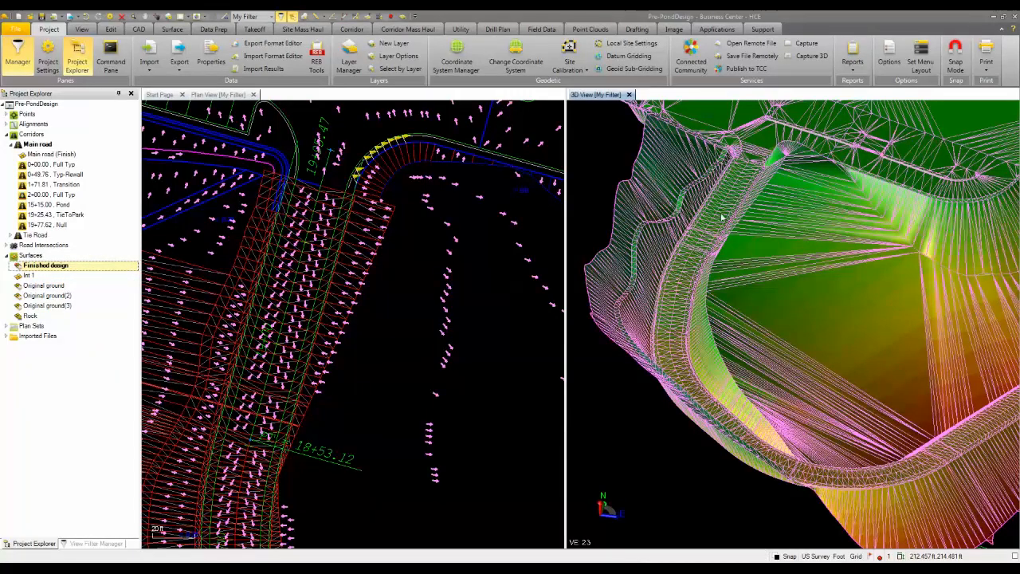
Create a surface edge breakline named Edge Breakline on layer DES-Site Boundary for the Main road (Finish) surface.
click(491, 331)
scroll(716, 358, up, 4)
mouse_move(747, 157)
mouse_down()
mouse_move(738, 185)
mouse_move(748, 146)
mouse_up()
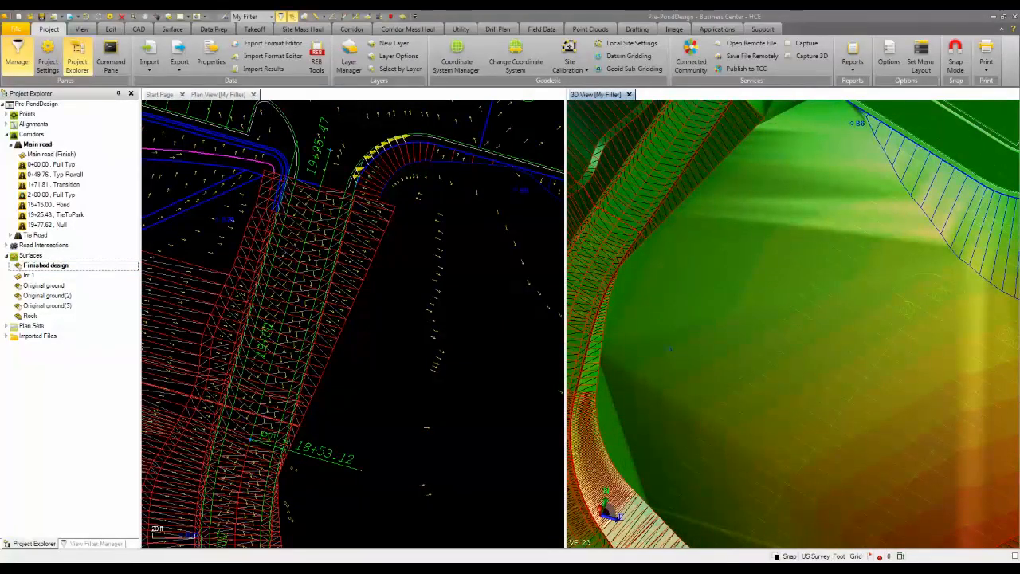
scroll(631, 479, down, 2)
middle_drag(630, 478, 674, 290)
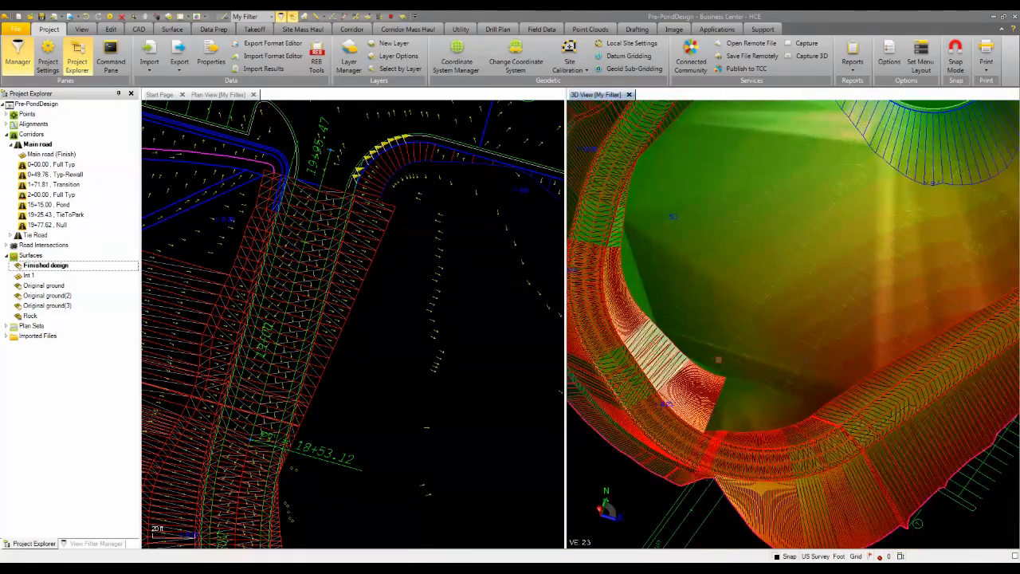
scroll(719, 361, down, 1)
scroll(341, 279, down, 4)
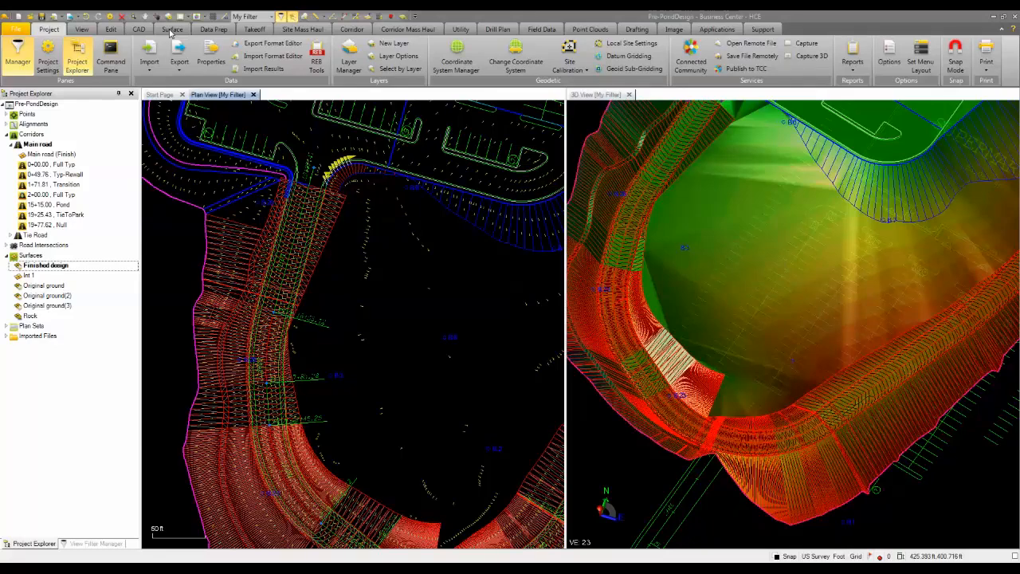
click(172, 29)
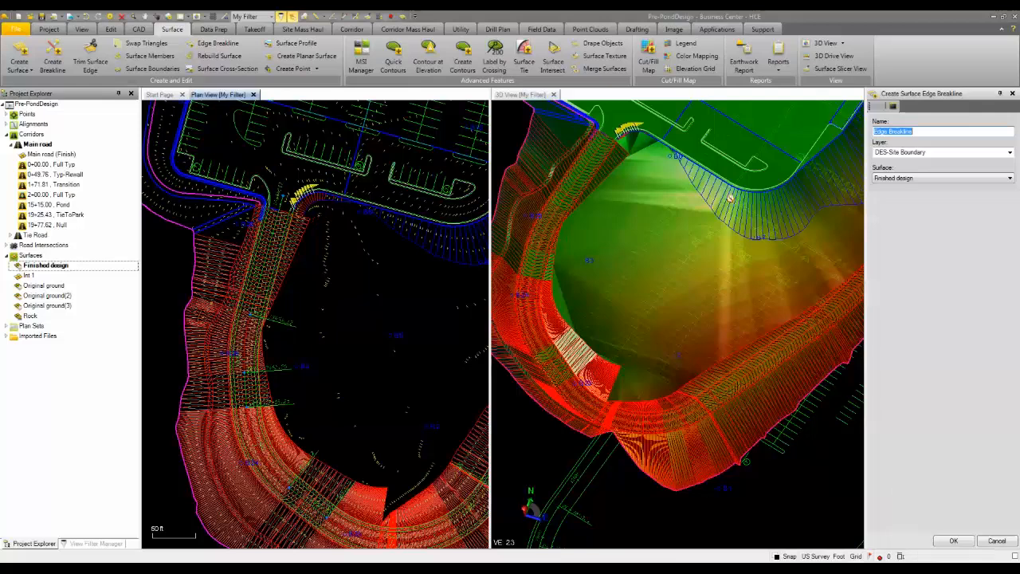
click(937, 179)
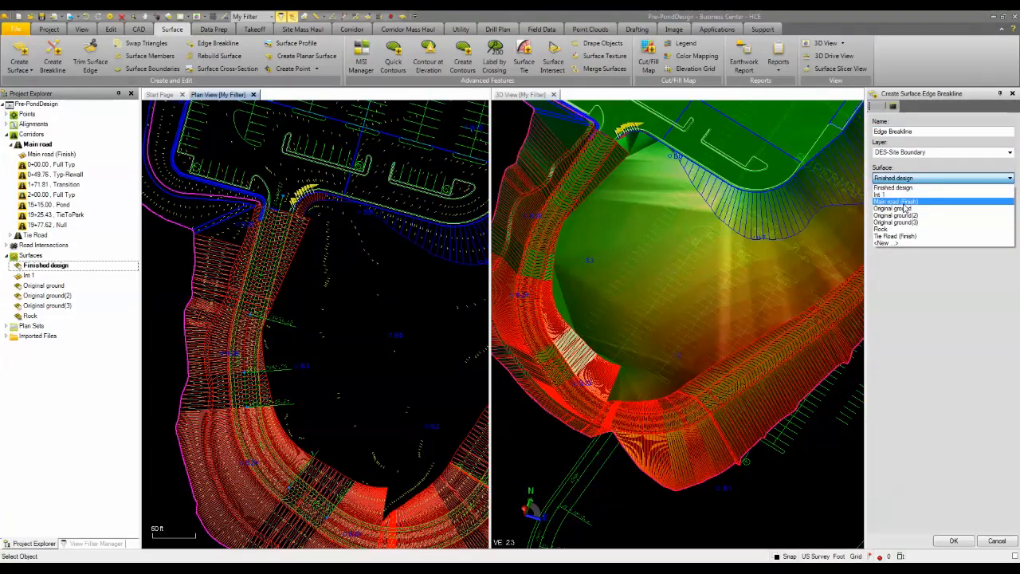
click(899, 186)
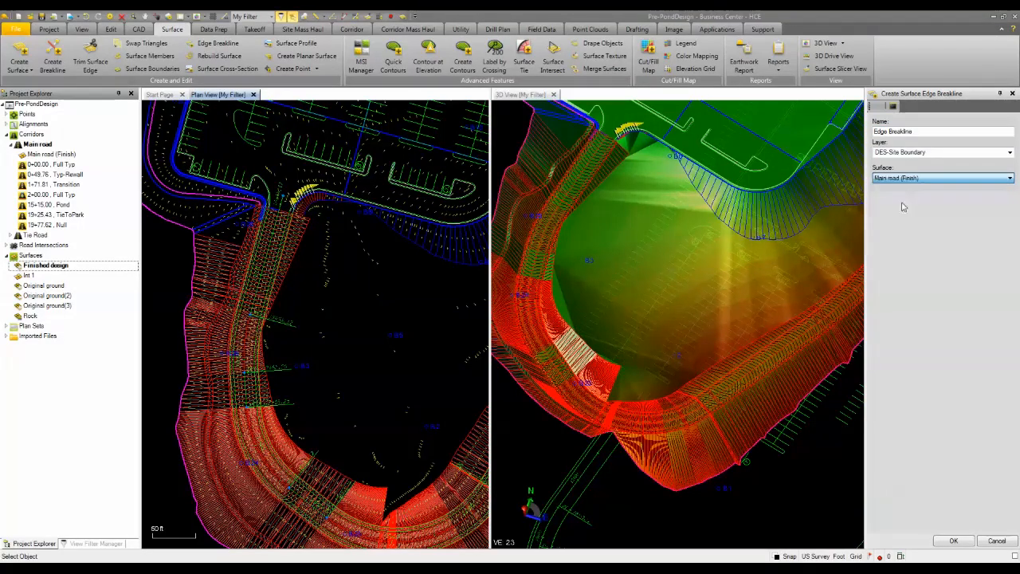
click(954, 540)
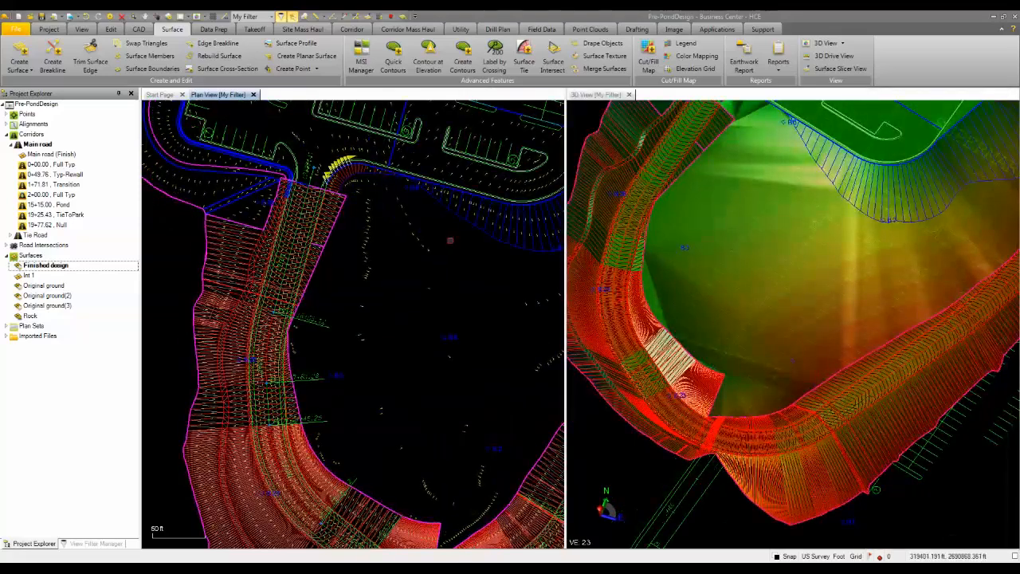
Select the Main road edge breakline and break it at the pond slope's outer corner beside the parking lot tie-in.
scroll(348, 204, up, 5)
click(331, 169)
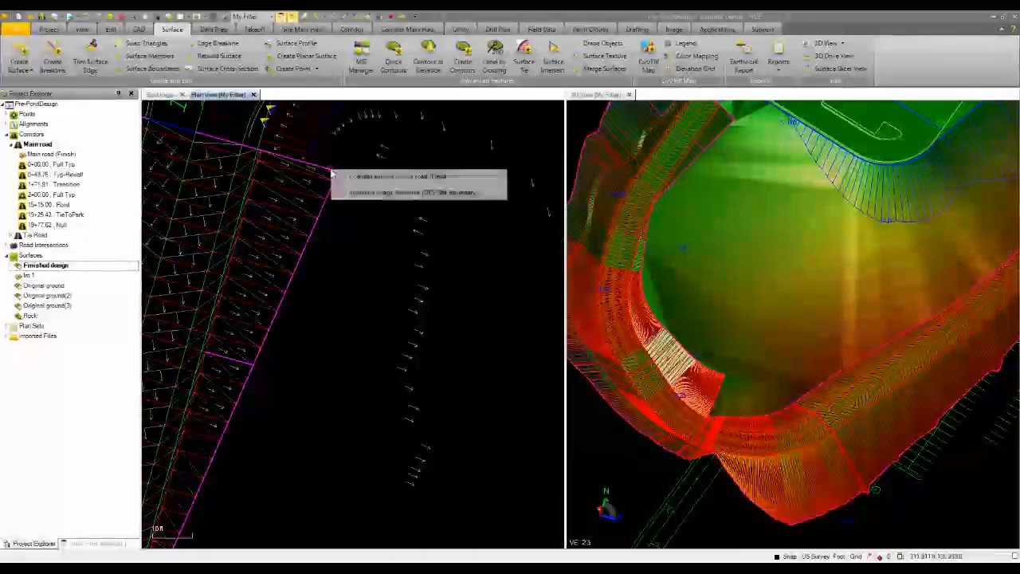
click(369, 194)
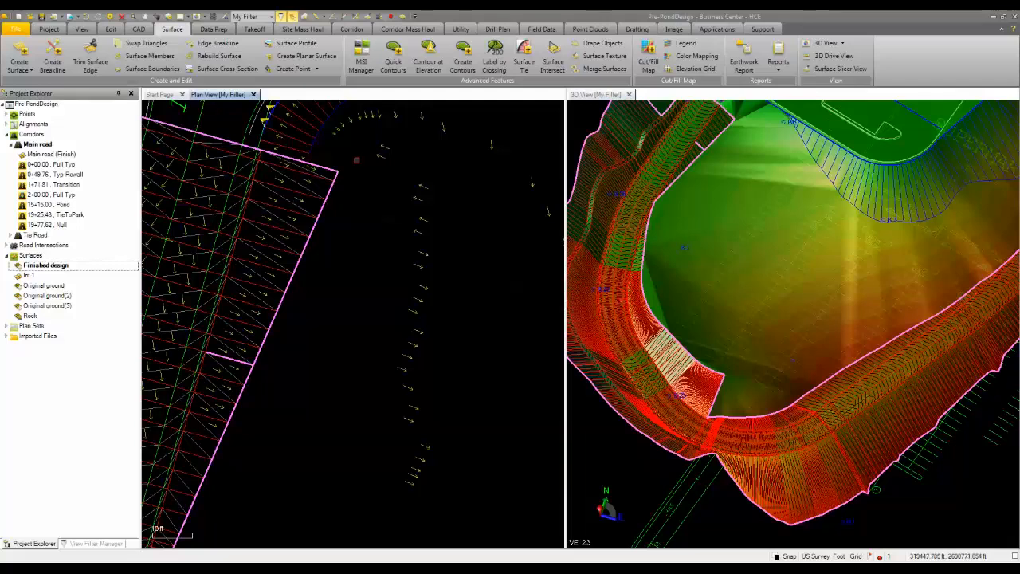
right_click(356, 161)
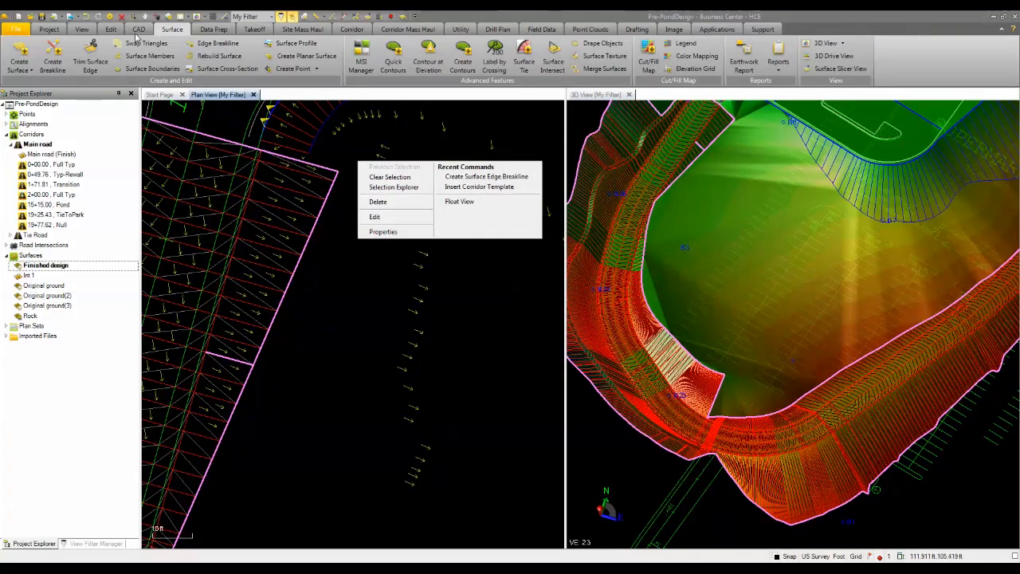
click(138, 30)
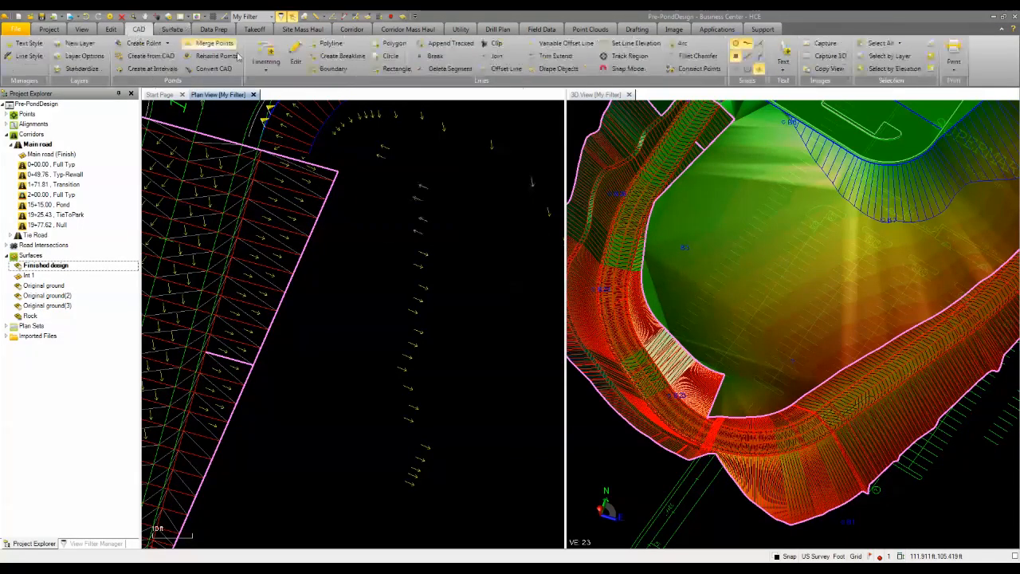
click(422, 56)
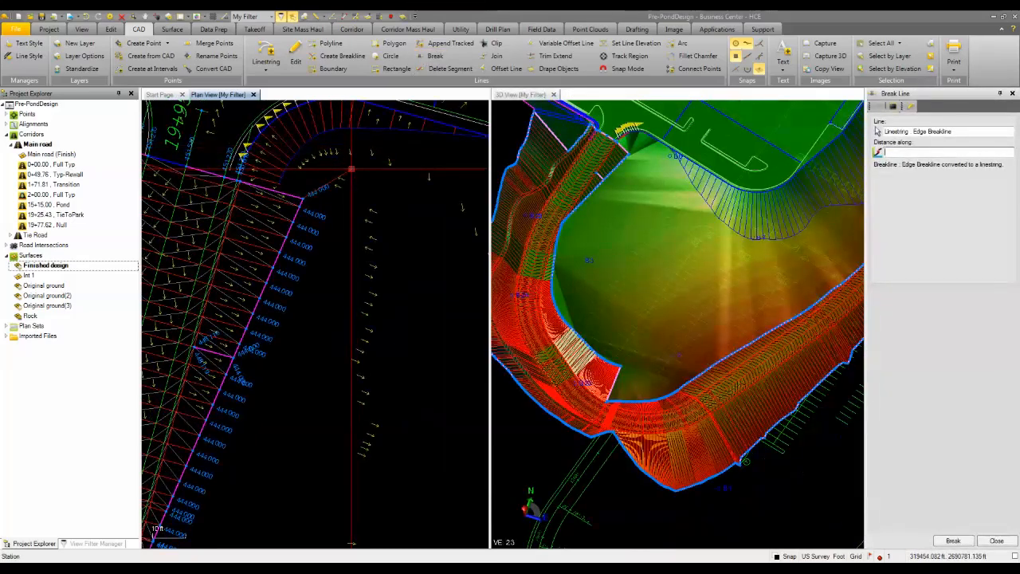
click(352, 169)
Break the inner edge linestring at the pond slope's end corner near station 15+00 and delete the part beyond it.
scroll(335, 240, down, 3)
middle_drag(317, 322, 332, 165)
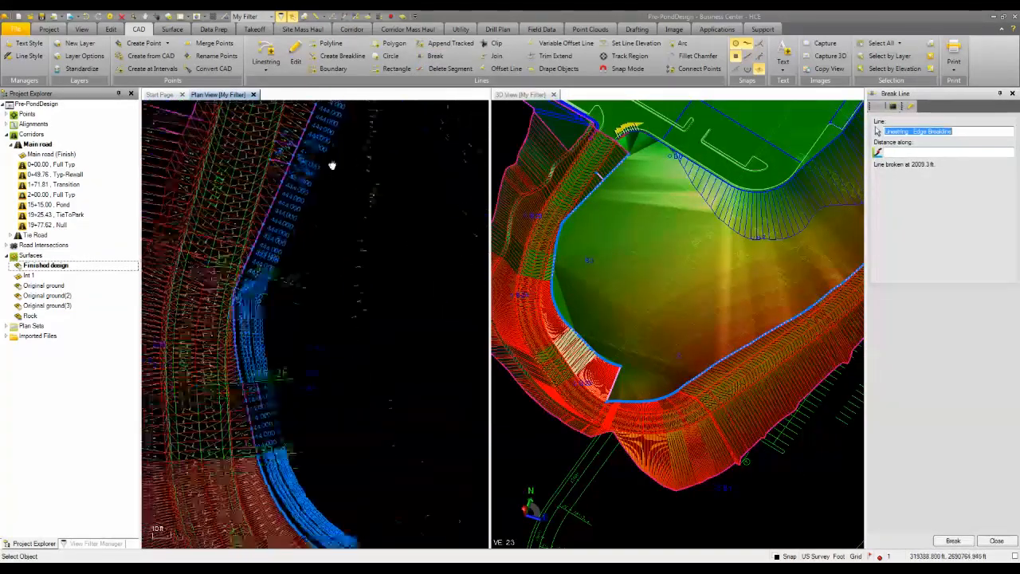
scroll(333, 166, down, 2)
middle_drag(317, 346, 285, 253)
middle_drag(351, 319, 301, 263)
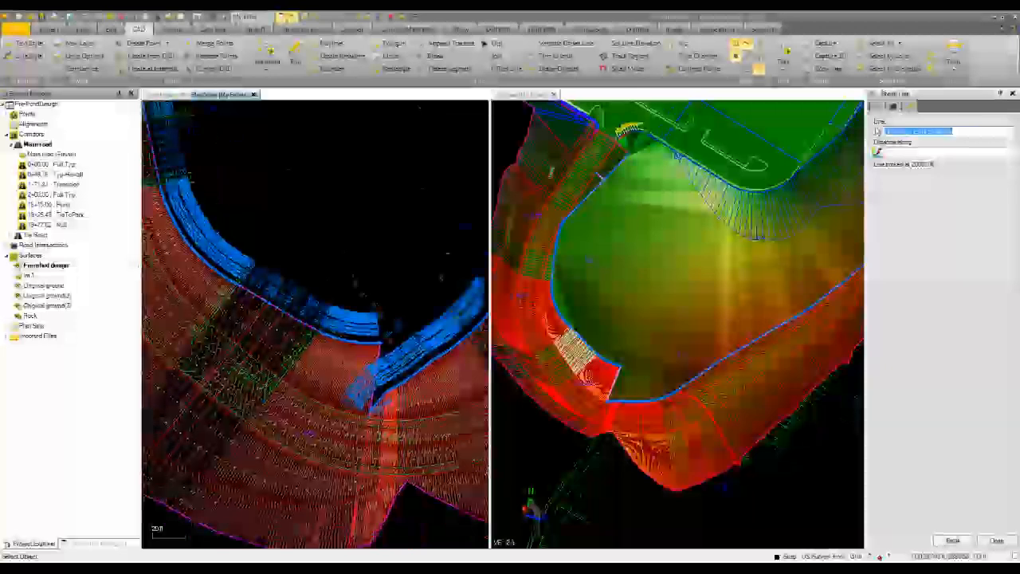
scroll(351, 348, up, 3)
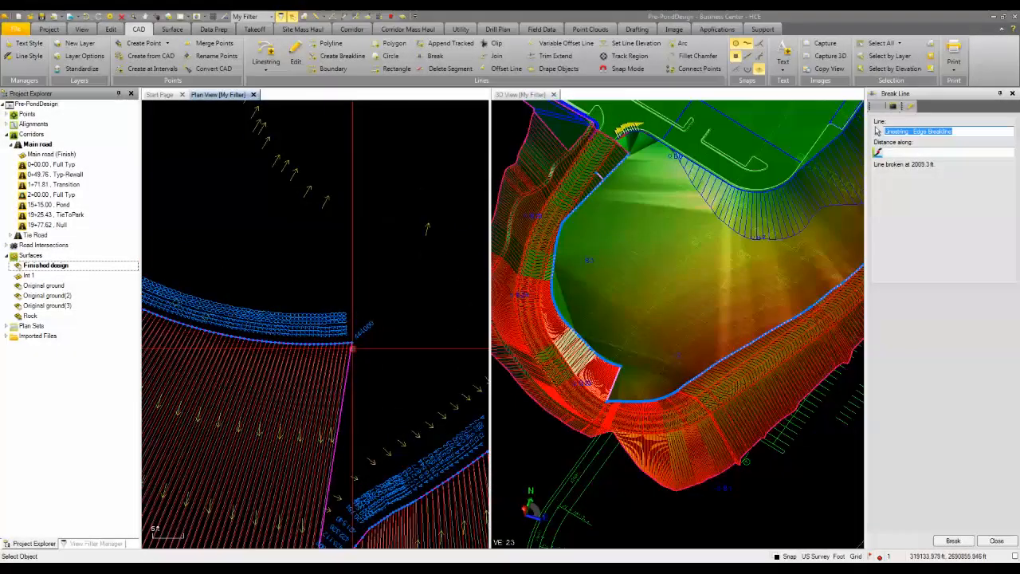
click(352, 348)
scroll(375, 343, up, 2)
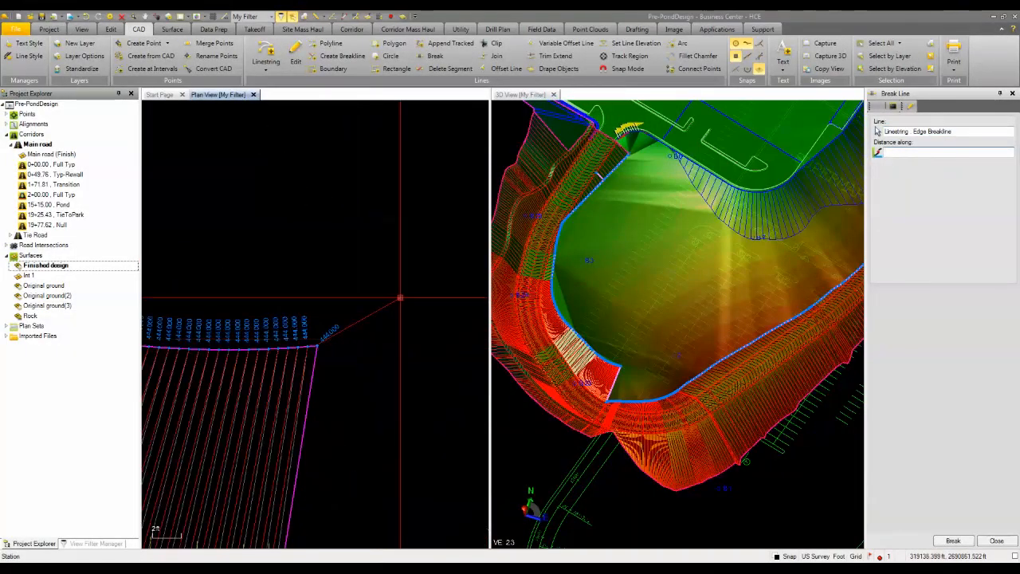
click(401, 298)
scroll(322, 295, down, 4)
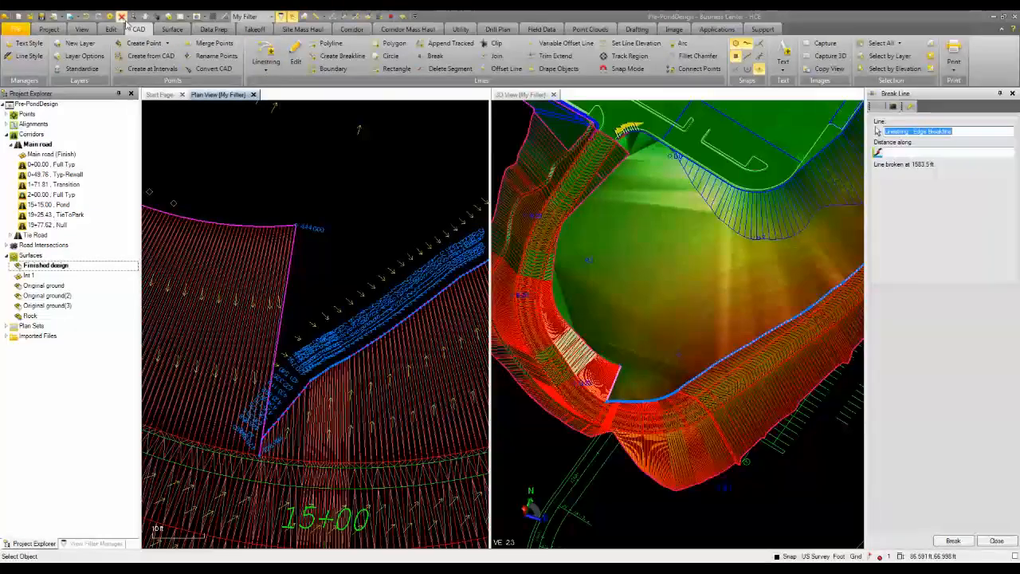
click(122, 16)
Delete the leftover outer road edge linestring so only the pond-top line is kept, and close the Break Line command.
scroll(247, 209, down, 4)
middle_drag(257, 227, 339, 323)
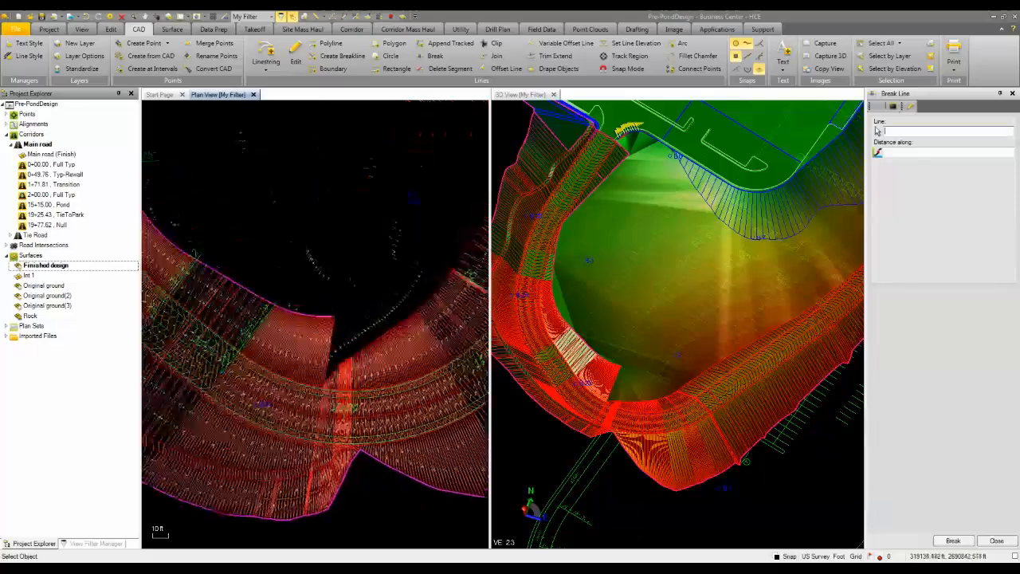
scroll(316, 279, down, 2)
middle_drag(276, 259, 330, 342)
middle_drag(292, 229, 305, 300)
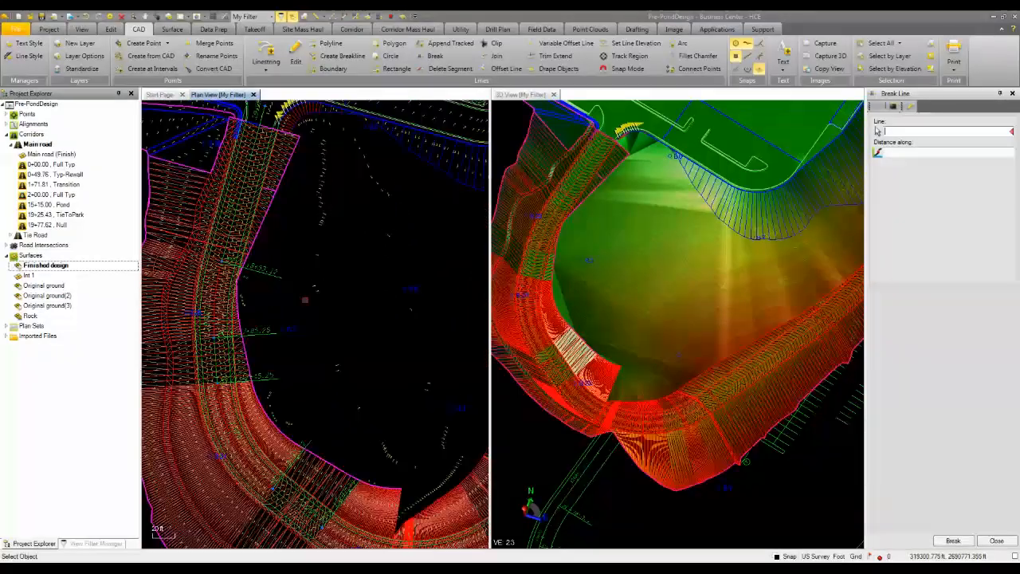
middle_drag(276, 151, 309, 197)
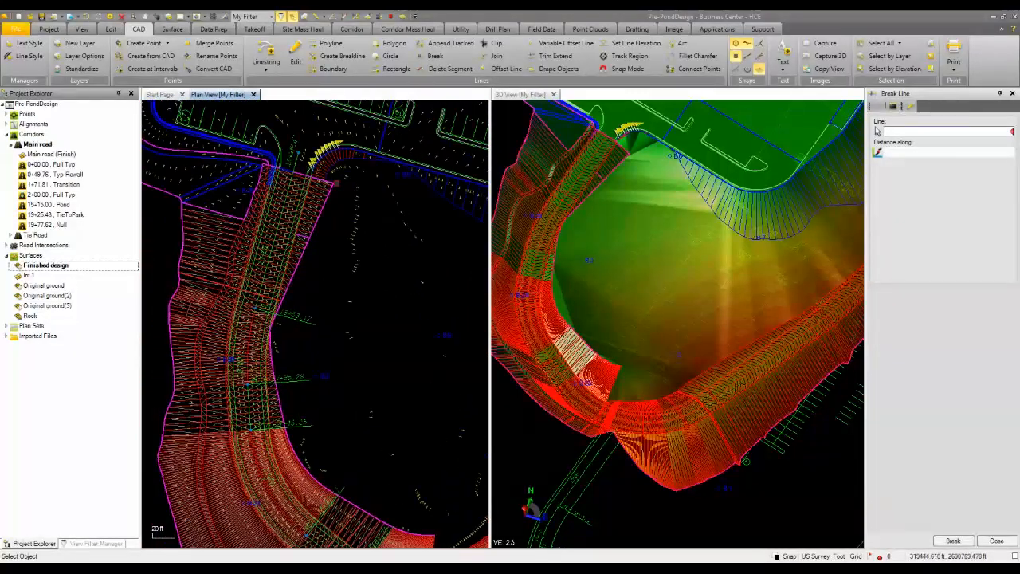
scroll(342, 163, up, 4)
click(303, 179)
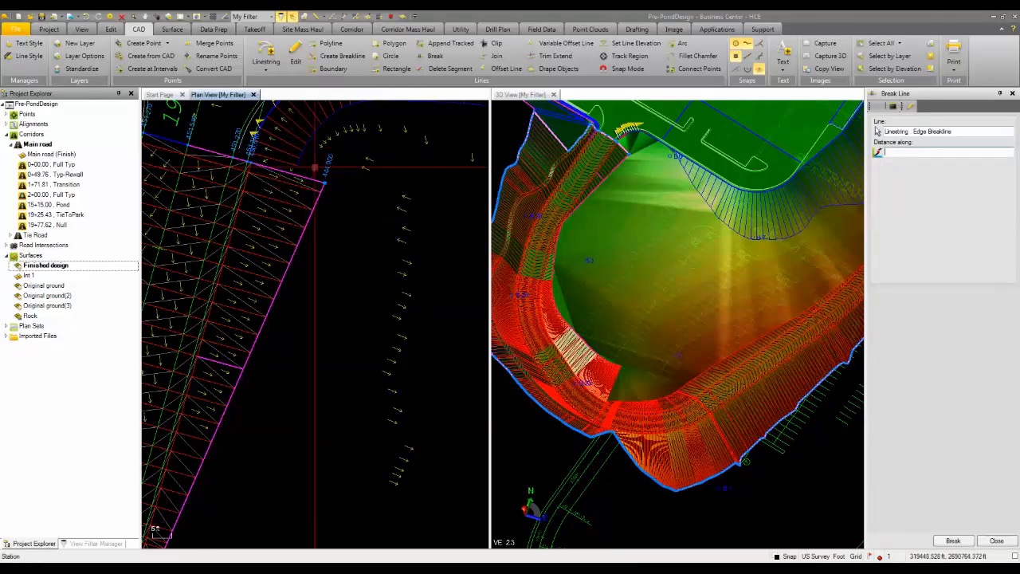
click(130, 18)
scroll(283, 235, down, 5)
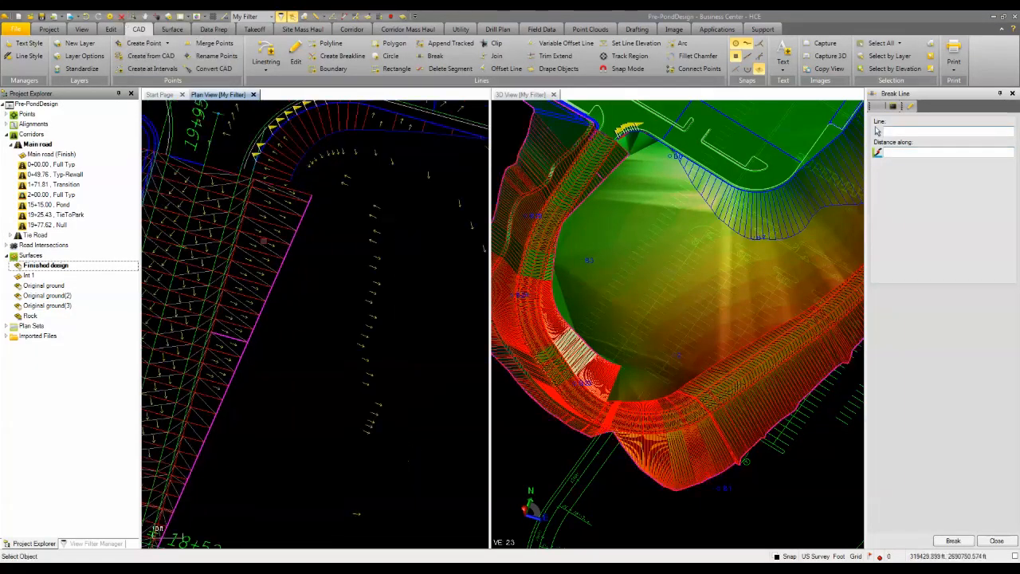
middle_drag(278, 279, 270, 232)
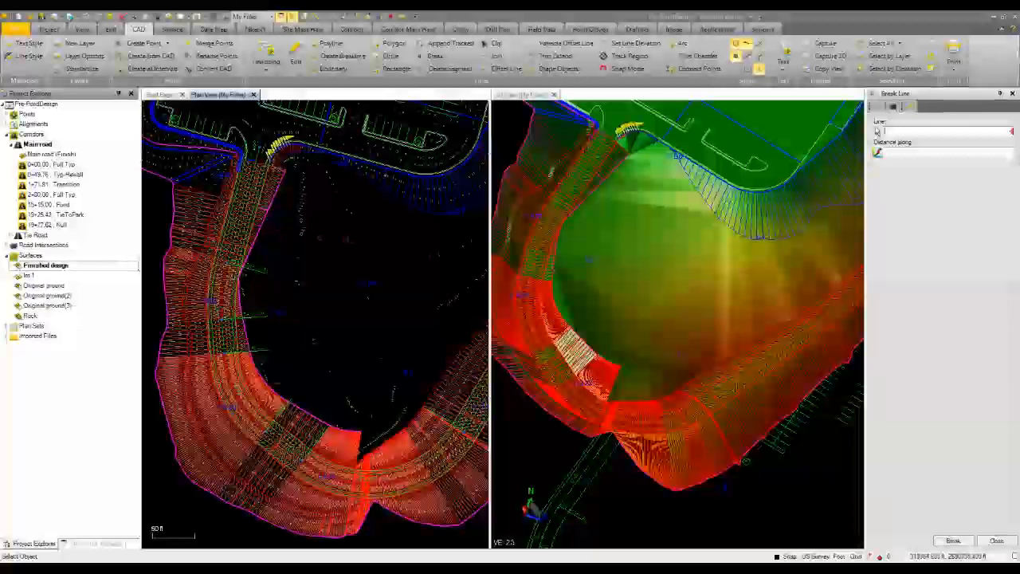
click(1011, 94)
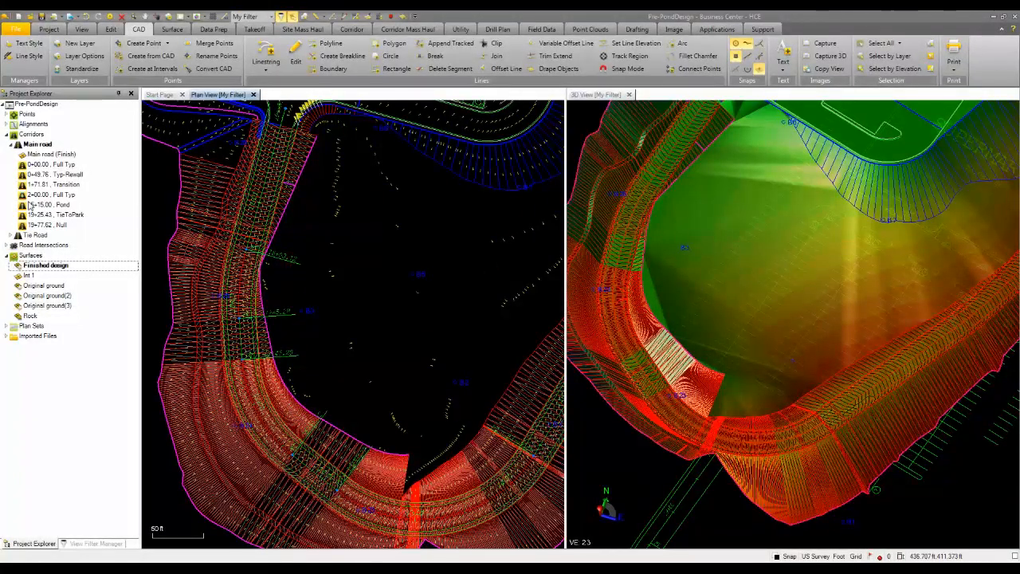
Open the Pond template at 15+15.00 of the Main road corridor for editing.
right_click(49, 268)
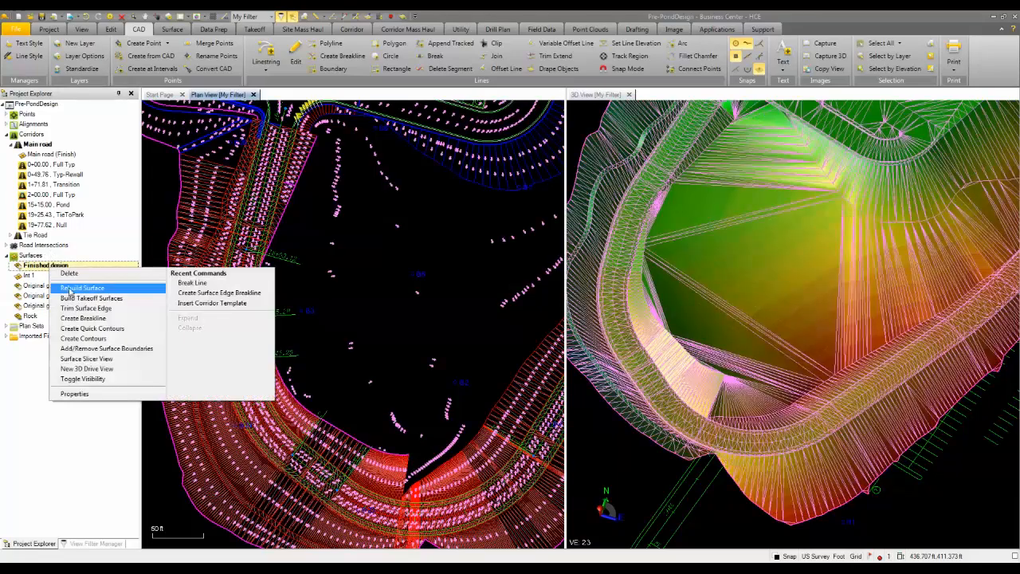
click(52, 206)
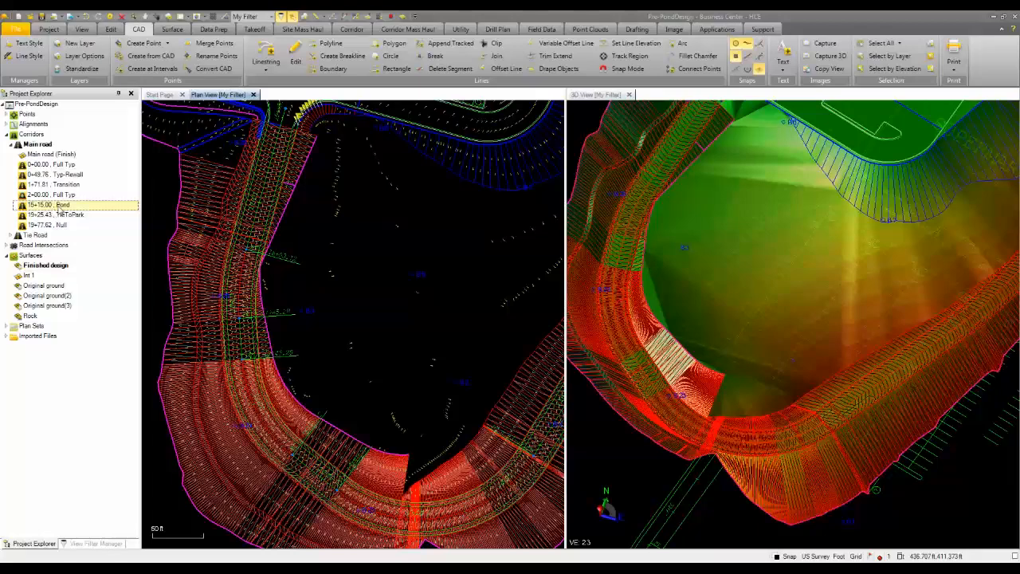
right_click(55, 207)
click(78, 229)
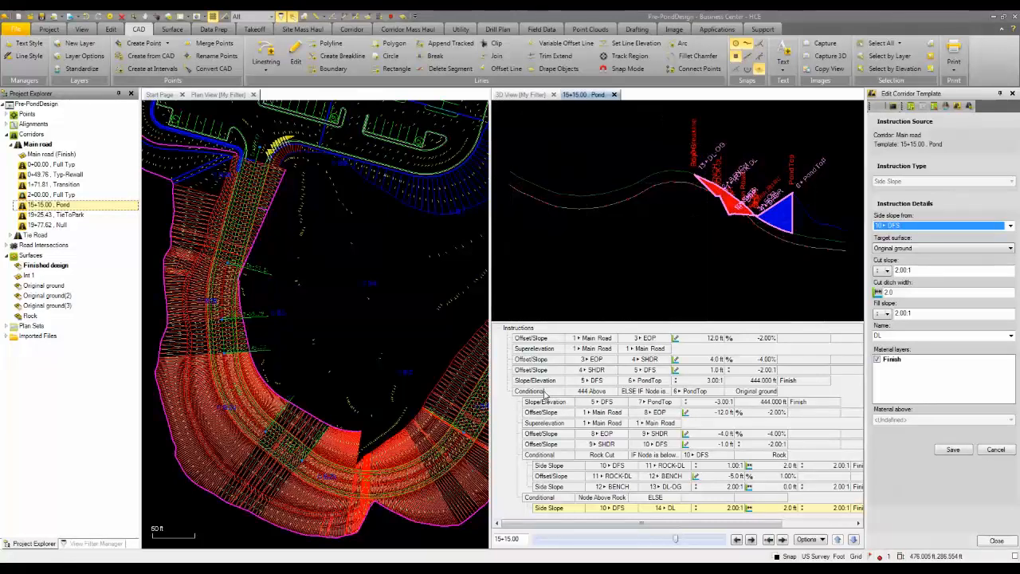
Delete the Slope/Elevation instruction for PondTop nested under the 444 Above conditional in the Pond template.
click(547, 391)
click(544, 403)
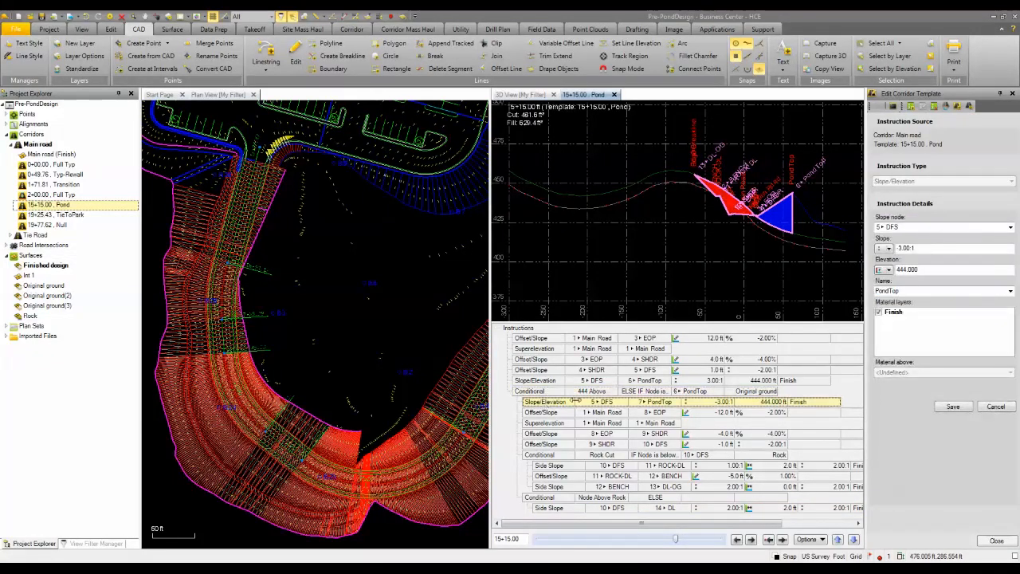
click(934, 107)
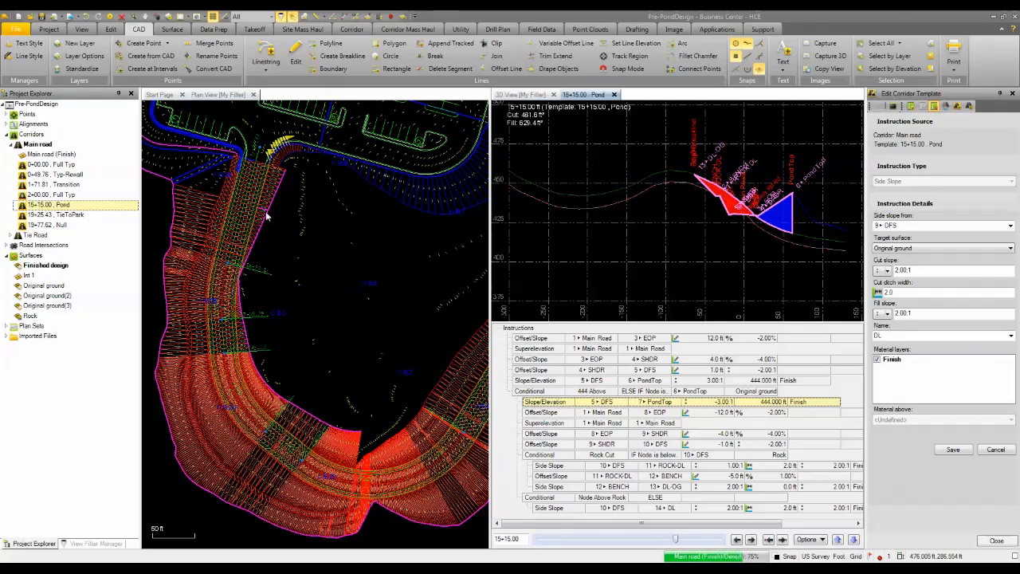
key(Delete)
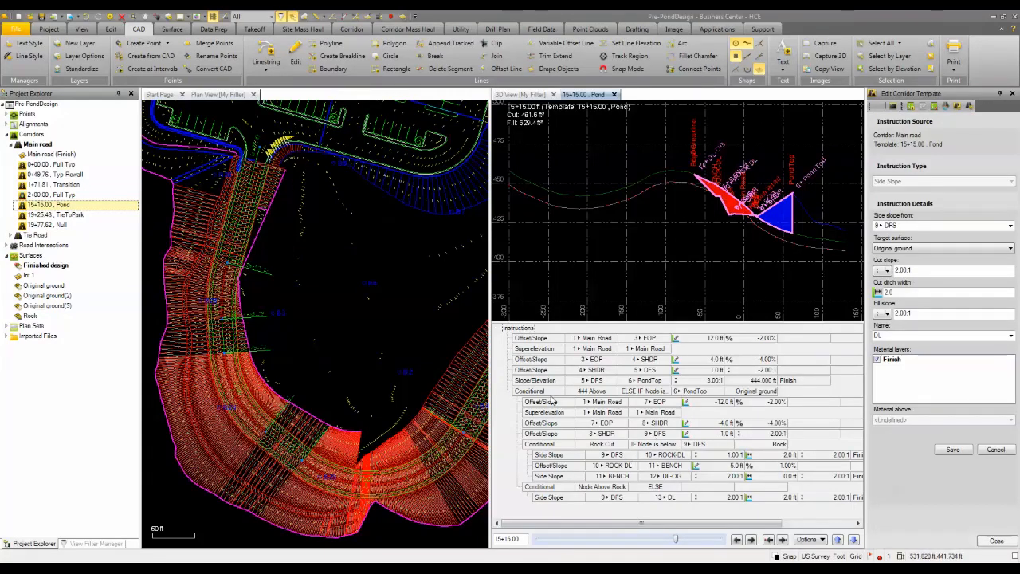
Delete the 444 Above conditional and the remaining PondTop Slope/Elevation instruction from the Pond template.
click(549, 393)
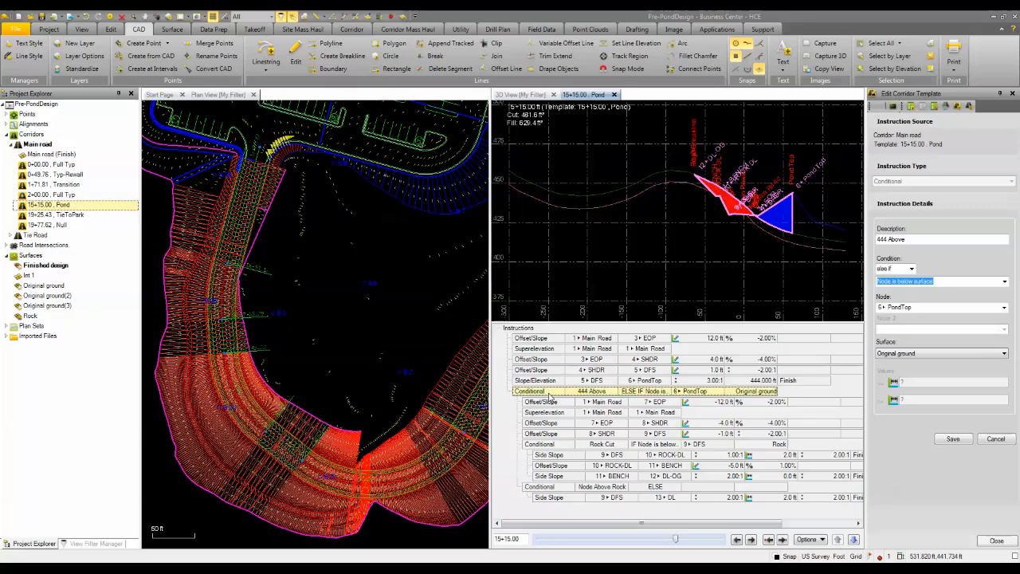
click(934, 106)
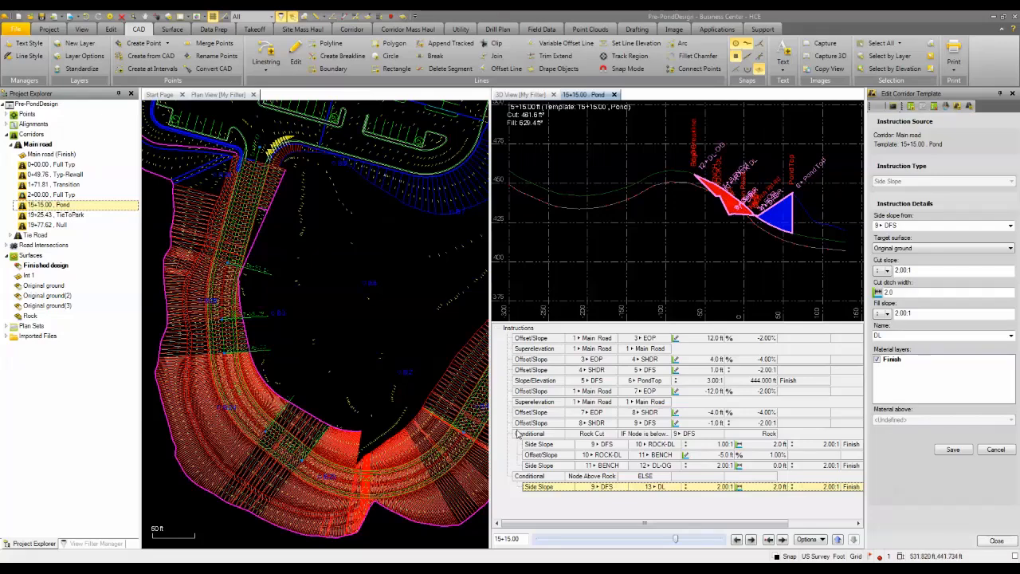
click(539, 382)
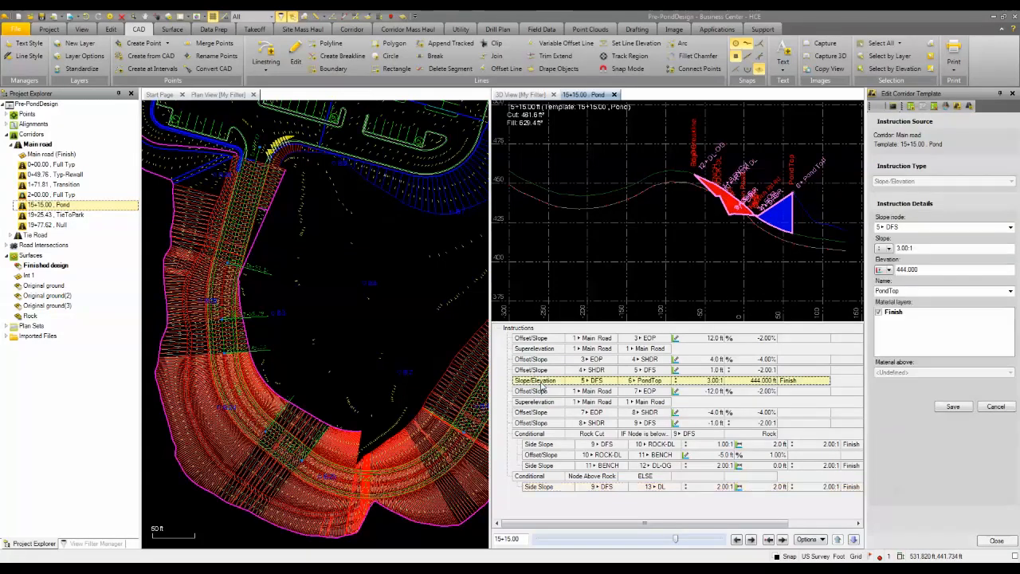
click(933, 108)
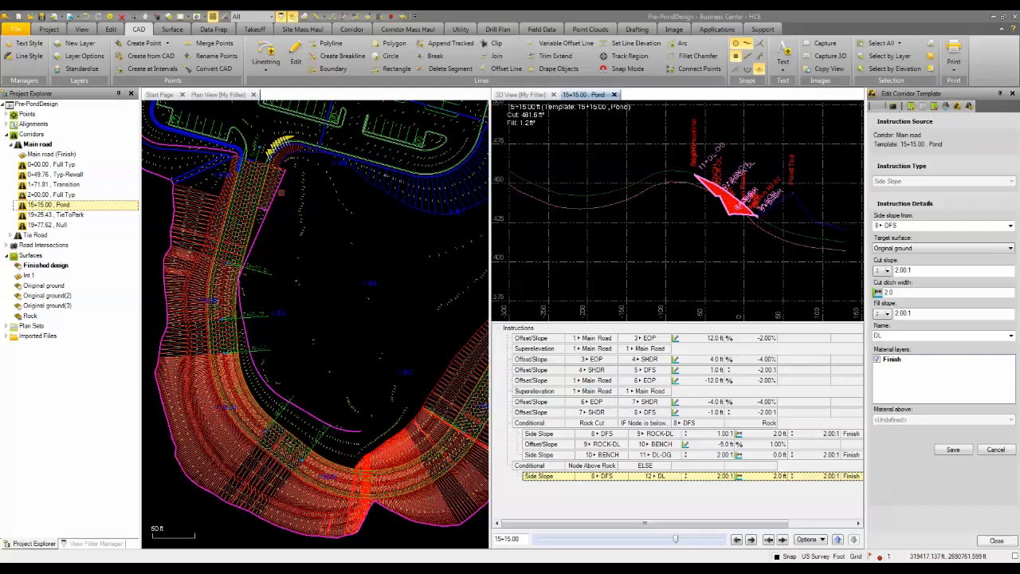
Edit the TieToPark template at 19+25.43, delete its PondTop Slope/Elevation instruction, and close the template editor.
right_click(67, 215)
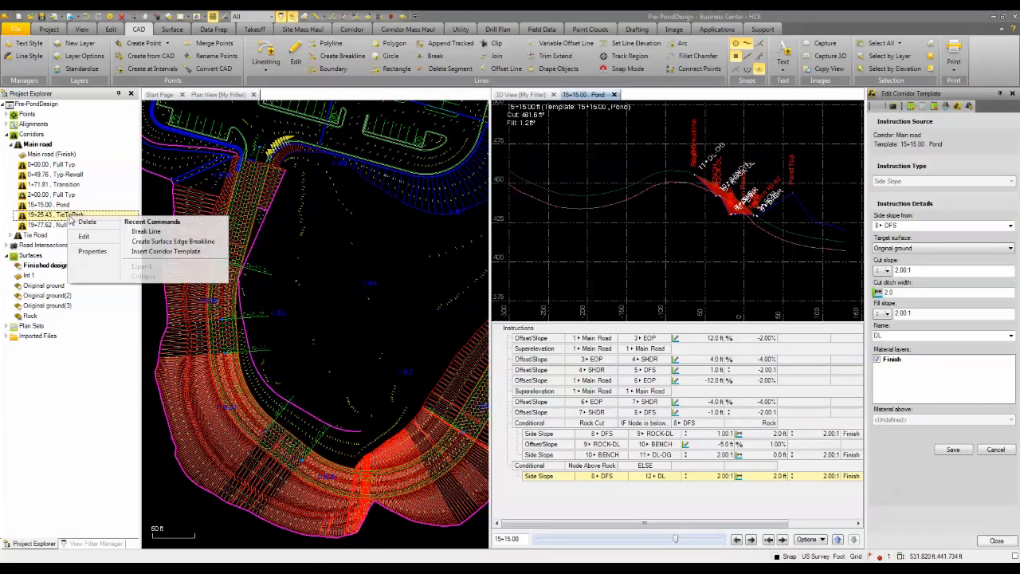
click(86, 240)
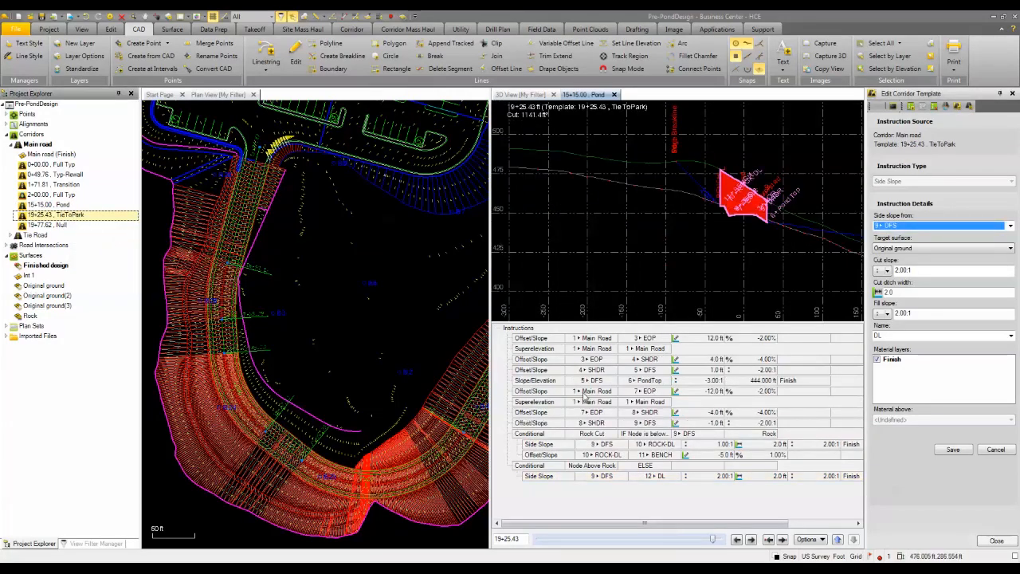
click(646, 381)
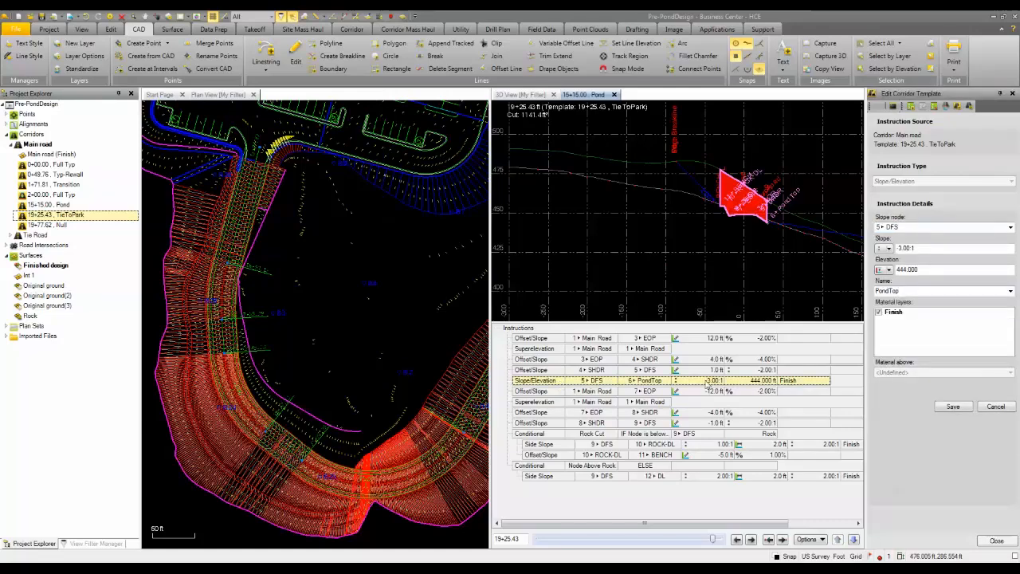
click(934, 106)
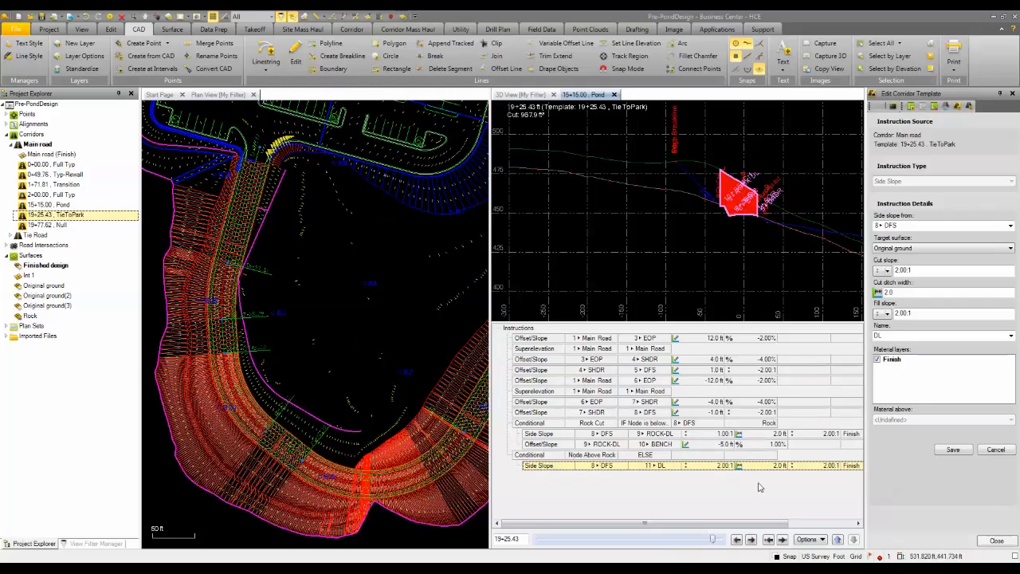
click(993, 541)
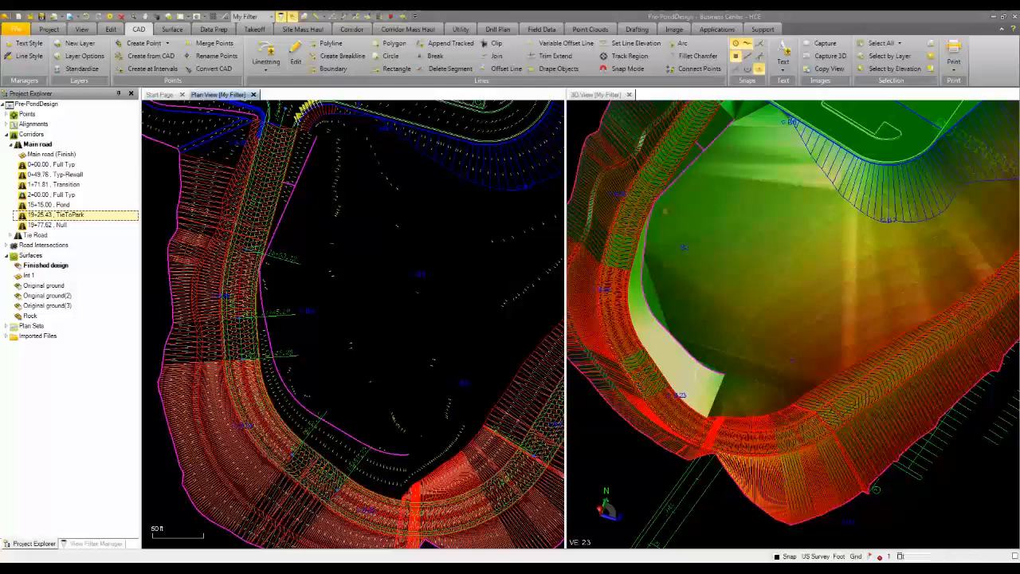